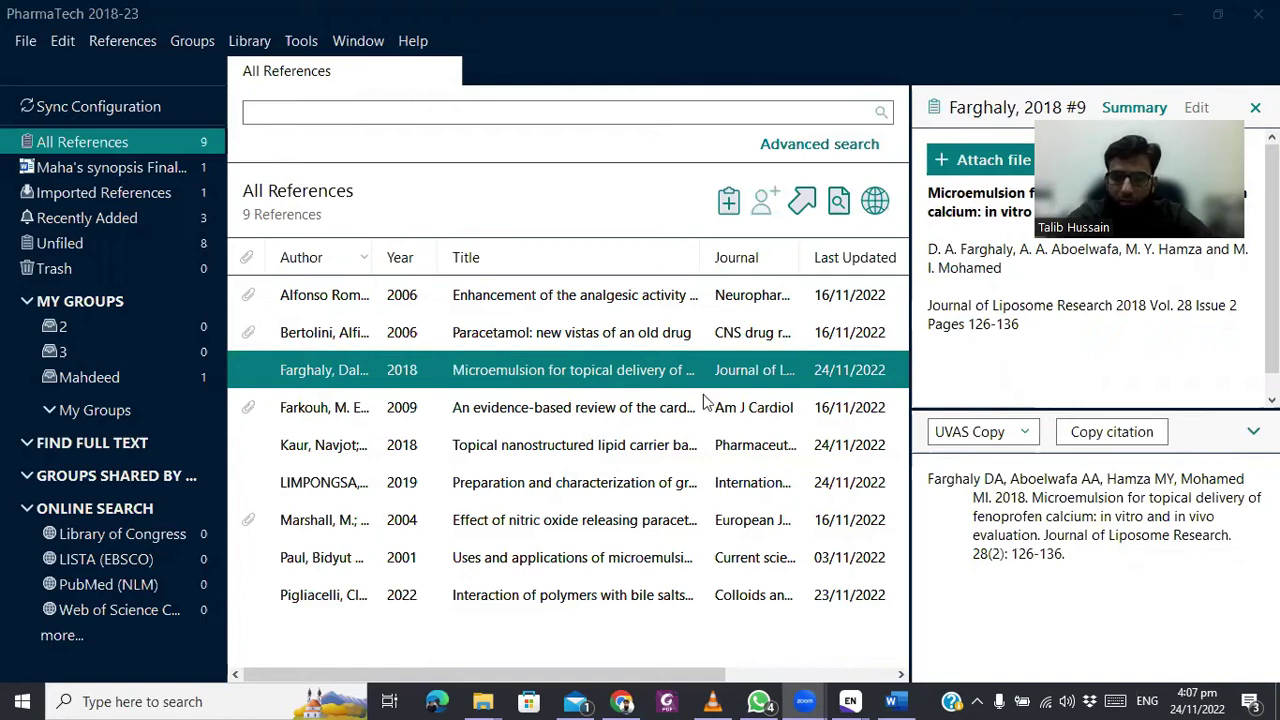
Select the reference "Paracetamol: new vistas of an old drug", review its editable fields, and return to its summary
left_click(630, 335)
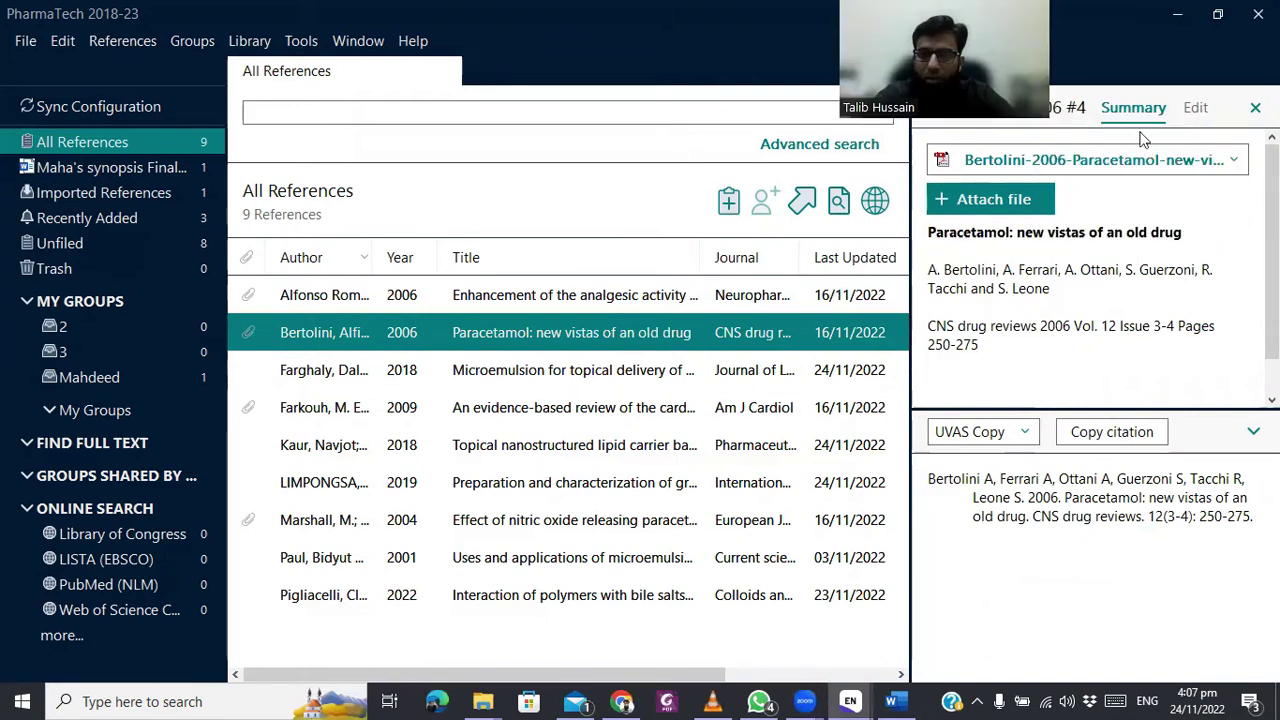
left_click(1194, 108)
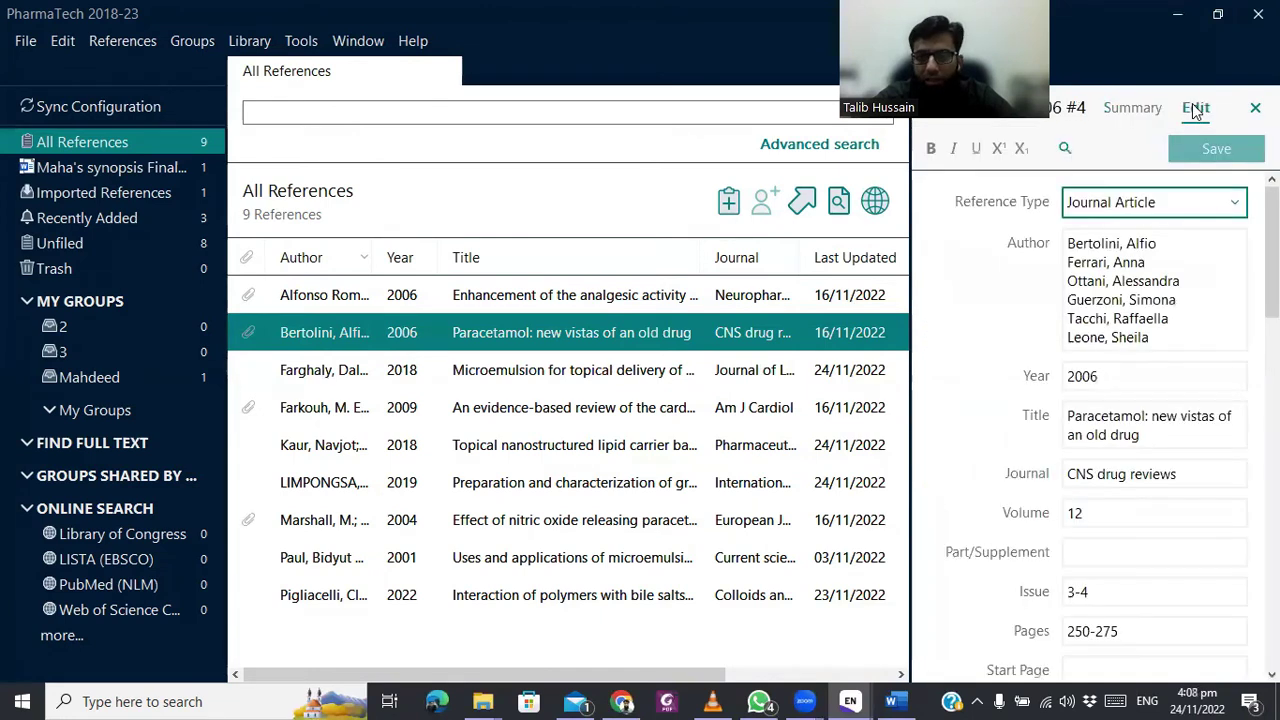
scroll(1098, 648, "down", 2)
scroll(1098, 648, "up", 2)
left_click(1136, 107)
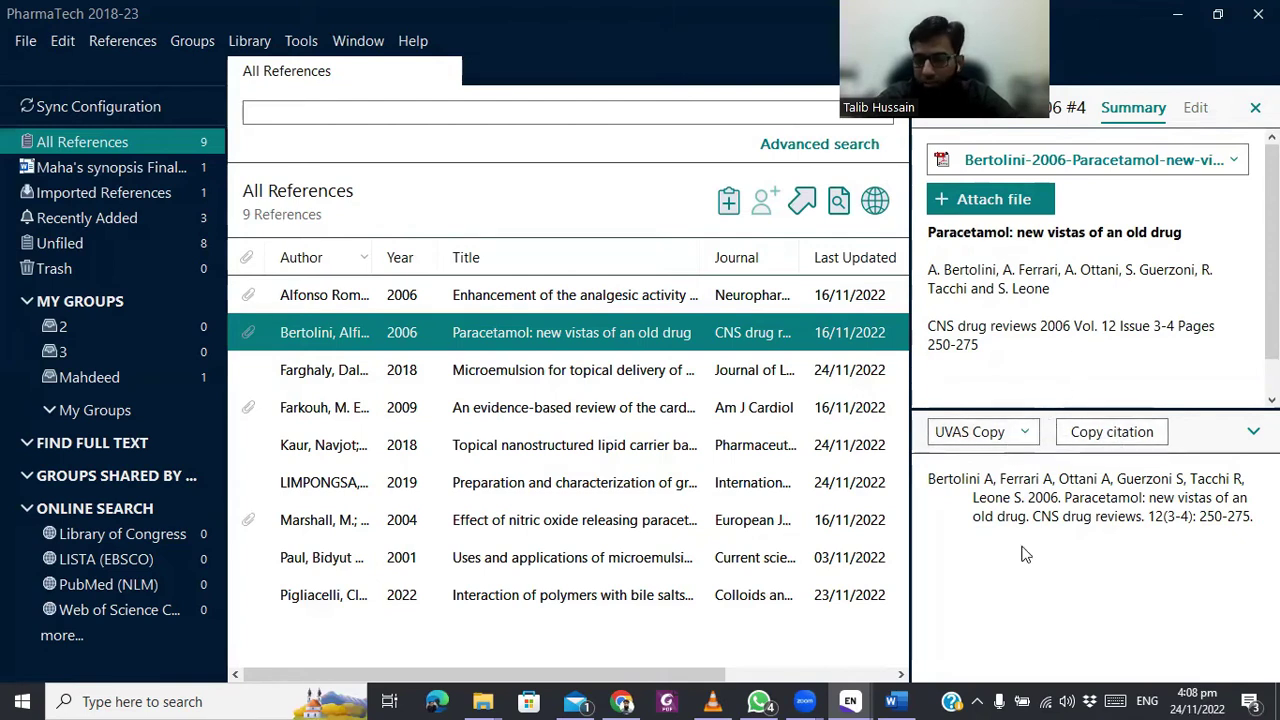
Keep UVAS Copy as the citation style and highlight the journal name "CNS drug reviews." in the citation preview
left_click(1025, 432)
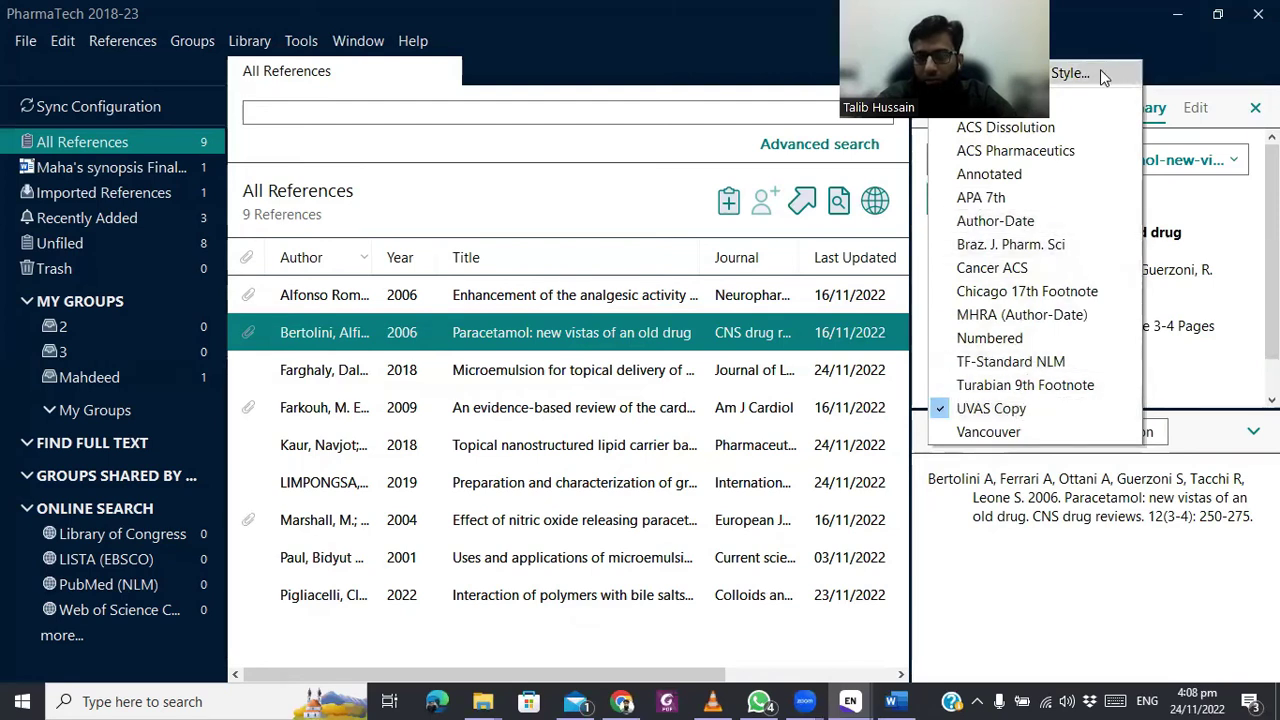
left_click(1015, 412)
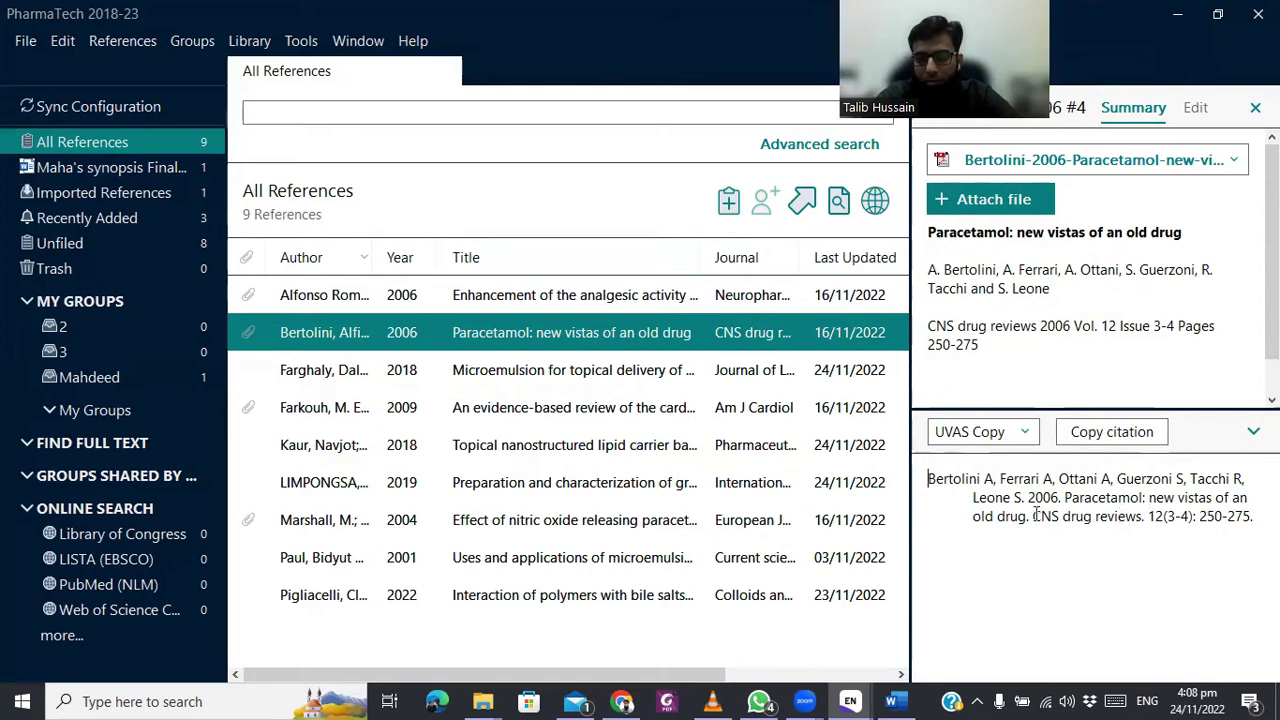
left_click_drag(1034, 516, 1148, 516)
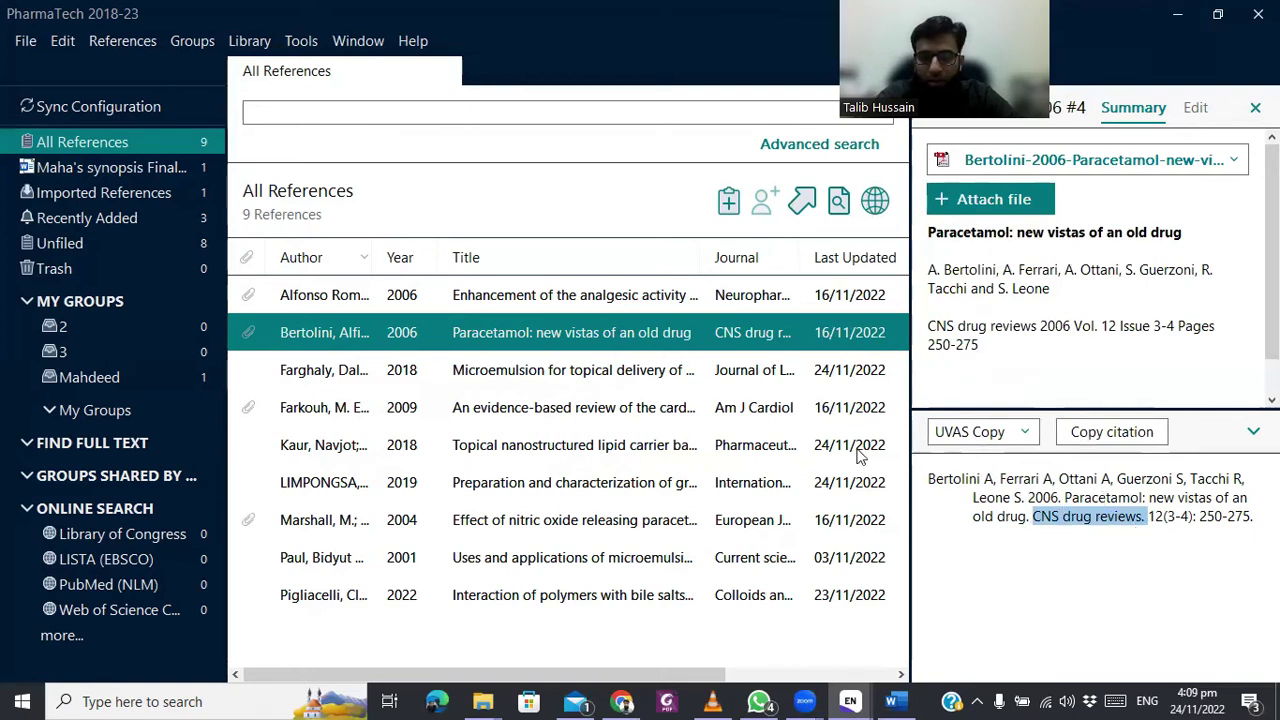
left_click(248, 42)
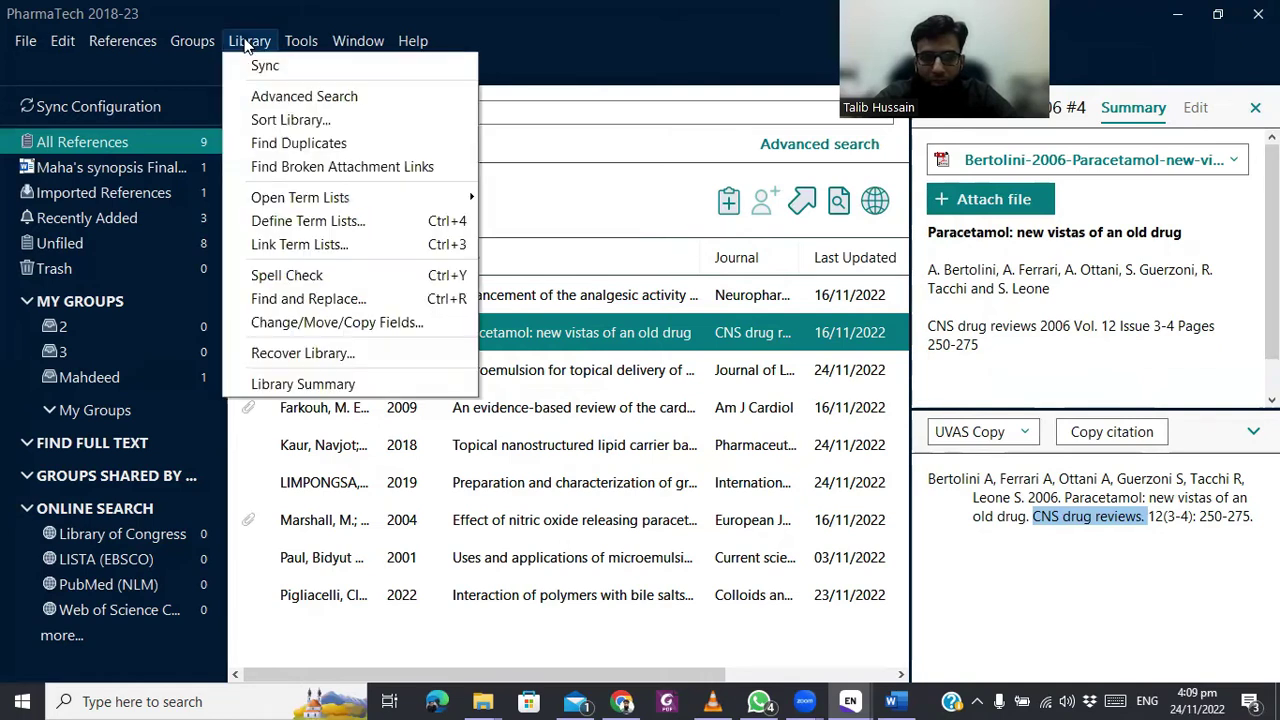
mouse_move(303, 196)
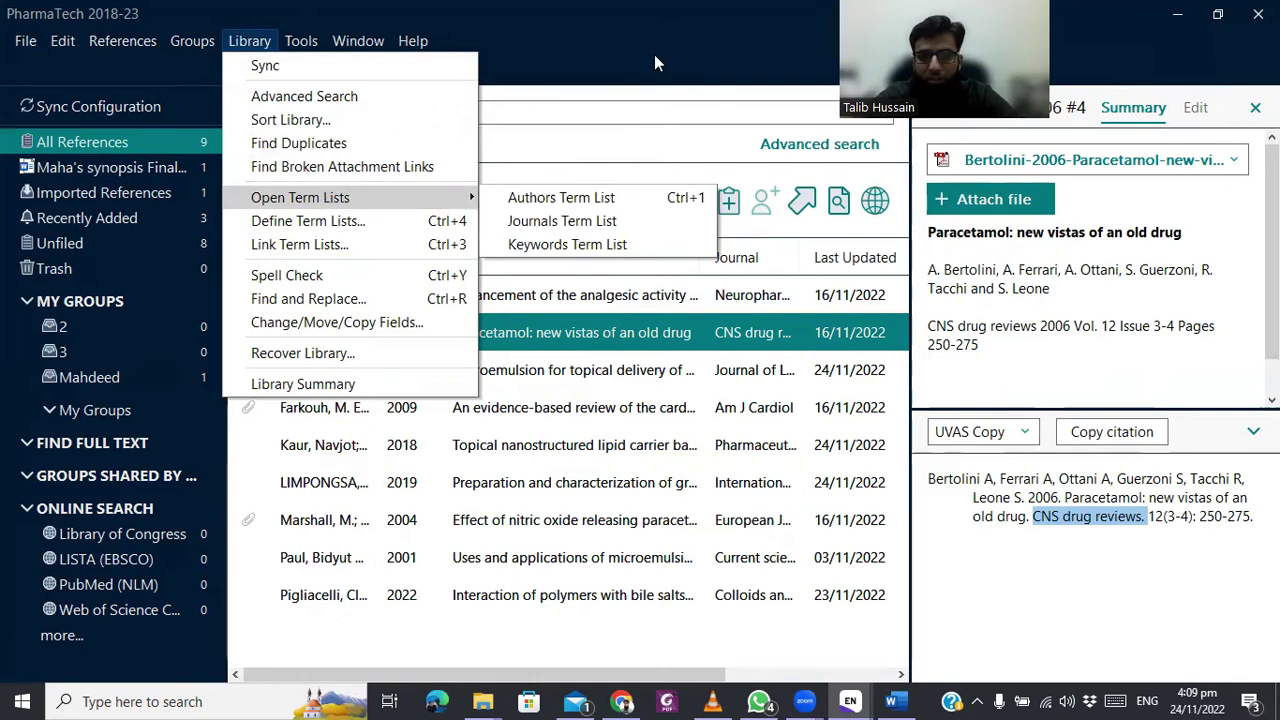
left_click(822, 422)
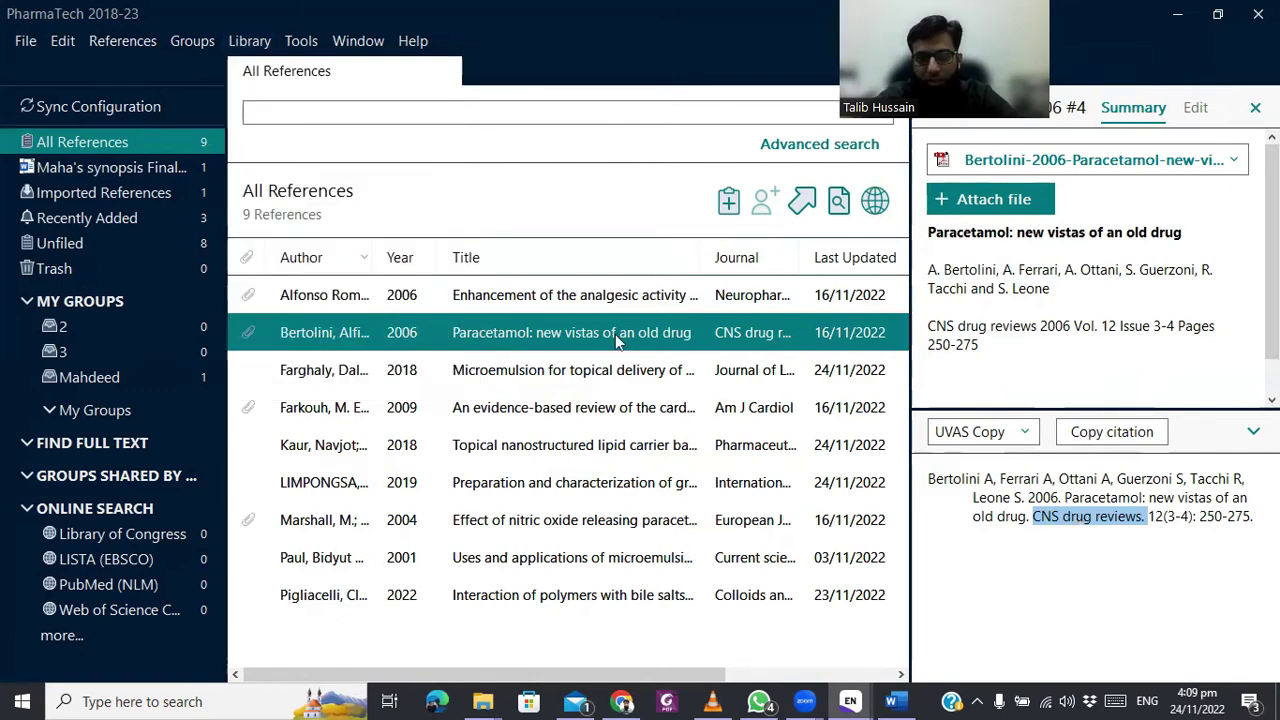
Open the Journals Term List of the PharmaTech 2018-23 library, check its journal names and Abbreviation 1 column, and close it
left_click(250, 44)
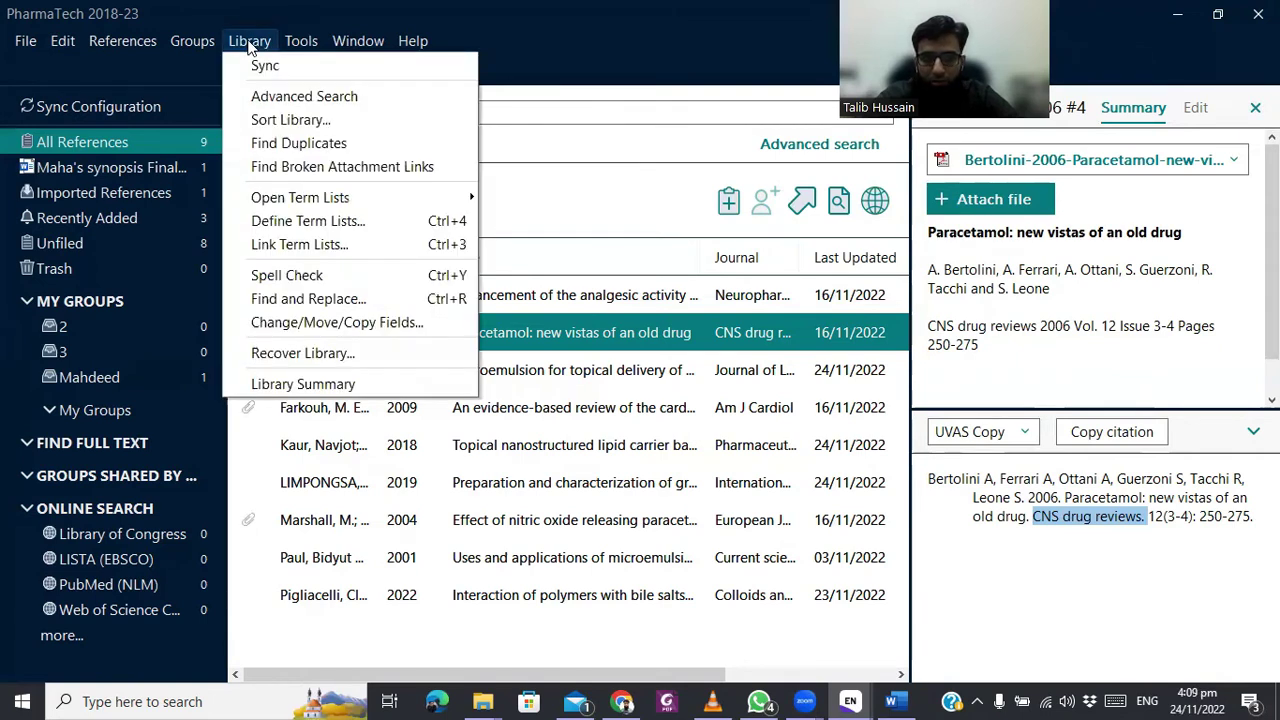
mouse_move(300, 205)
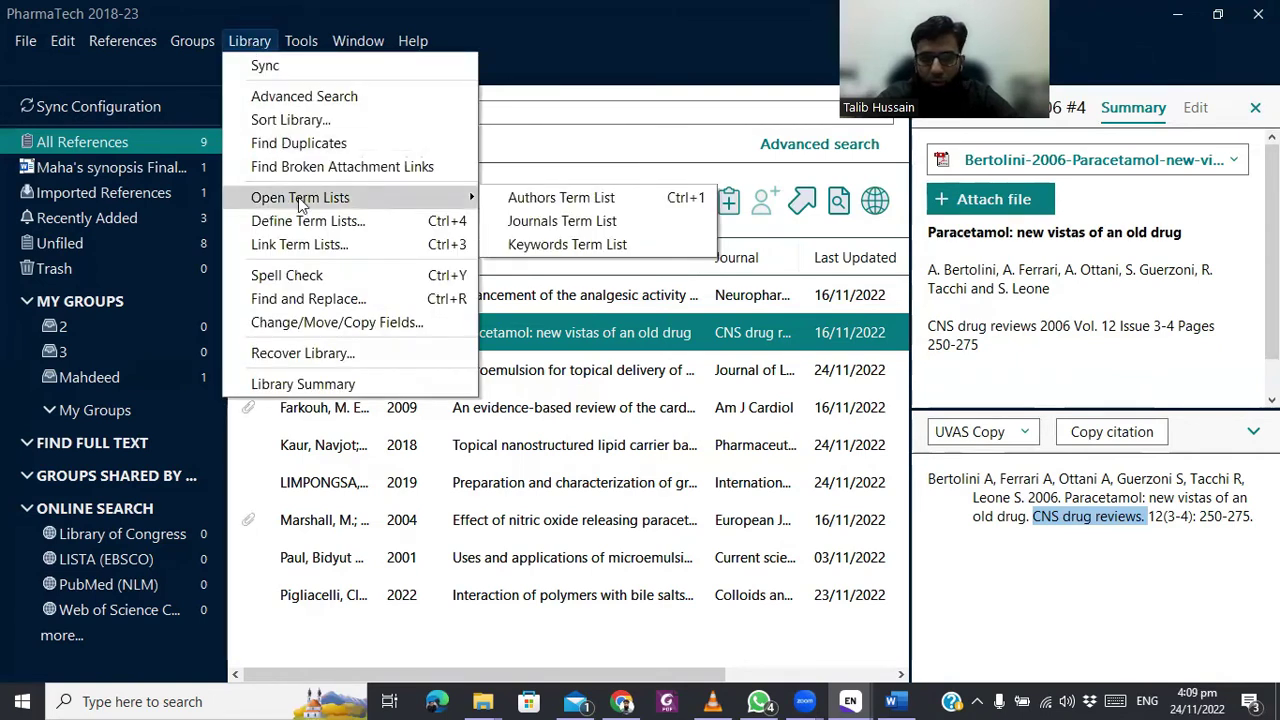
left_click(588, 228)
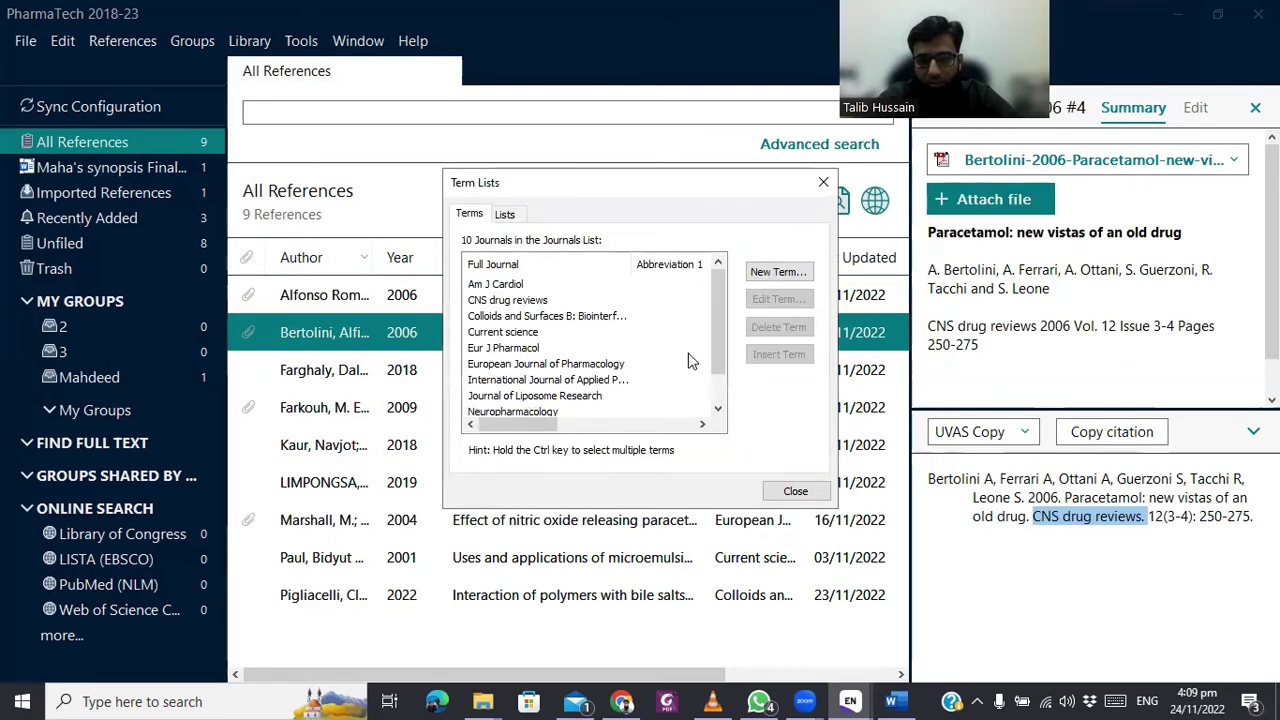
scroll(714, 350, "down", 1)
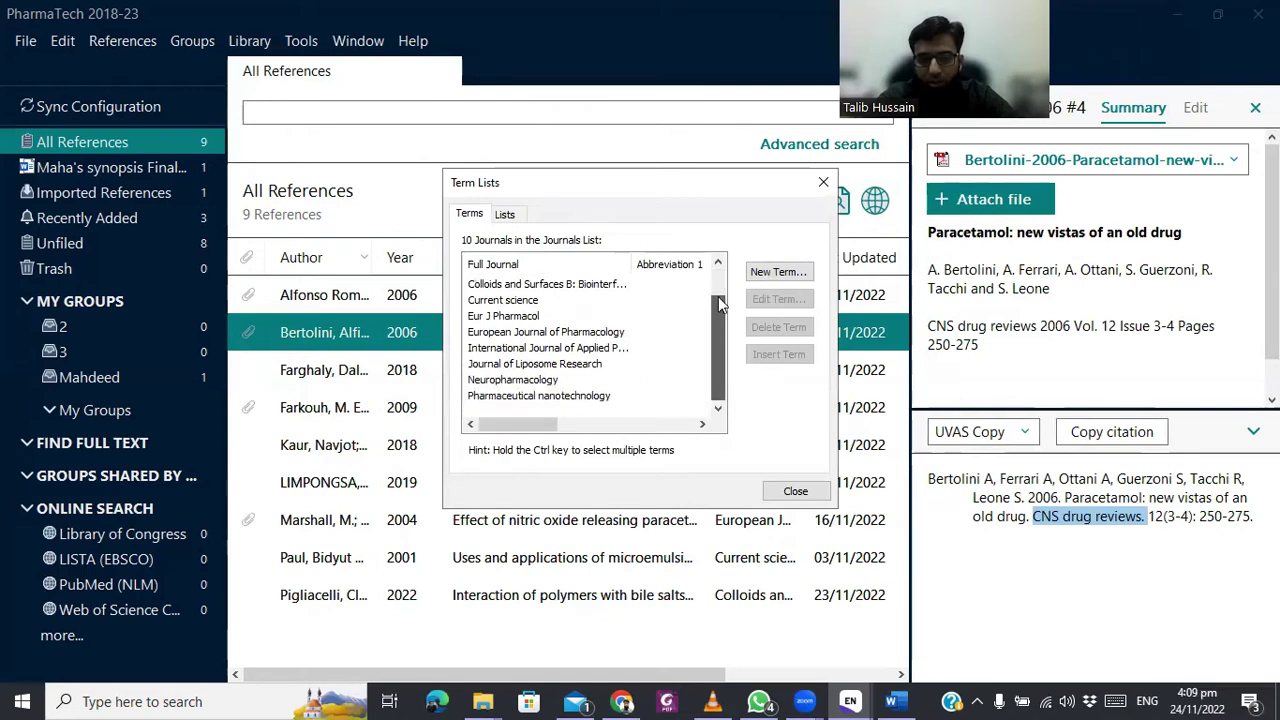
scroll(718, 305, "up", 1)
left_click_drag(557, 425, 500, 428)
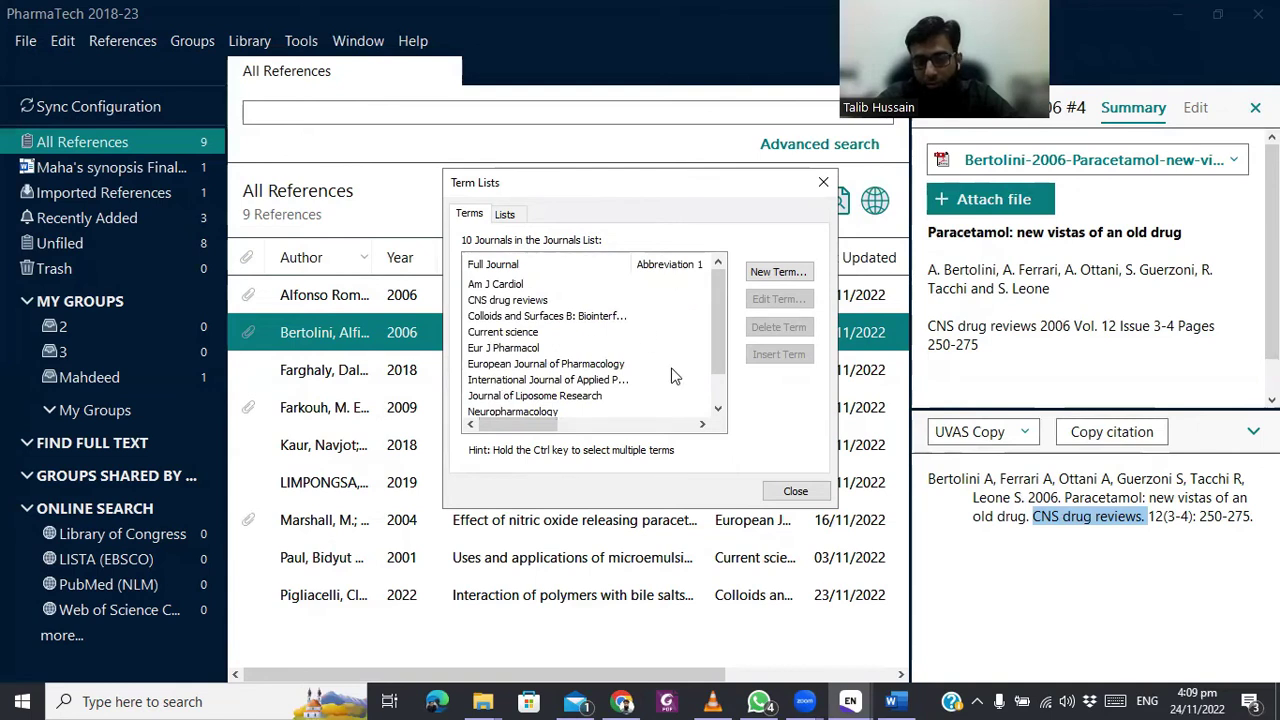
left_click_drag(515, 429, 487, 428)
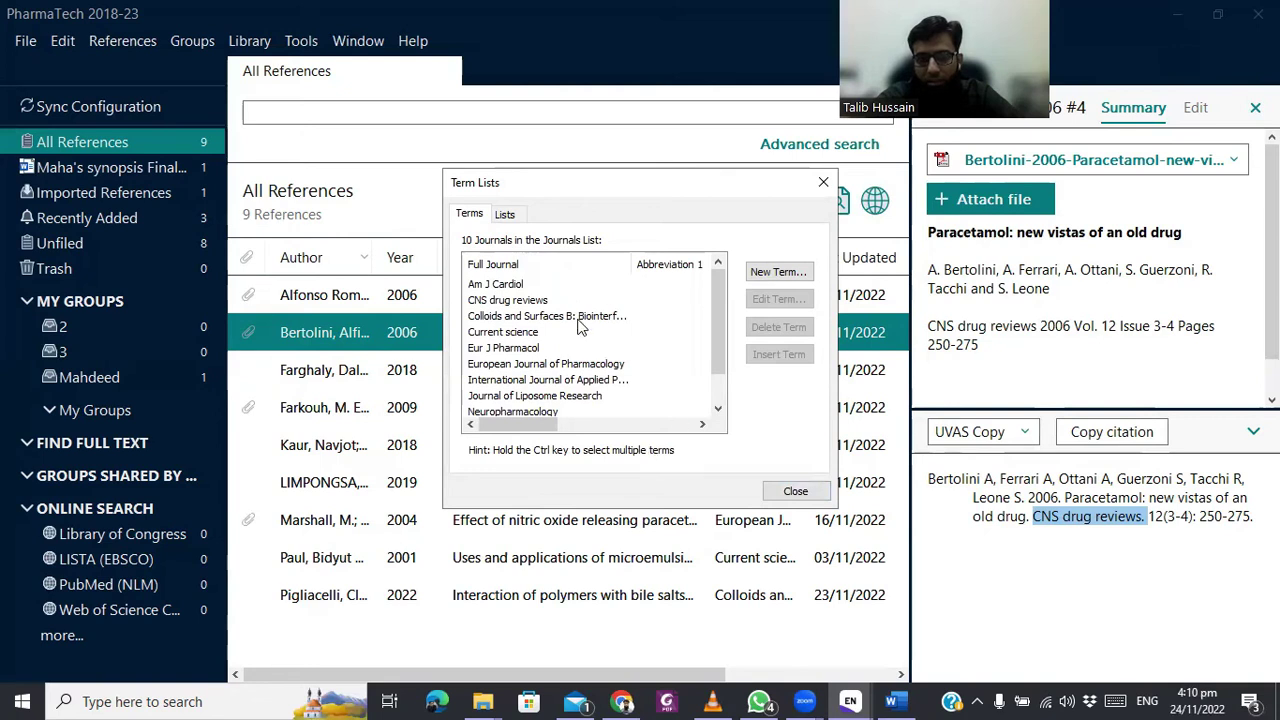
left_click(796, 493)
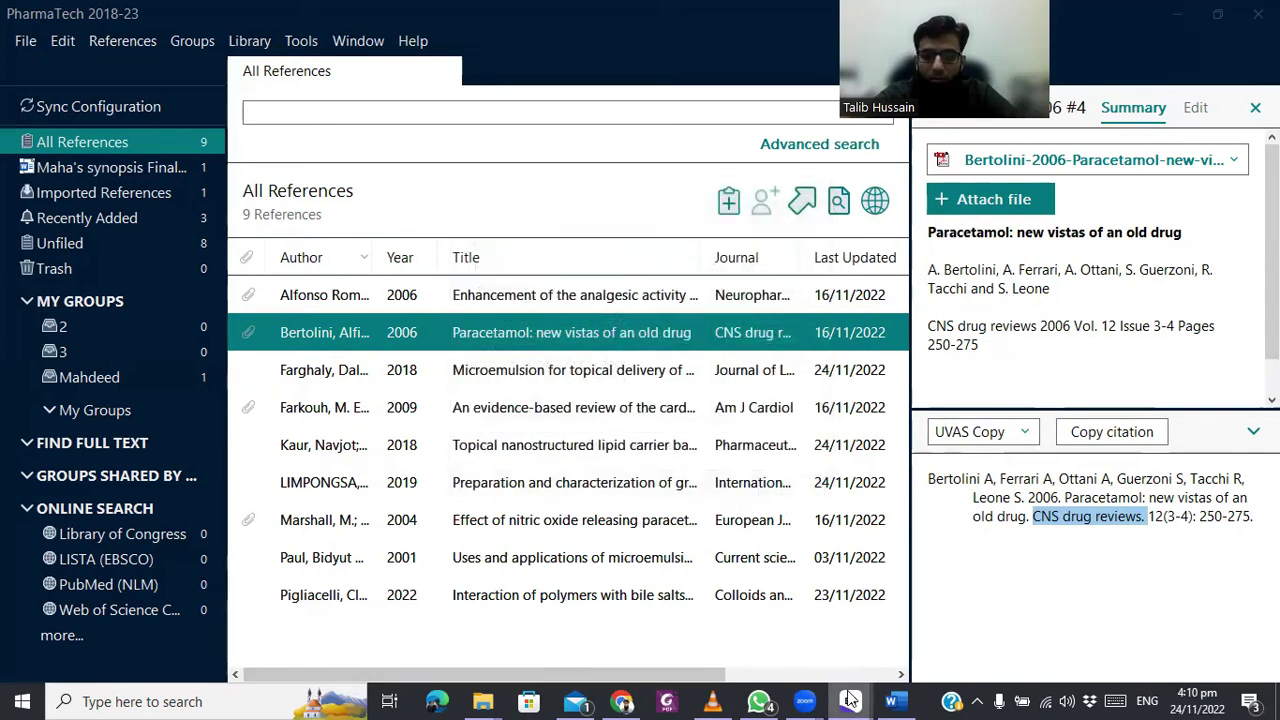
Switch to the TDDS paper library and open its Journal Term List
mouse_move(850, 700)
left_click(860, 615)
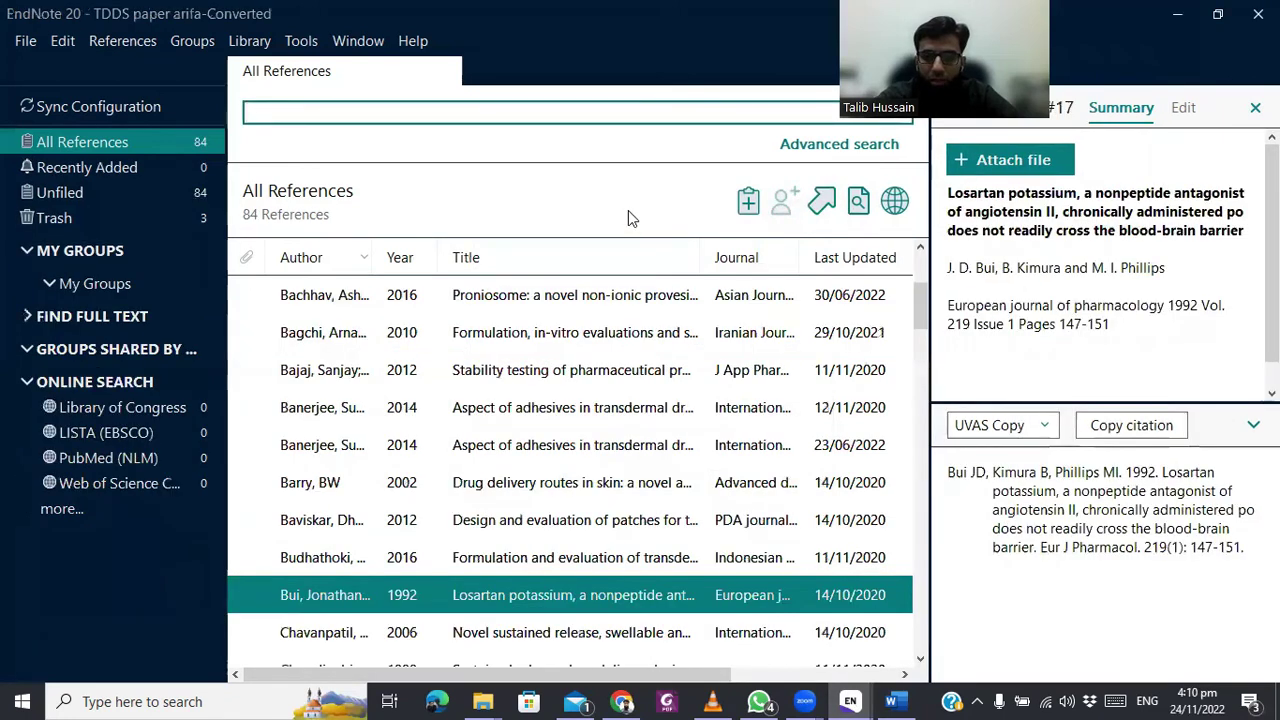
left_click(251, 44)
mouse_move(475, 196)
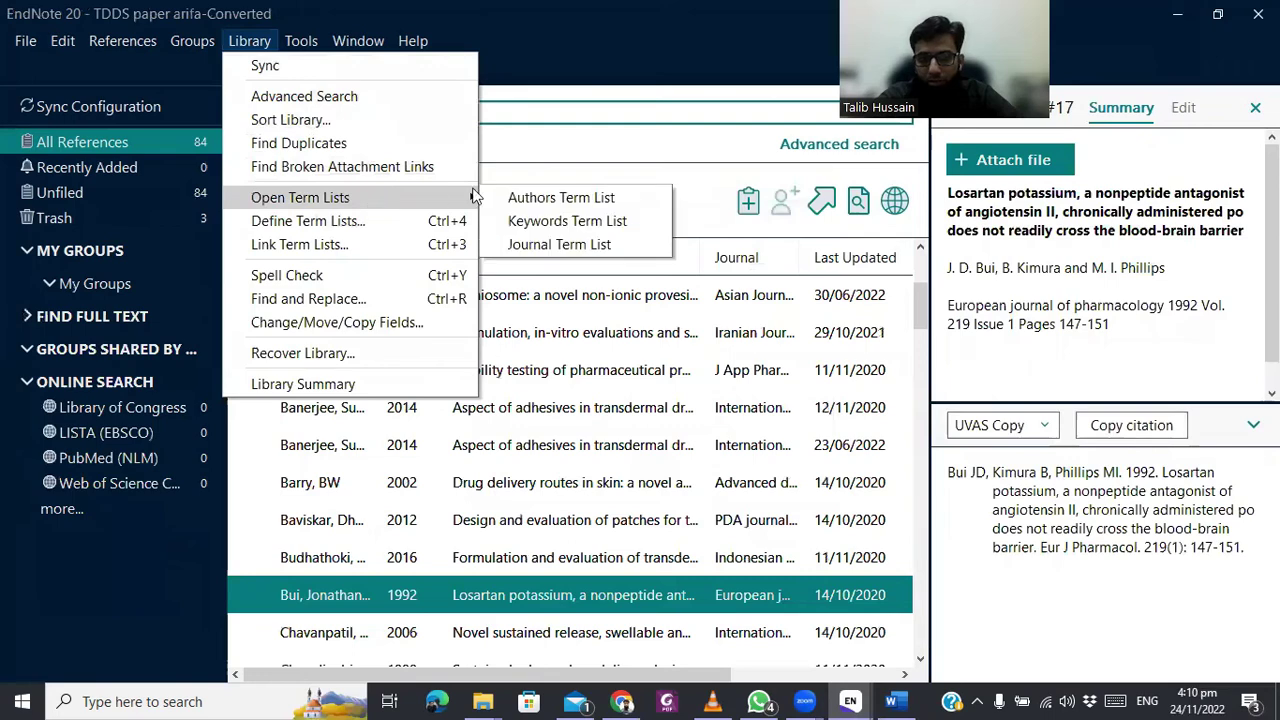
left_click(573, 245)
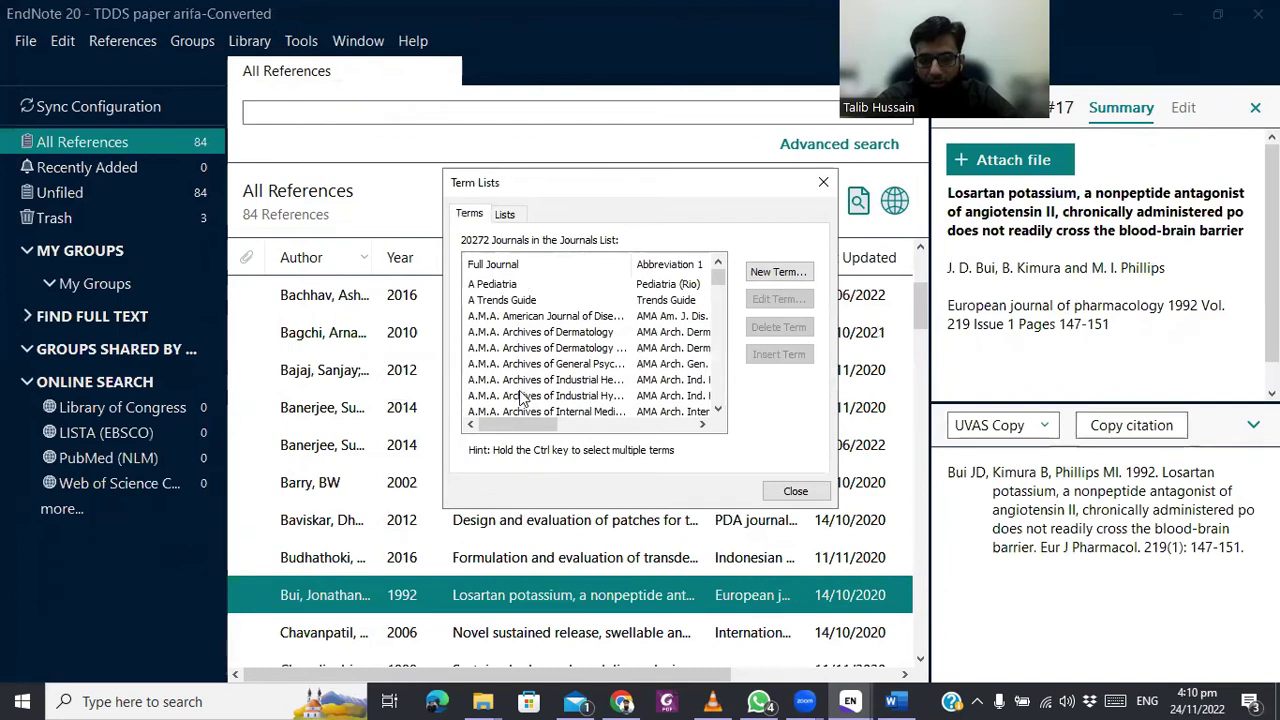
Browse the full journal names and their abbreviations from the start of the list down to the later entries
mouse_move(716, 275)
left_mouse_down()
mouse_move(718, 298)
mouse_move(718, 277)
left_mouse_up()
left_click_drag(553, 424, 490, 430)
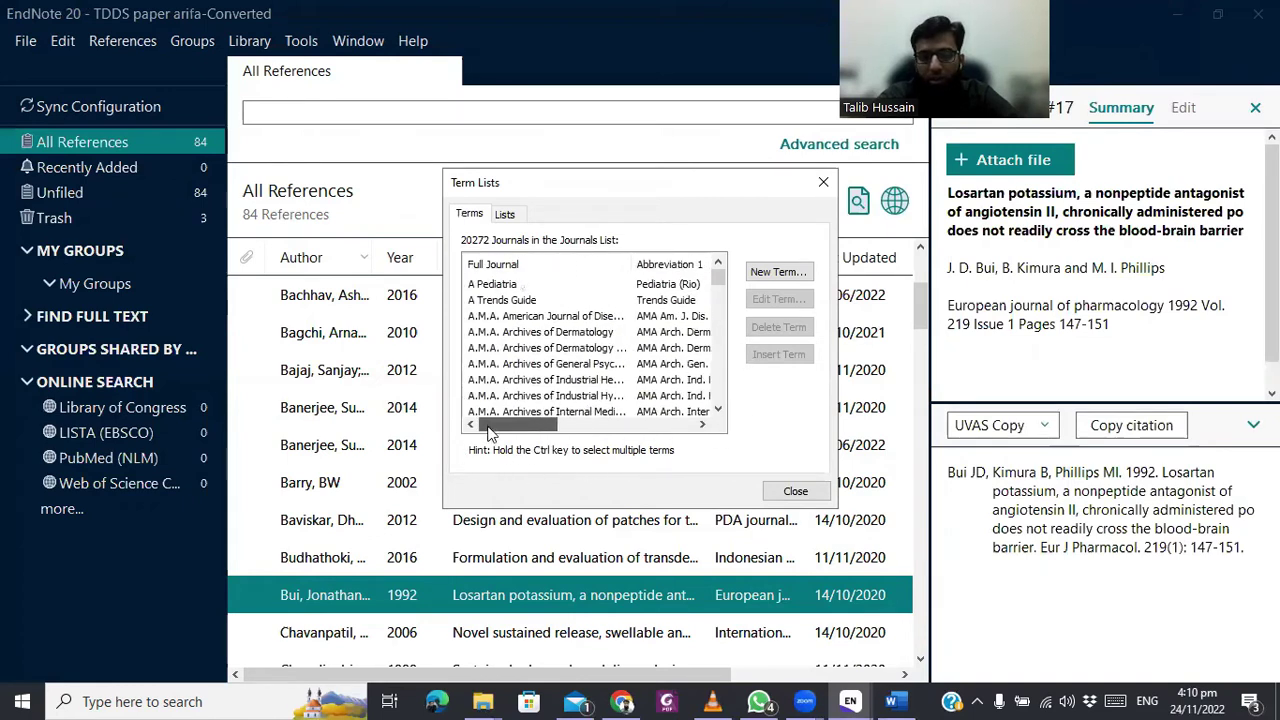
left_click_drag(716, 287, 716, 362)
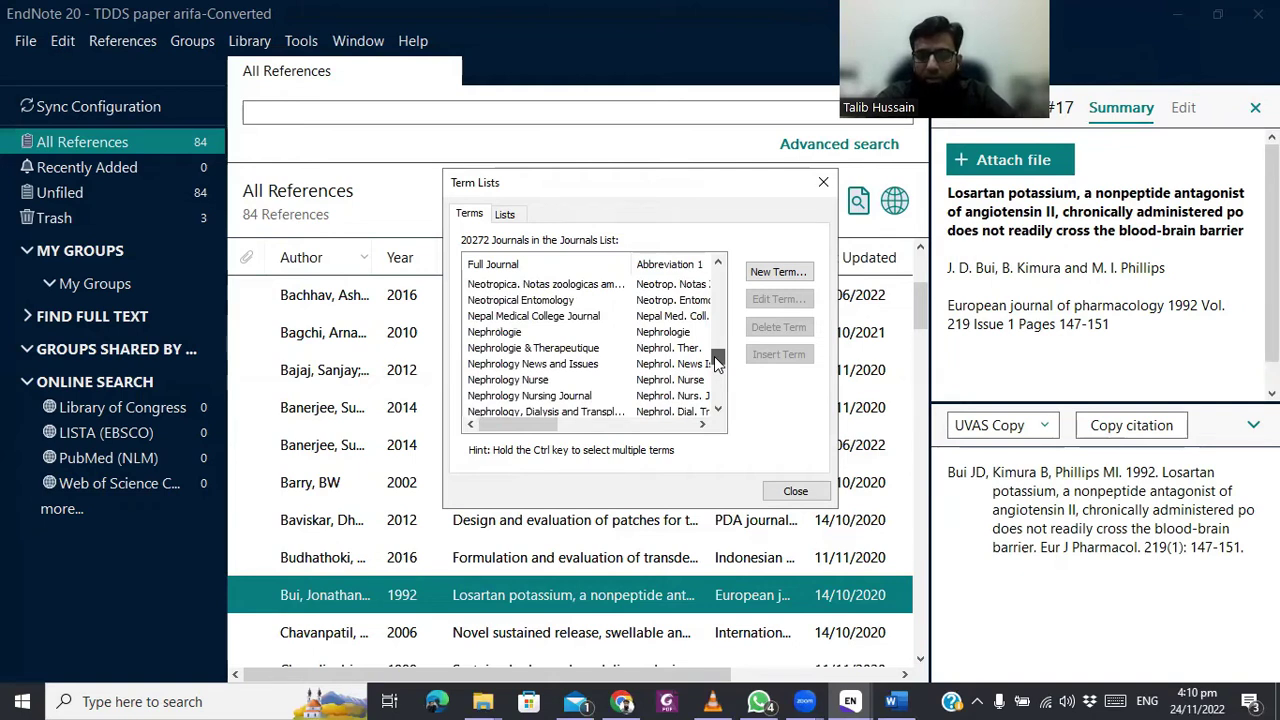
mouse_move(716, 364)
left_mouse_down()
mouse_move(640, 371)
mouse_move(700, 352)
left_mouse_up()
Compare the Abbreviation 1 and Abbreviation 2 formats of the medical journals, and close the term list
left_click_drag(532, 427, 619, 424)
scroll(550, 340, "up", 3)
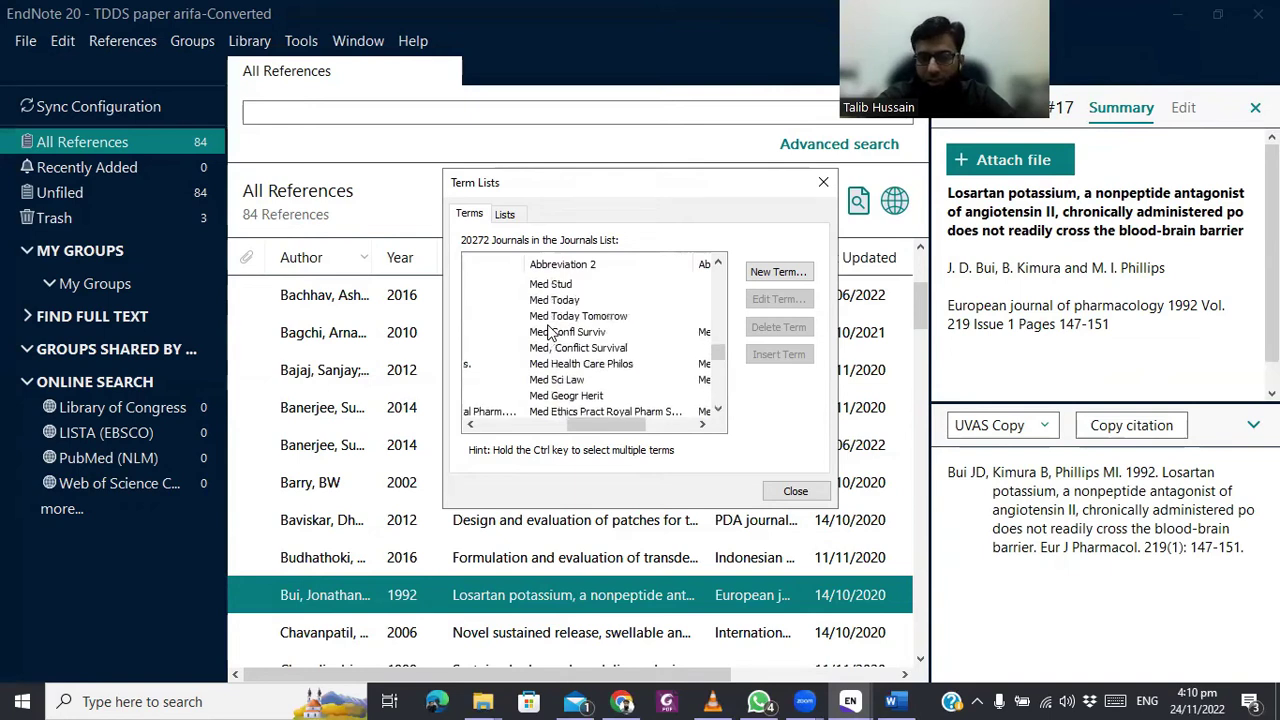
left_click_drag(598, 426, 551, 428)
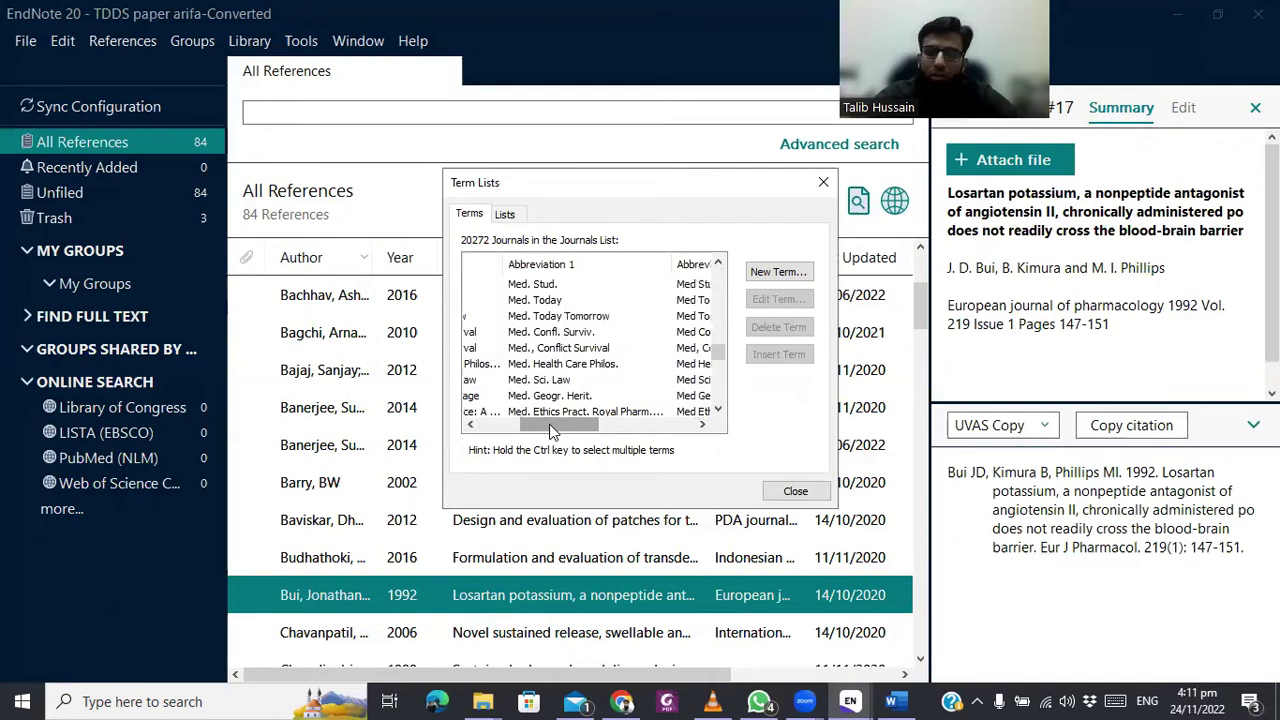
left_click_drag(552, 430, 570, 430)
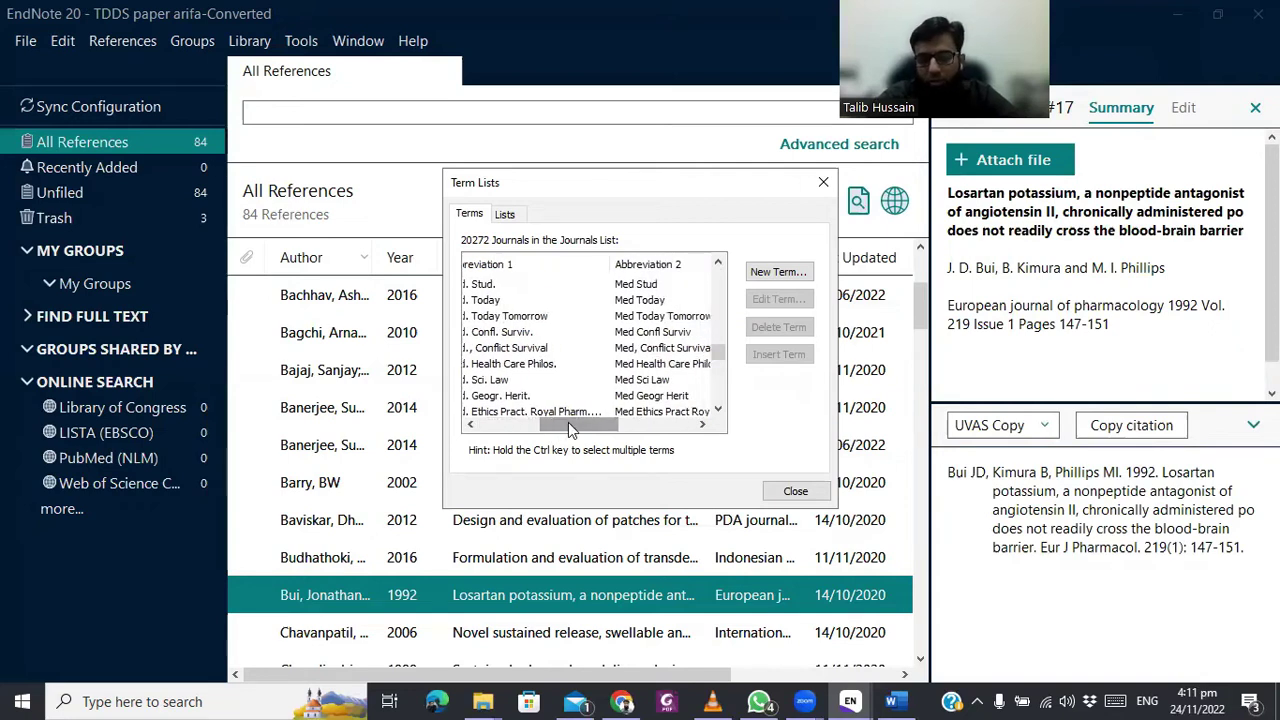
left_click_drag(568, 424, 553, 424)
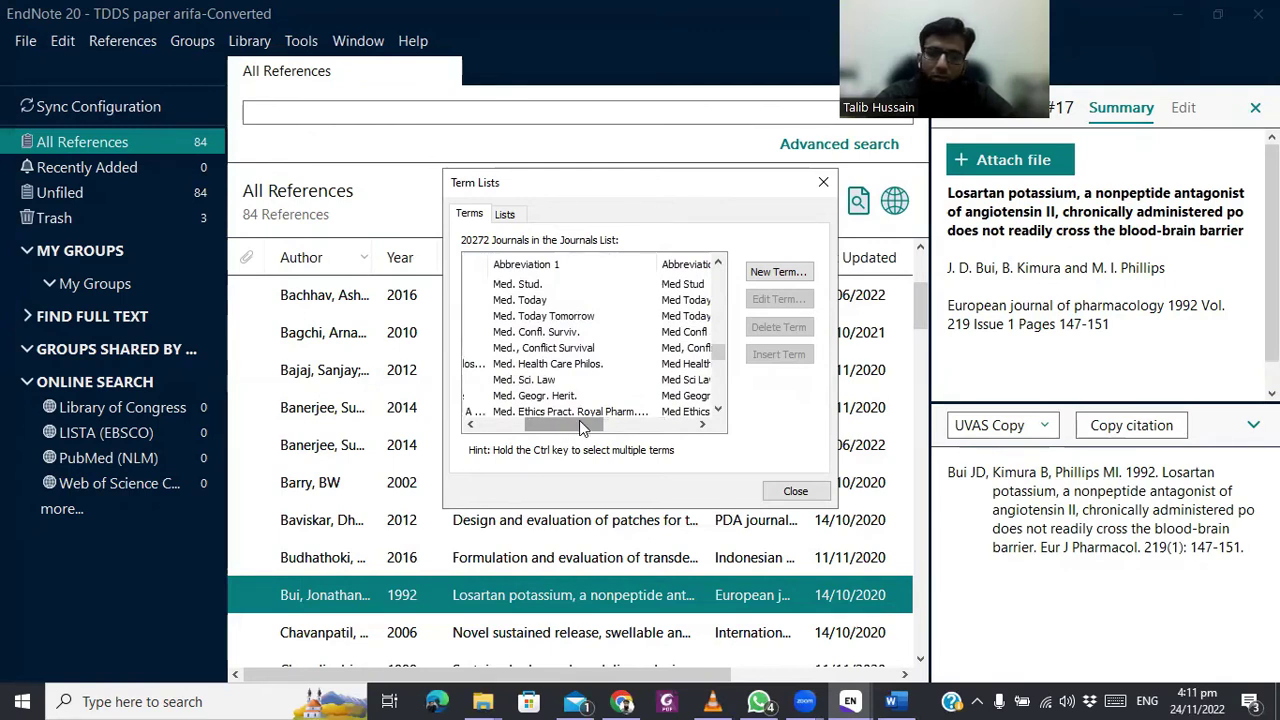
left_click(705, 425)
left_click(705, 425)
left_click(705, 425)
left_click(705, 425)
left_click(705, 425)
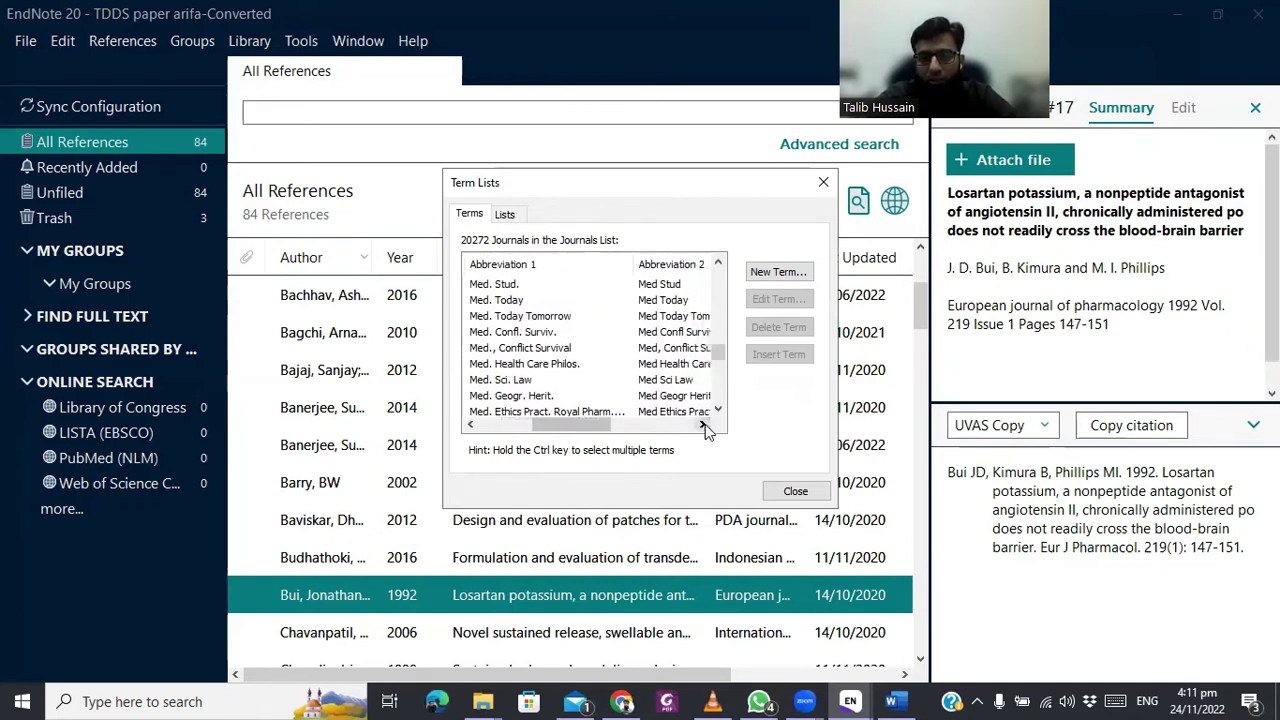
left_click(718, 310)
mouse_move(558, 428)
left_mouse_down()
mouse_move(500, 430)
mouse_move(548, 427)
left_mouse_up()
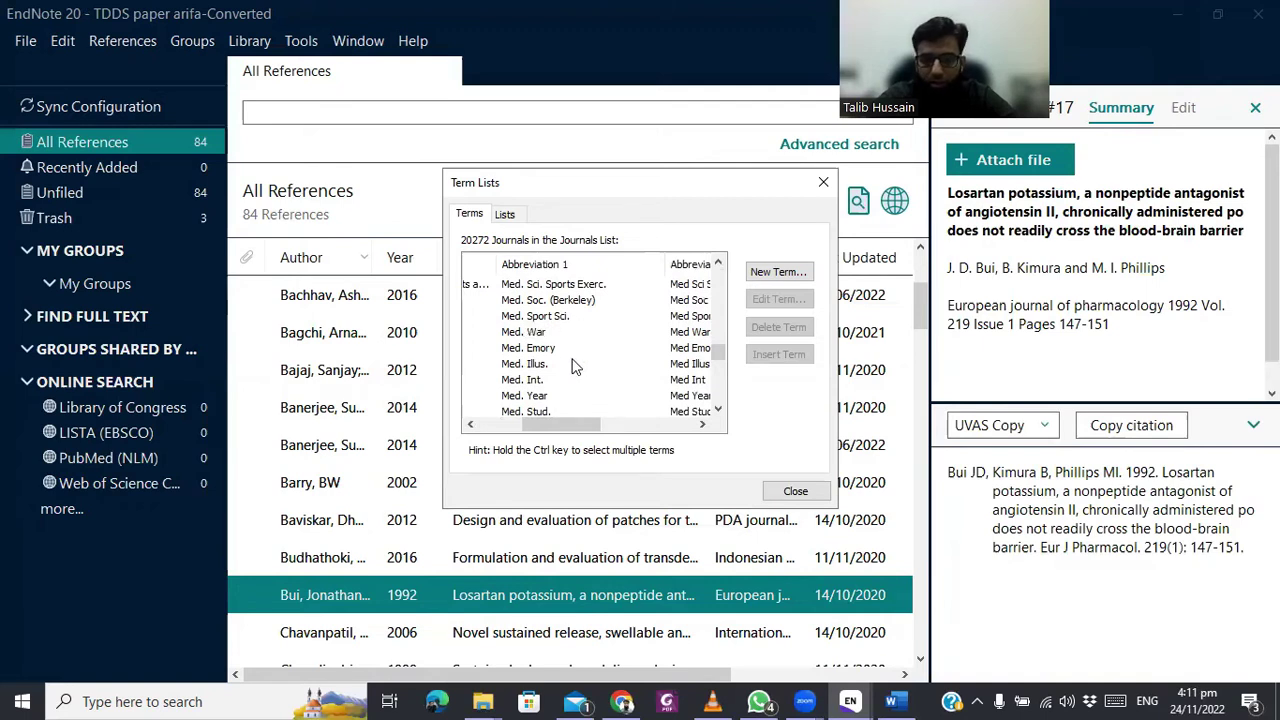
left_click_drag(565, 424, 583, 428)
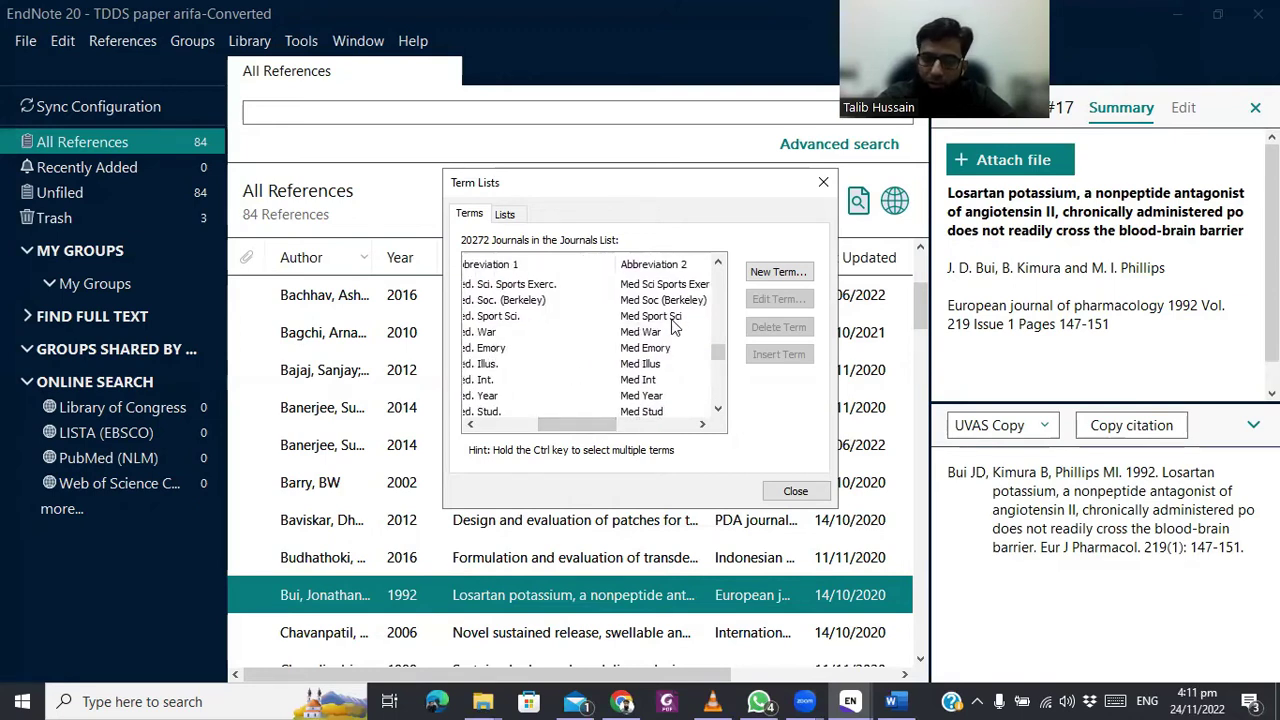
left_click(792, 491)
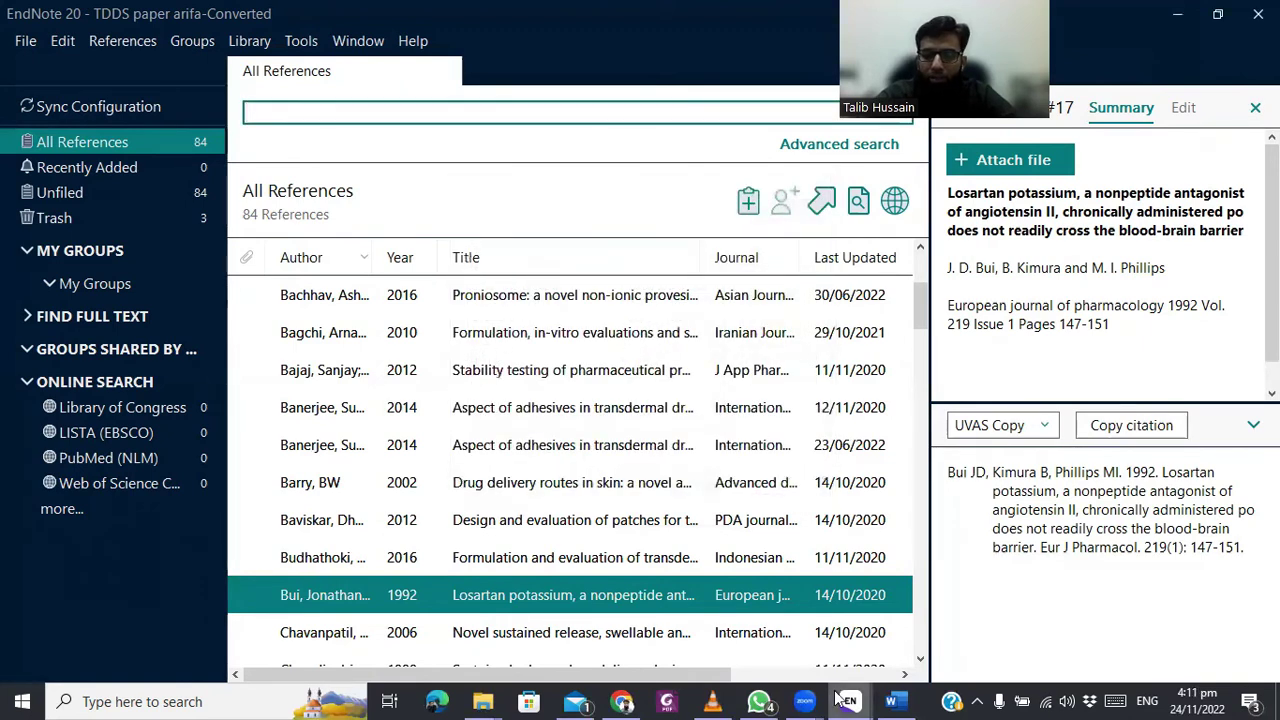
Compare the PharmaTech 2018-23 citation preview with the TDDS paper library's, and highlight the abbreviated journal name "Eur J Pharmacol." in the latter
mouse_move(850, 701)
left_click(667, 590)
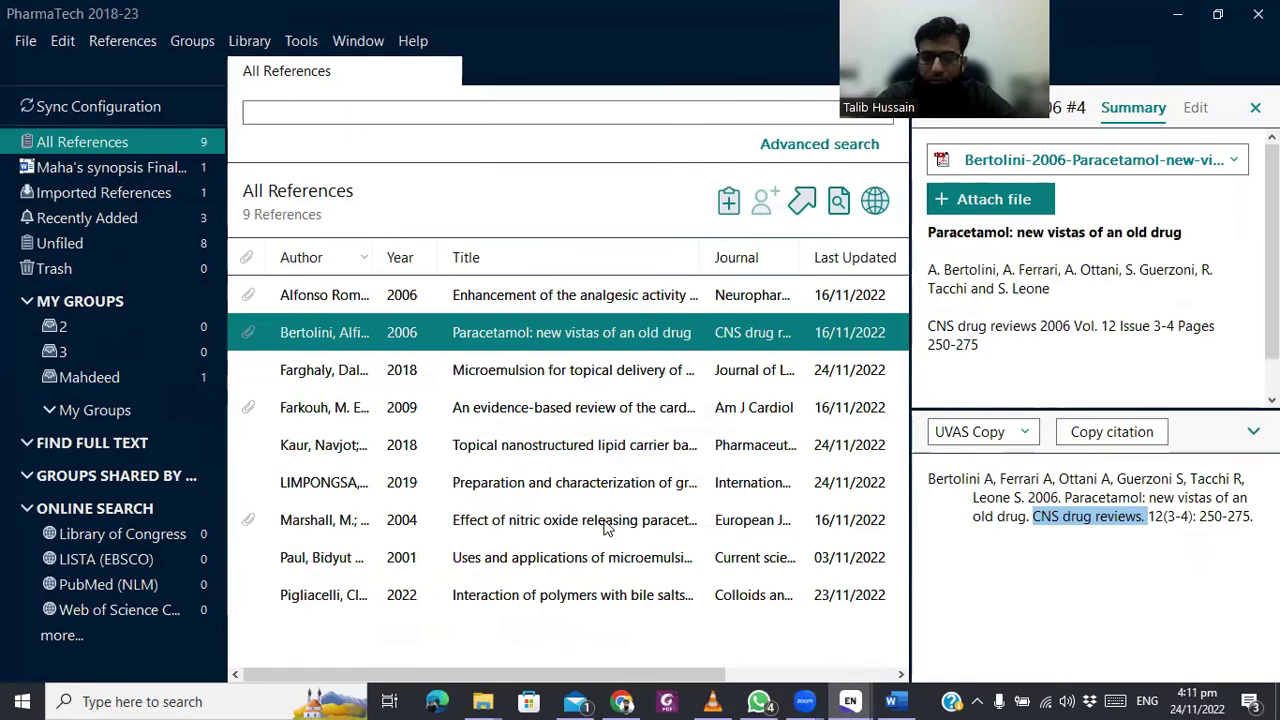
mouse_move(850, 697)
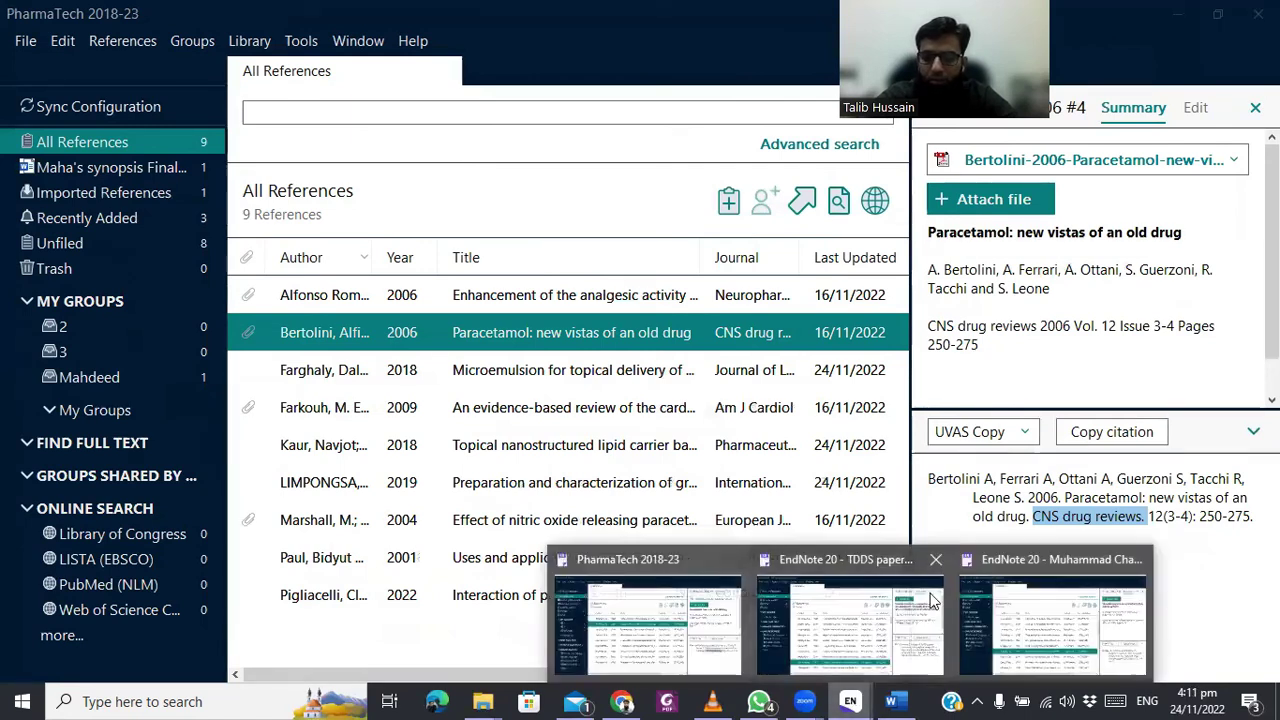
left_click(864, 618)
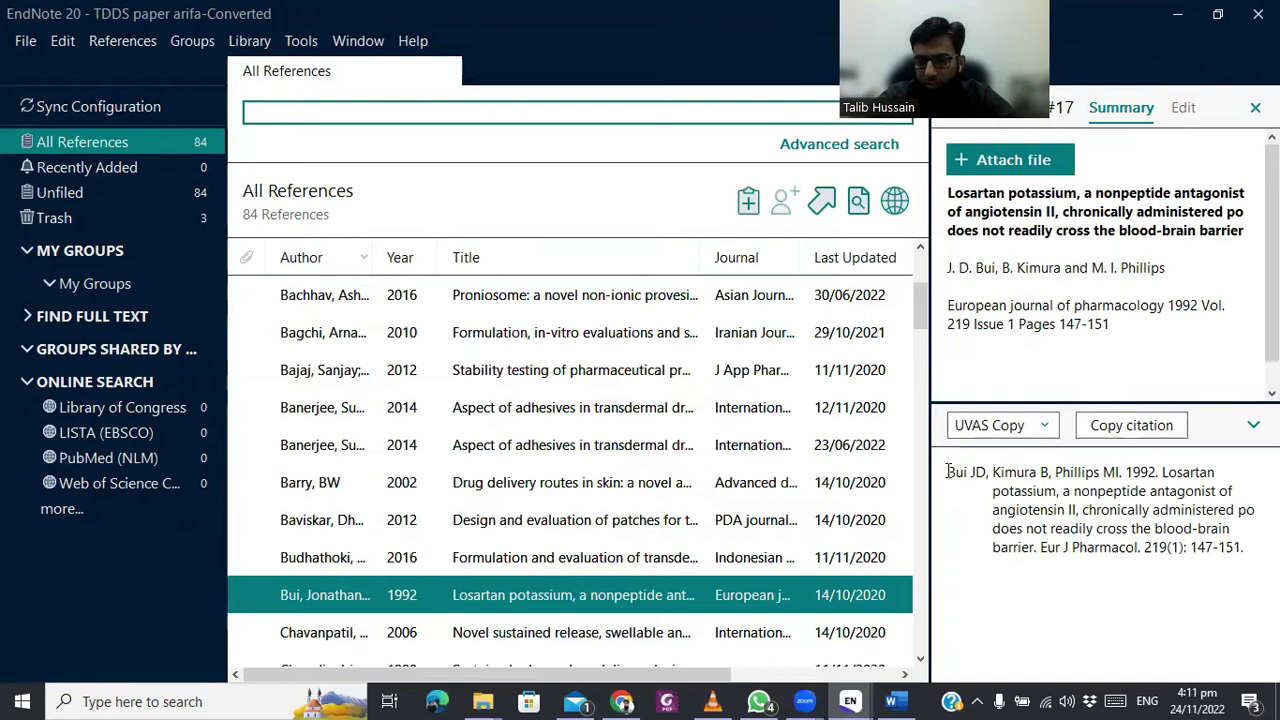
left_click_drag(948, 471, 1243, 560)
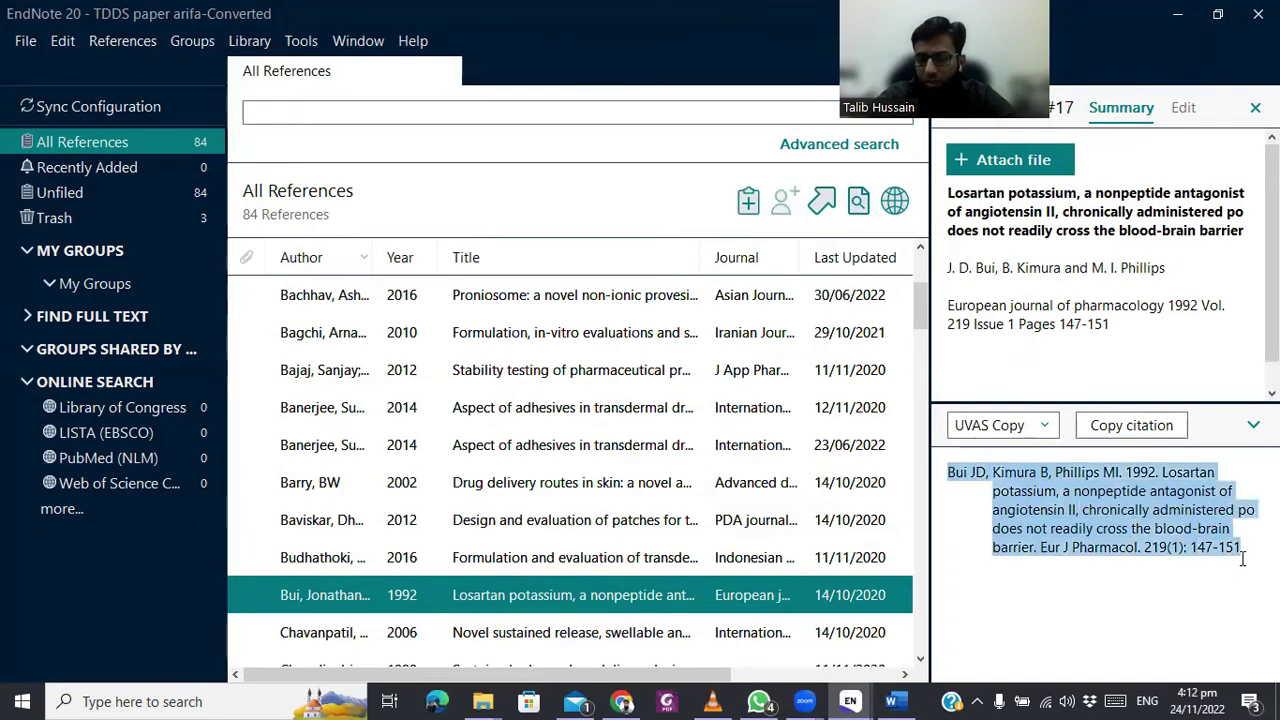
left_click(1045, 554)
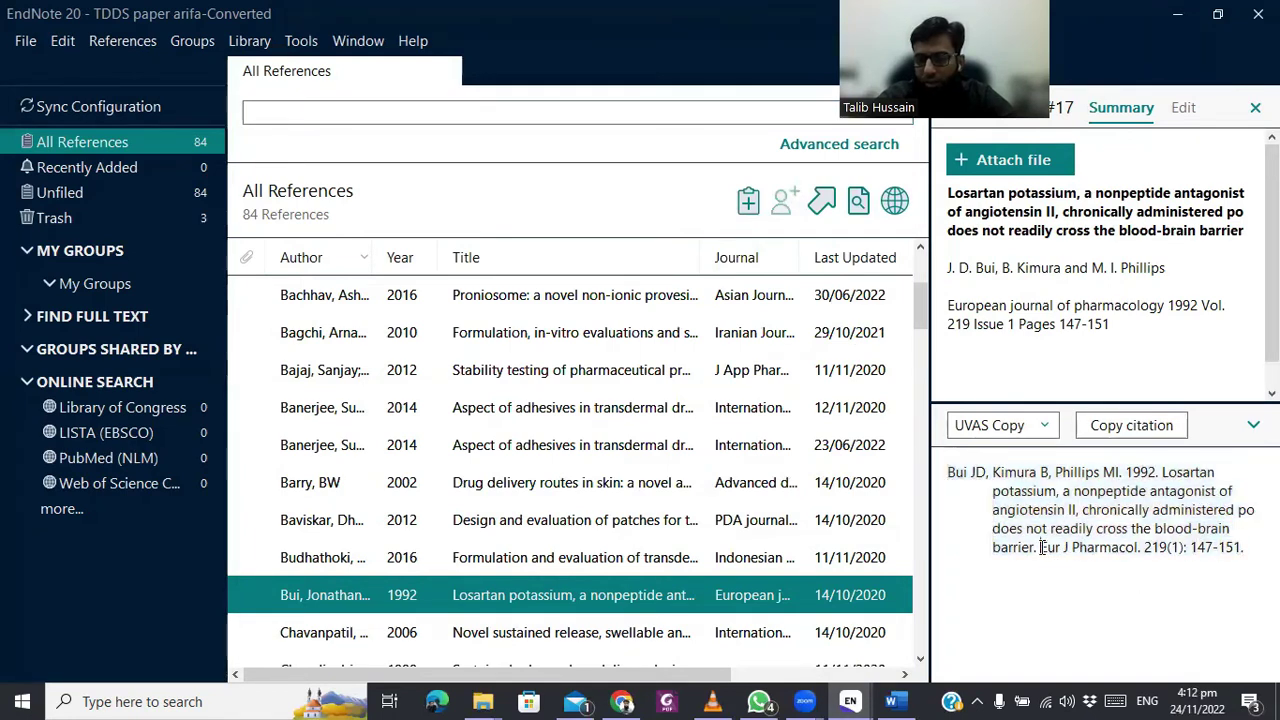
left_click_drag(1043, 548, 1146, 551)
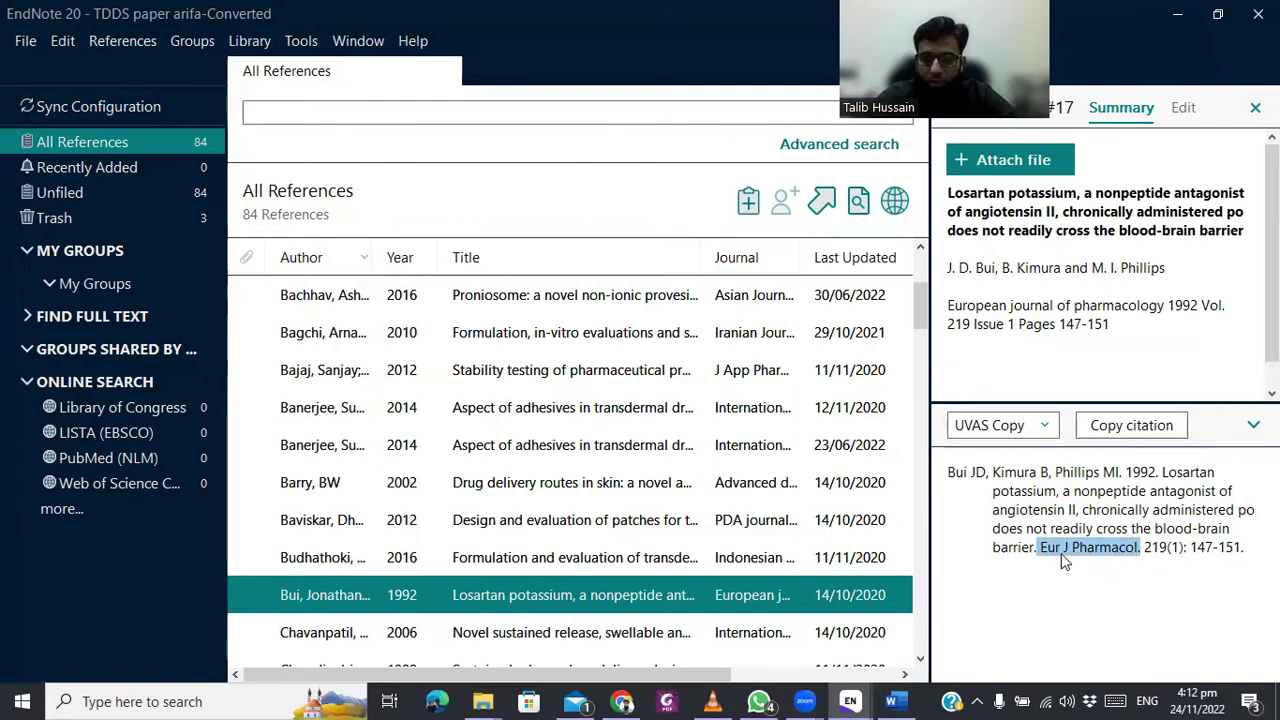
Switch to the PharmaTech 2018-23 library, open its Journals Term List and look through the entries
left_click(1142, 549)
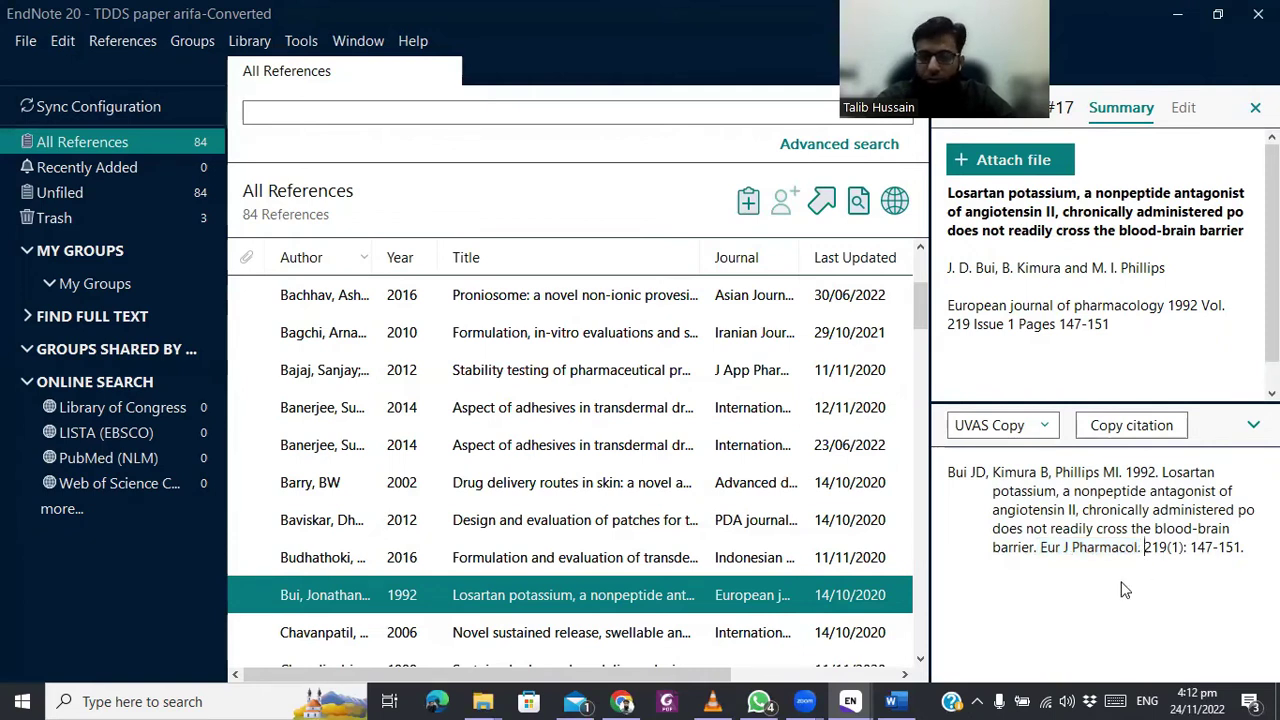
mouse_move(850, 700)
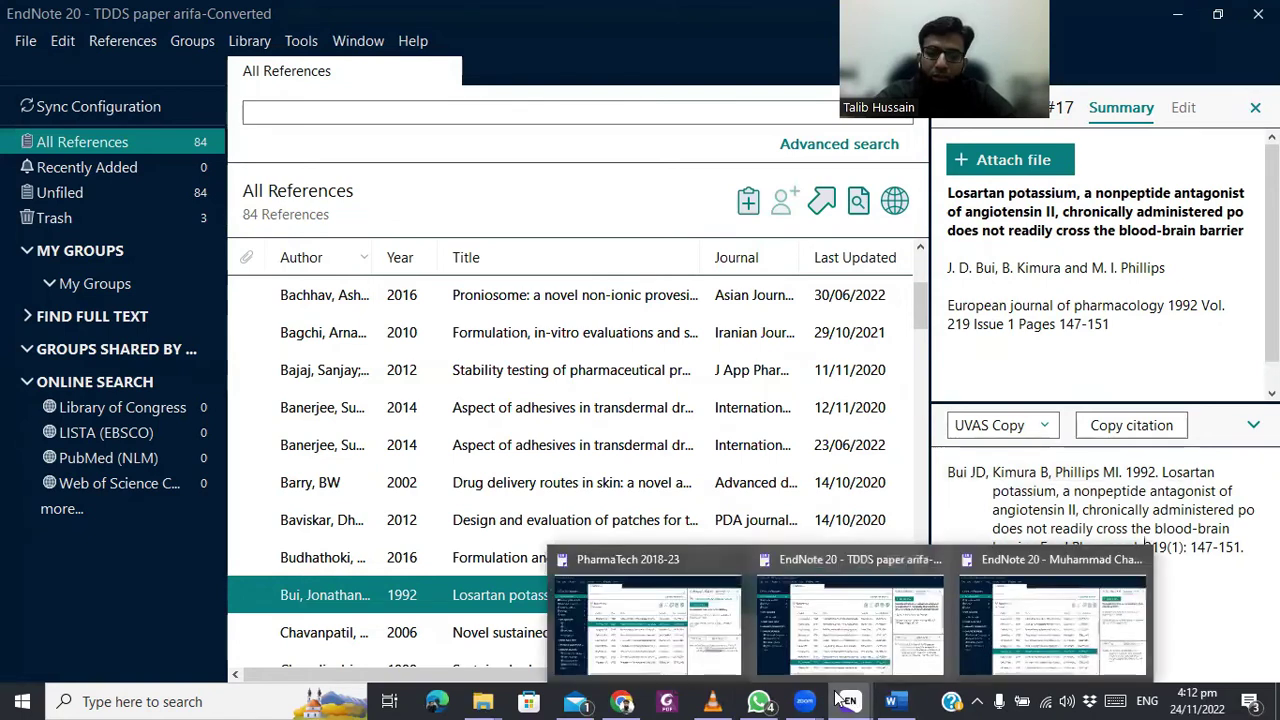
left_click(647, 636)
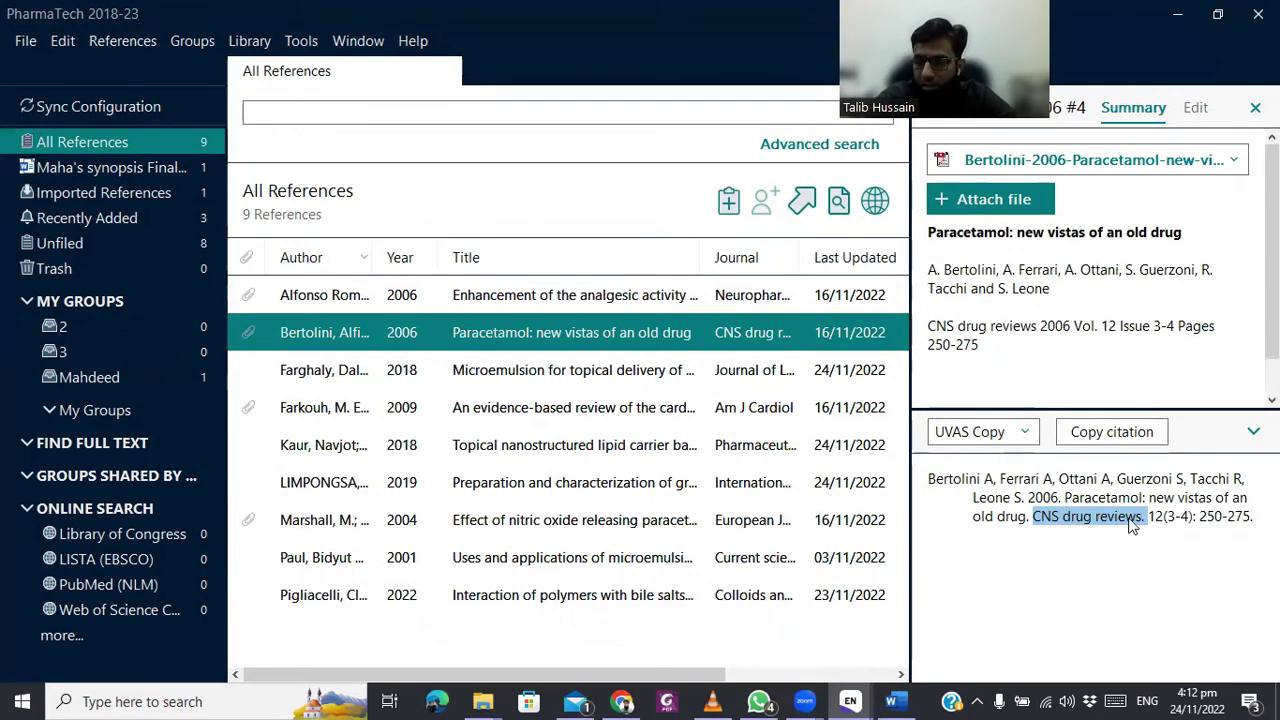
left_click(250, 42)
mouse_move(305, 206)
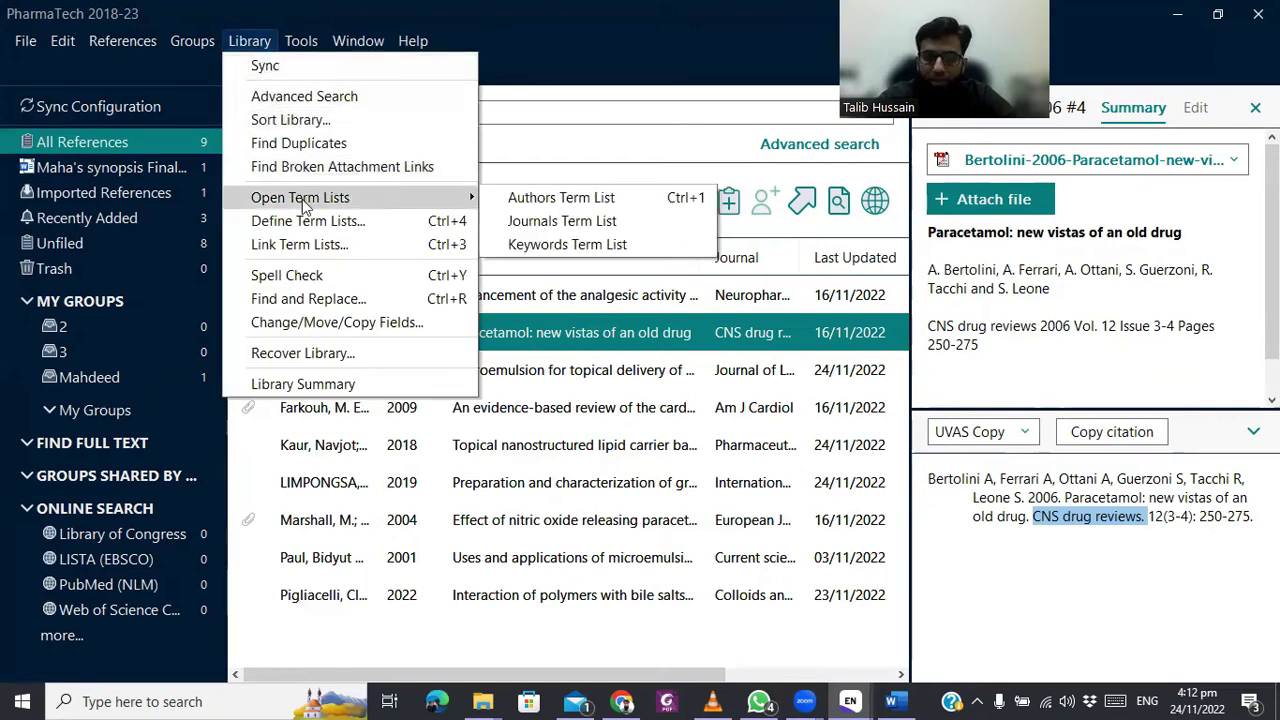
left_click(553, 221)
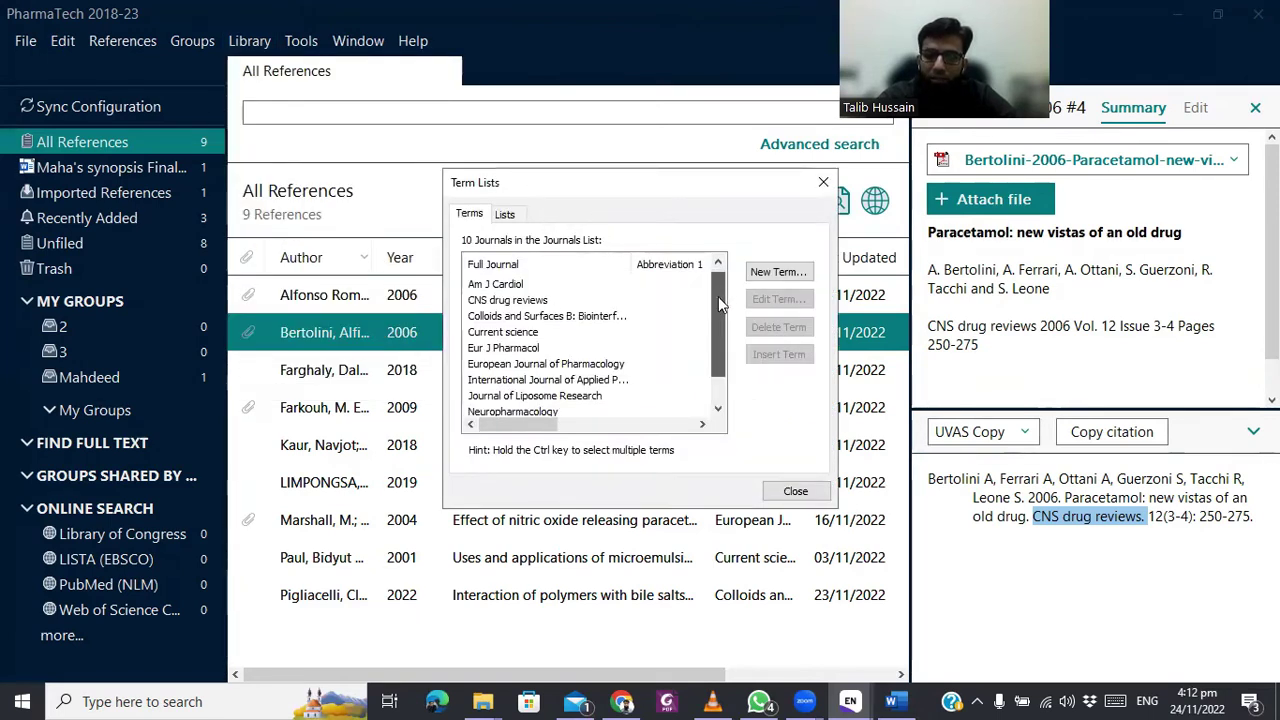
left_click_drag(718, 296, 717, 371)
left_click_drag(718, 298, 714, 274)
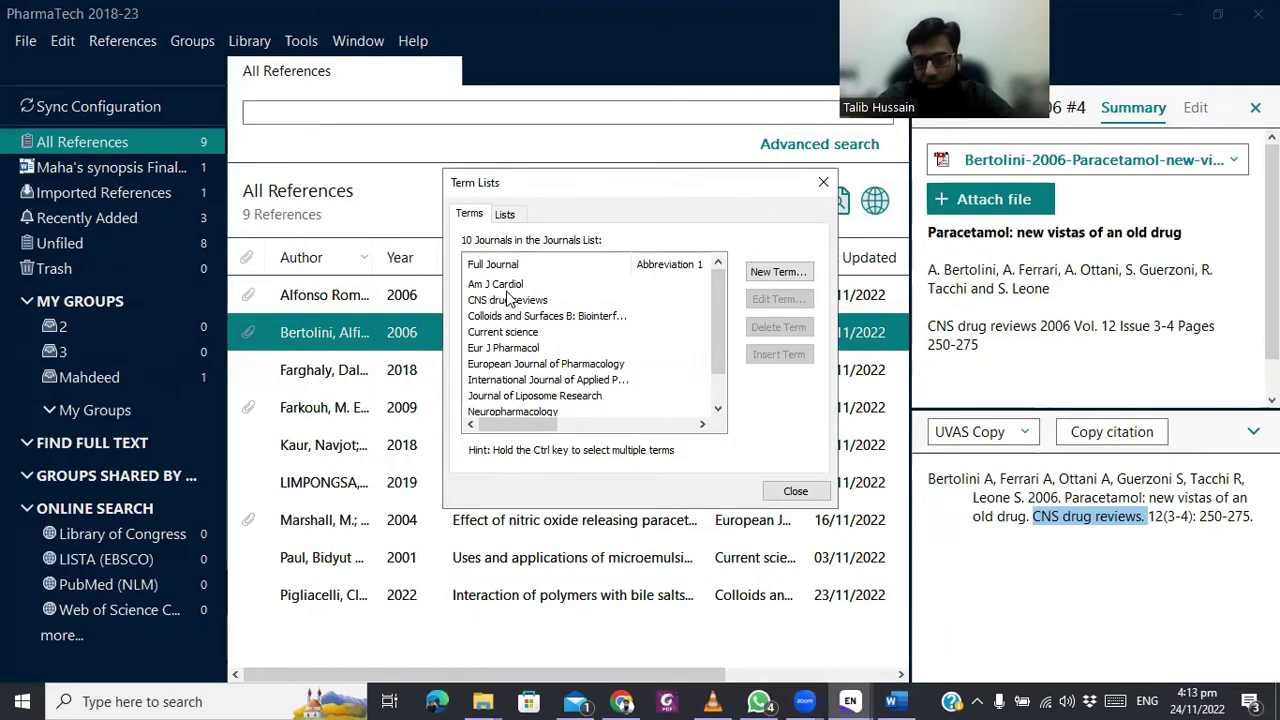
Delete the Journals term list from the PharmaTech 2018-23 library
left_click(506, 216)
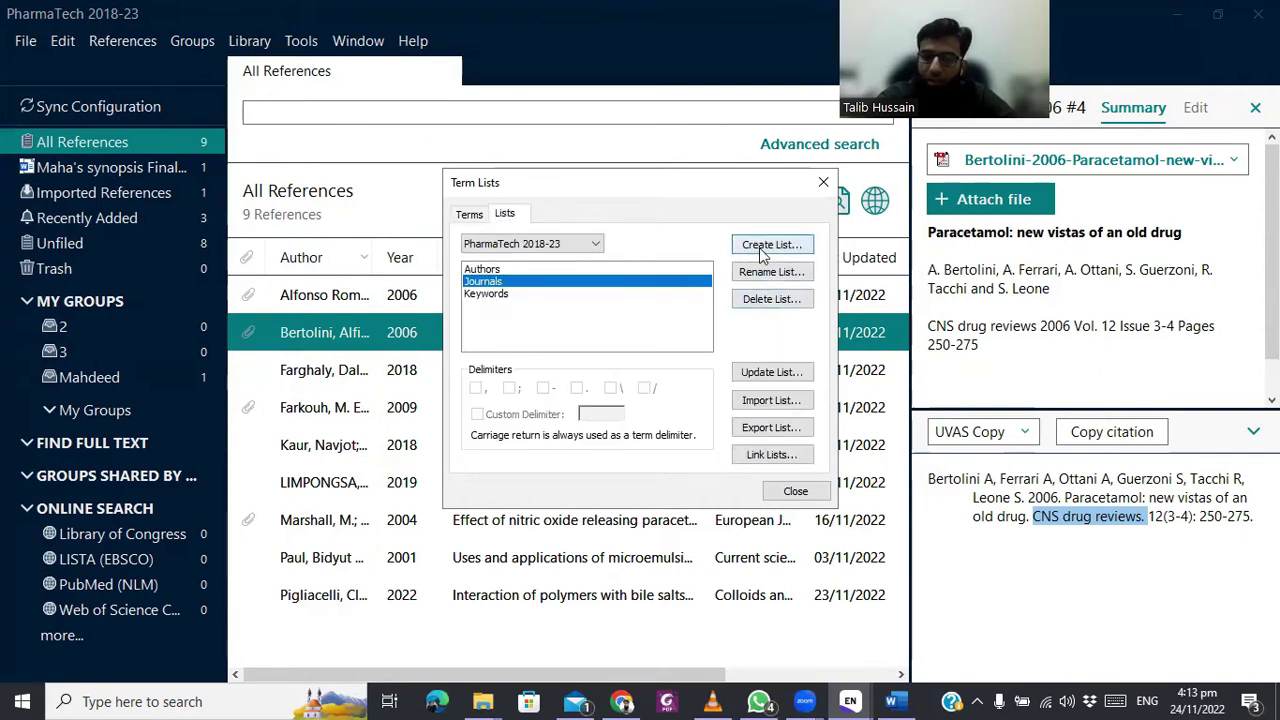
left_click(784, 302)
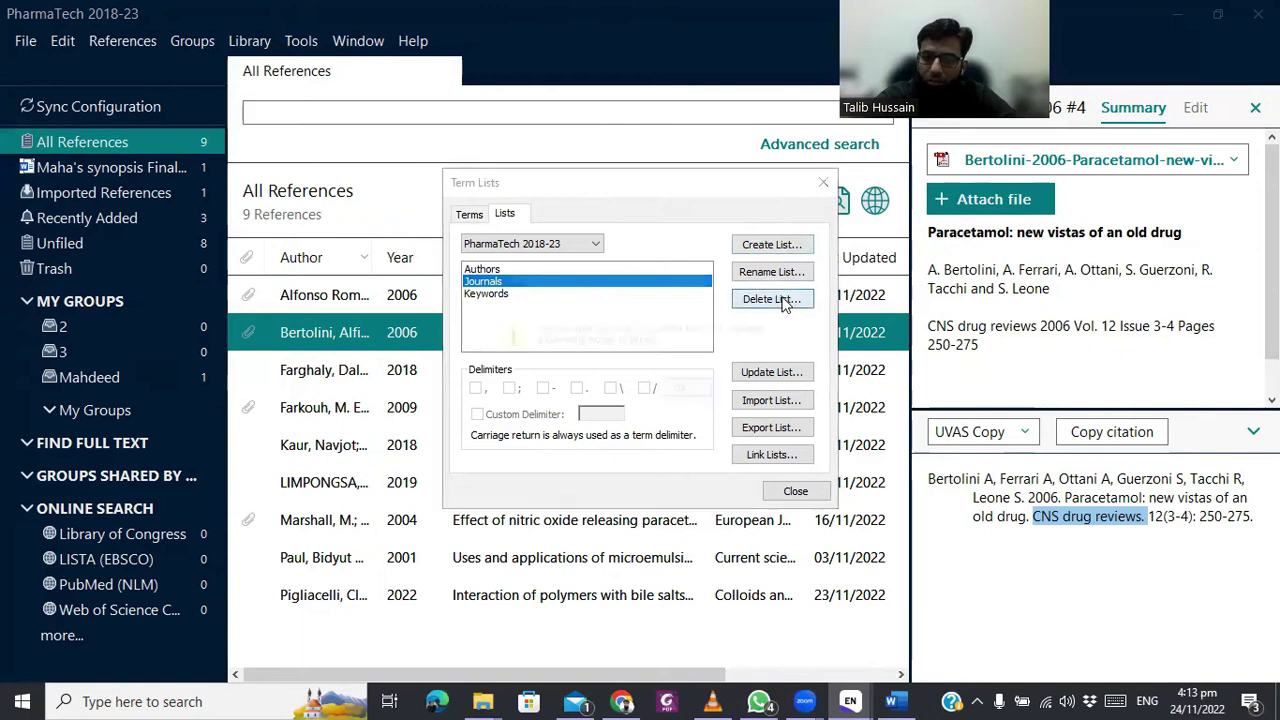
left_click(681, 392)
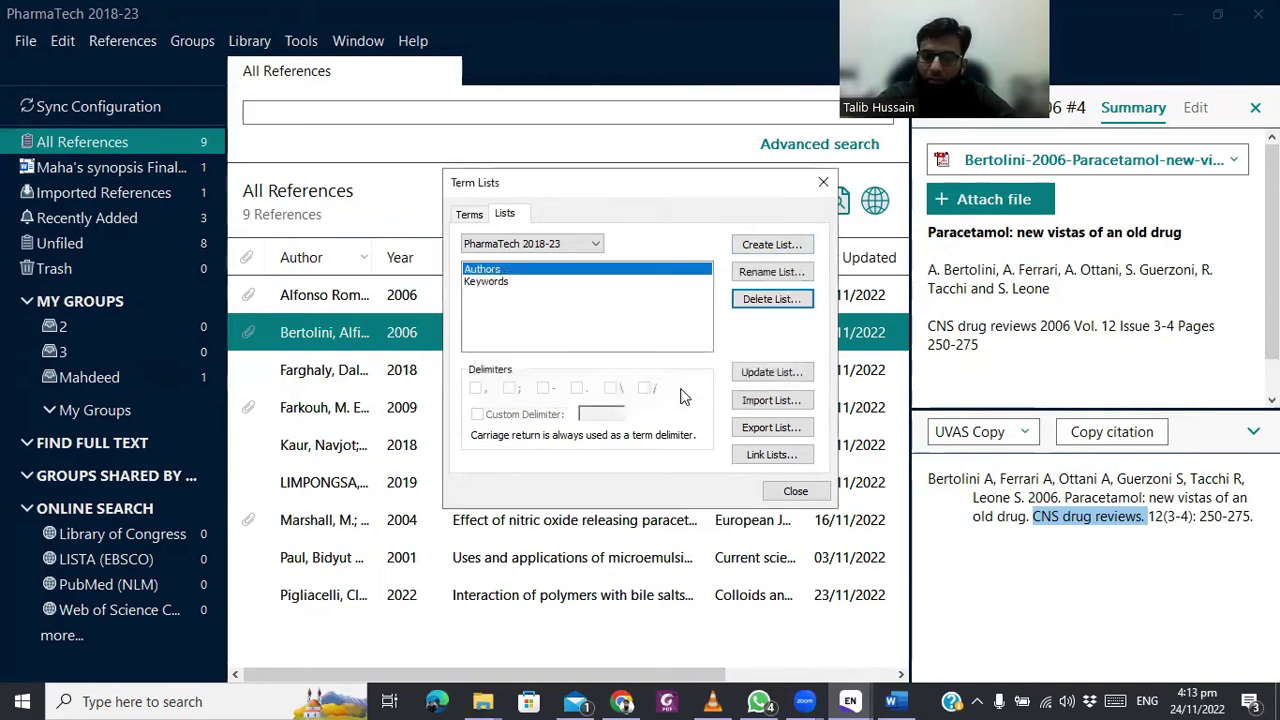
Create a new term list named "Journal", set it as a journal list, and view its terms
left_click(772, 245)
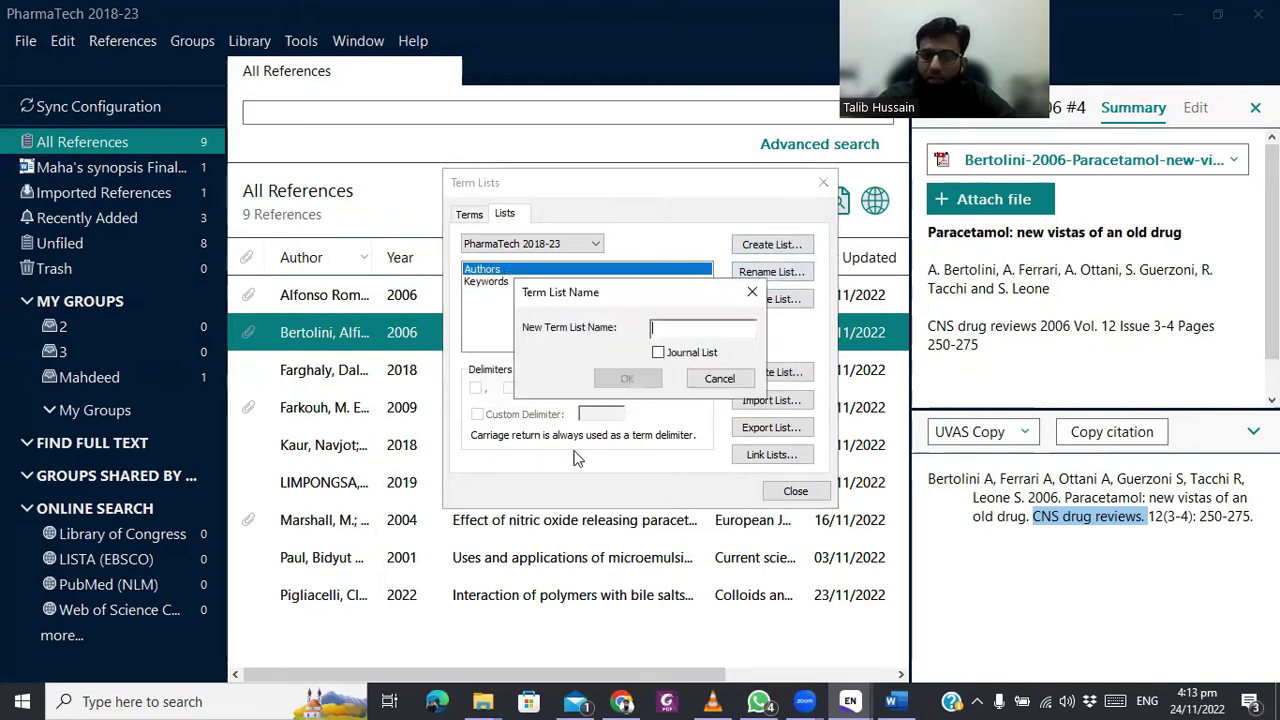
type("Journal")
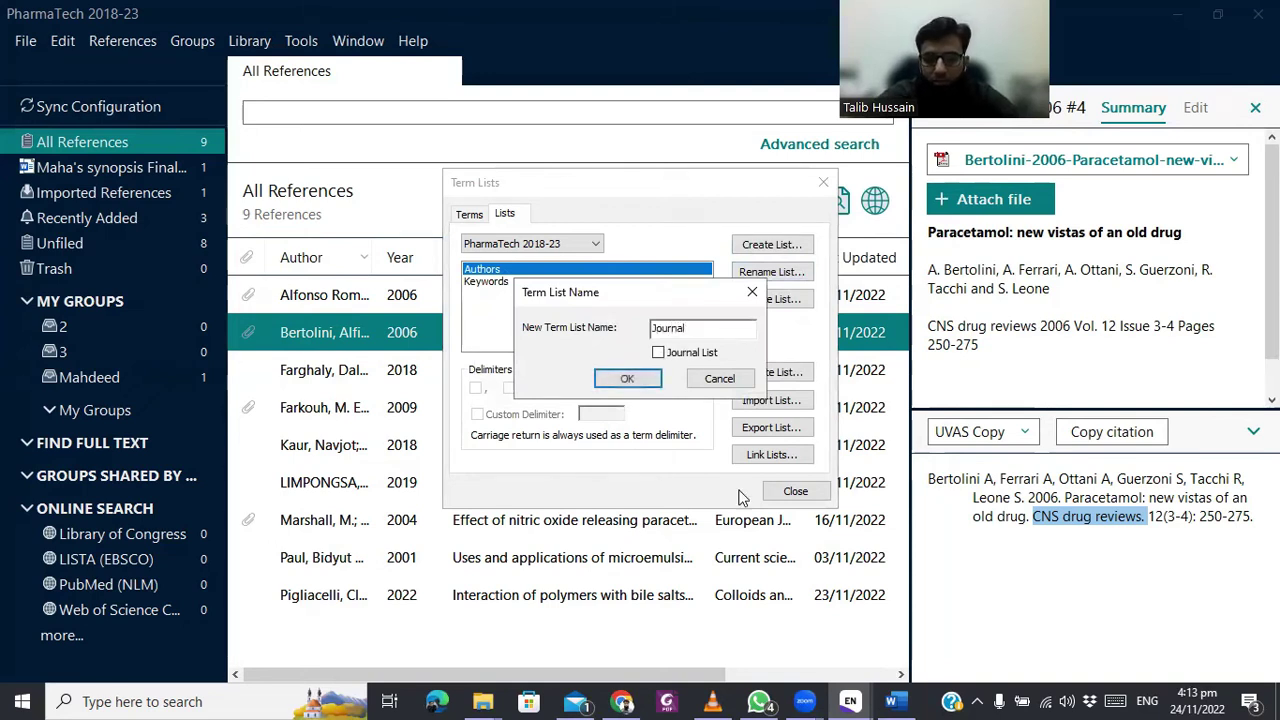
left_click(658, 352)
left_click(628, 381)
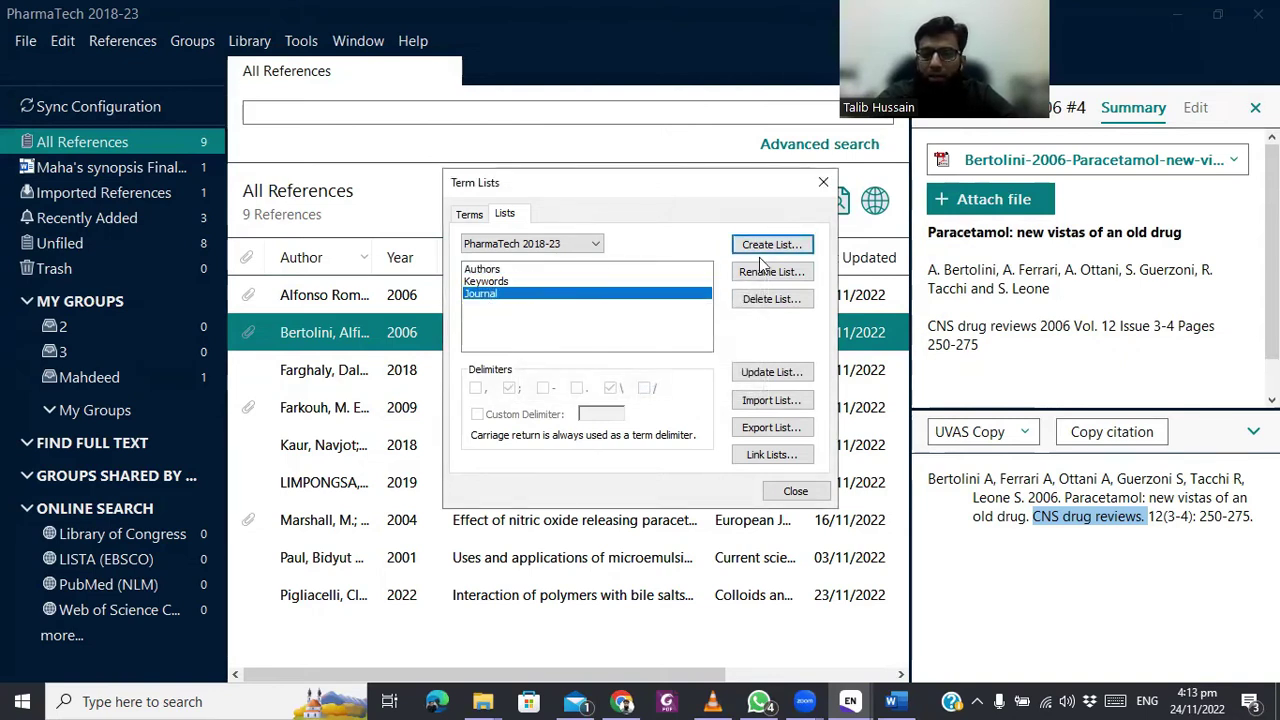
left_click(471, 214)
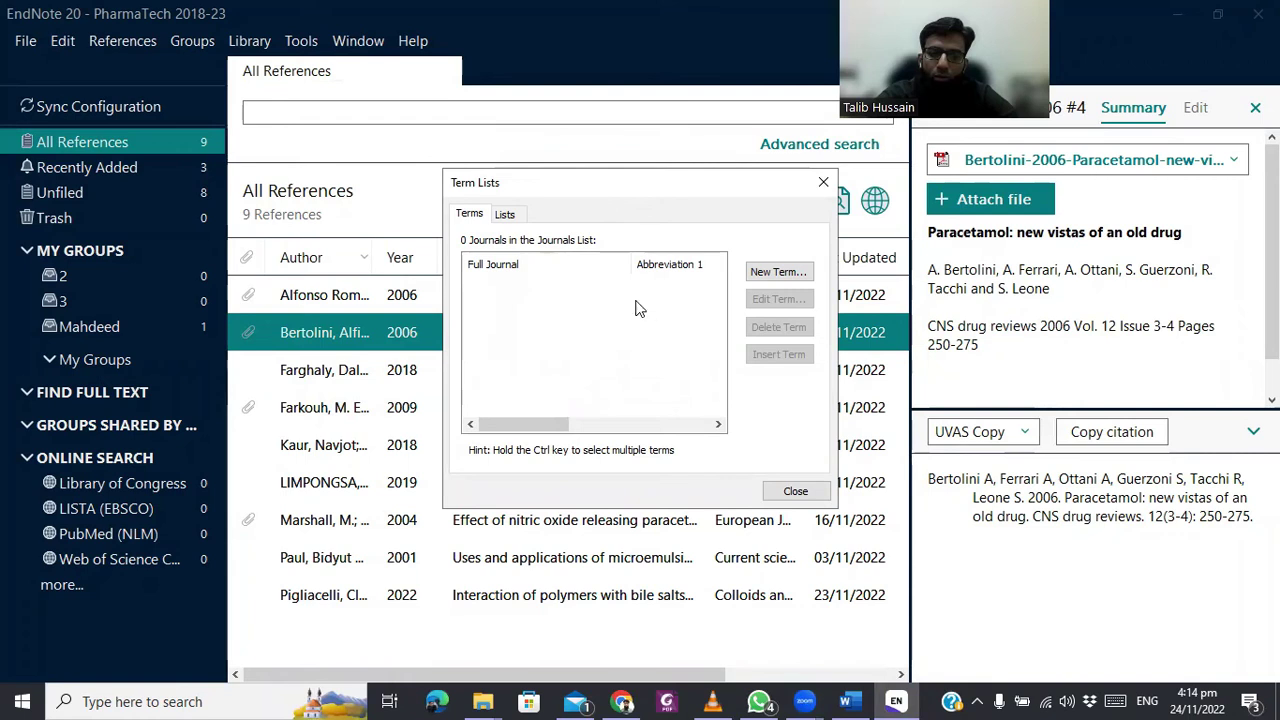
Import the Medical terms file into the Journal term list
left_click(505, 215)
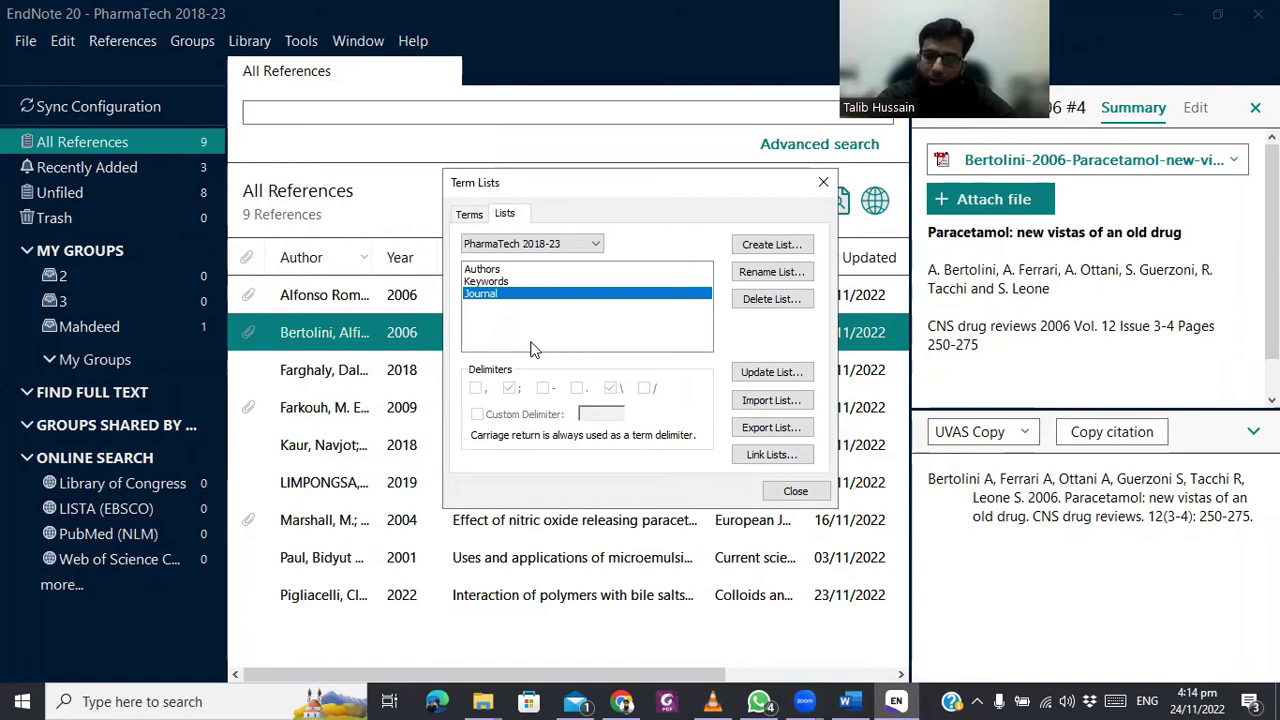
left_click(773, 404)
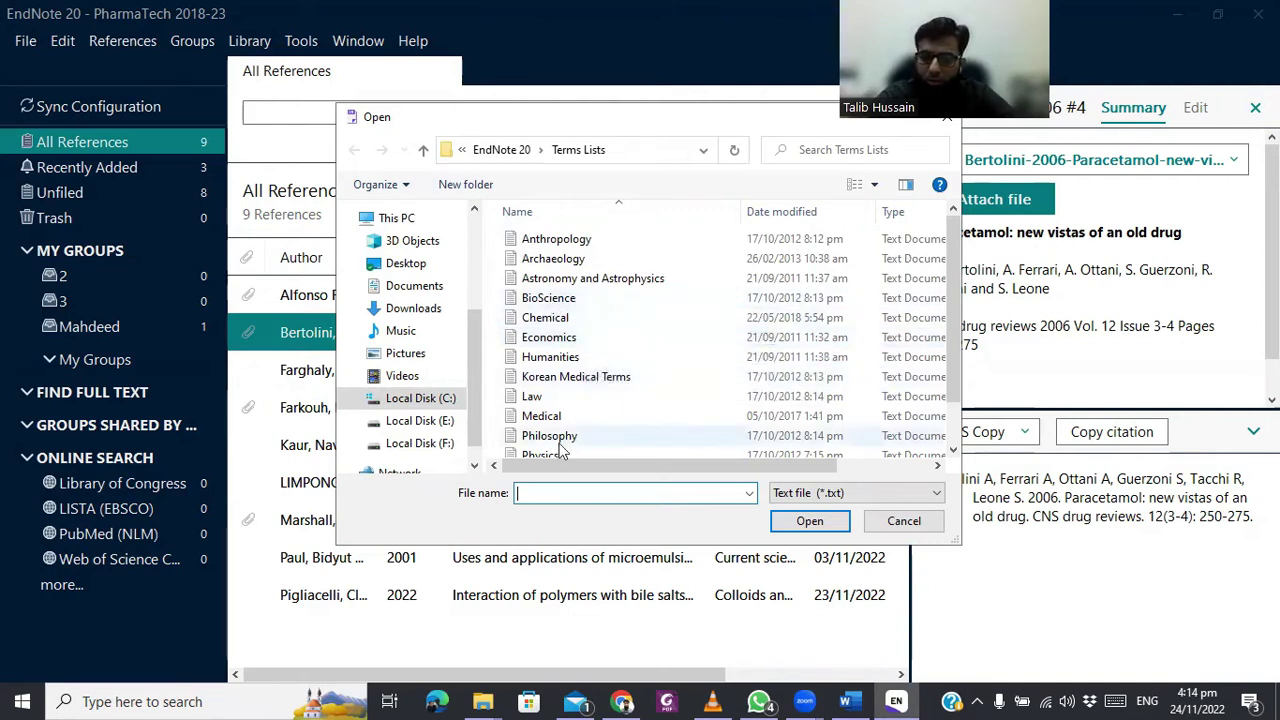
left_click(541, 416)
left_click(808, 521)
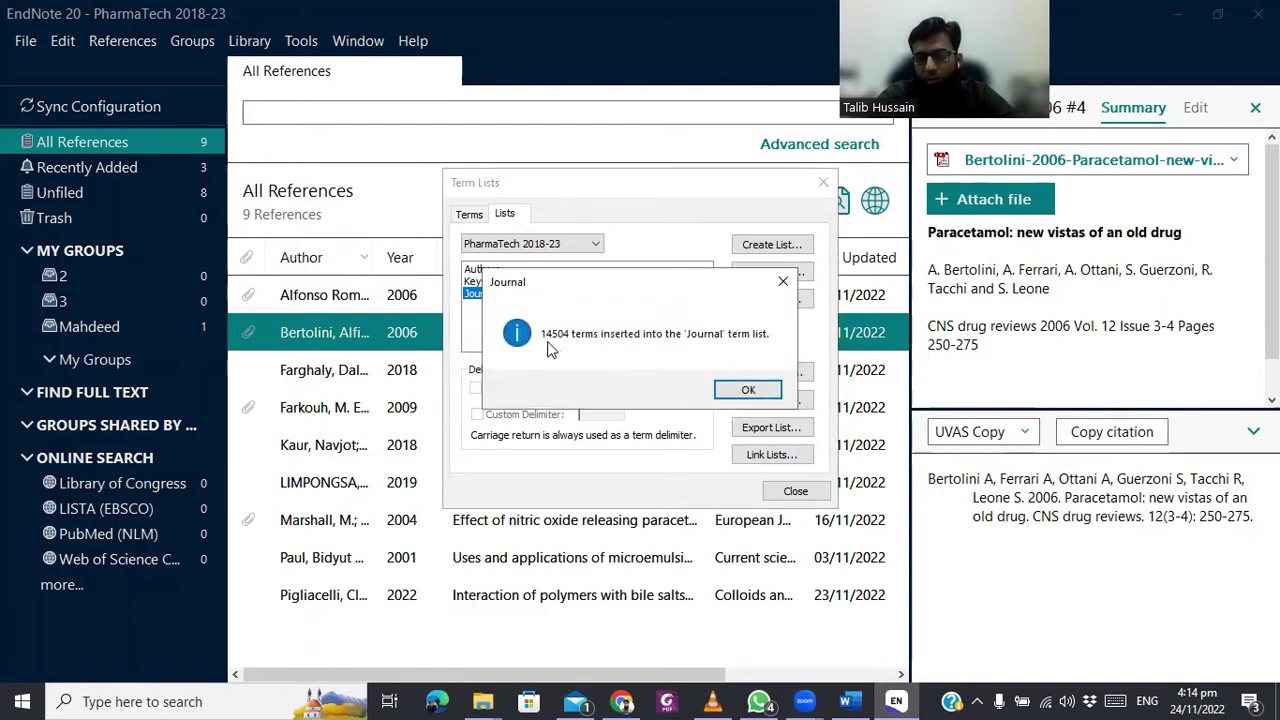
left_click(745, 390)
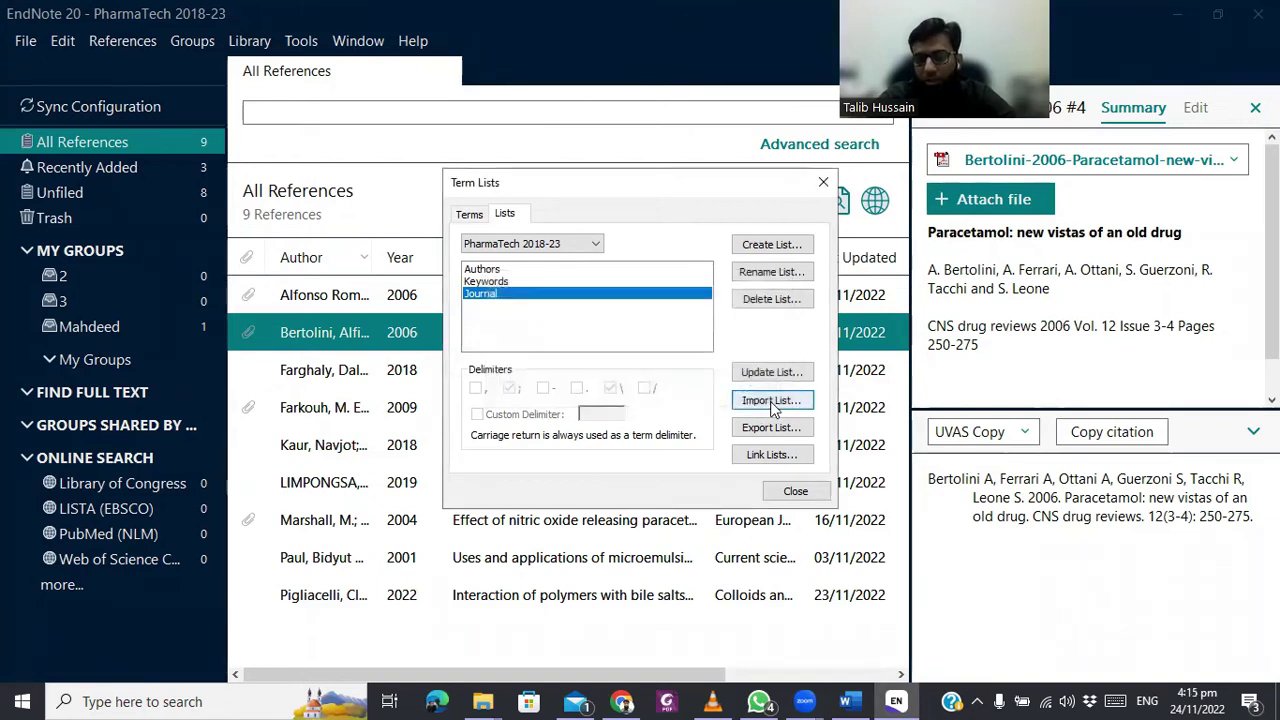
Import the BioScience terms file into the Journal term list
left_click(772, 402)
left_click(552, 298)
left_click(810, 518)
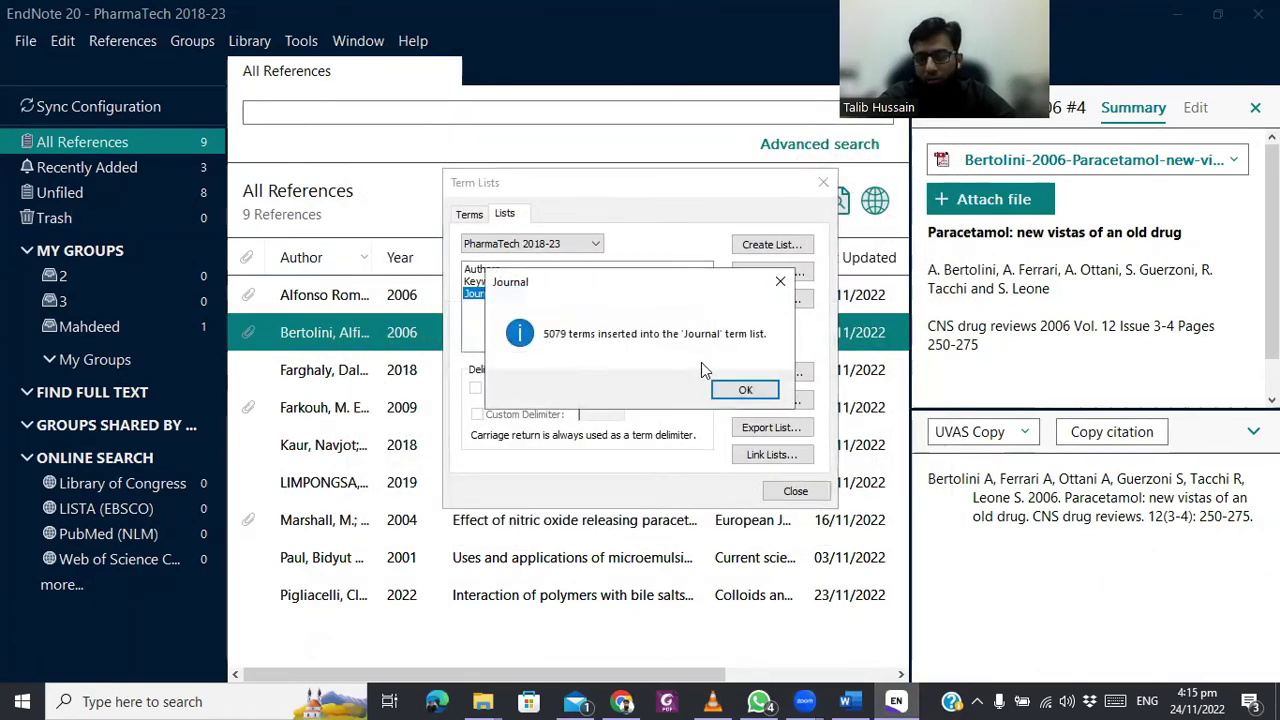
left_click(745, 390)
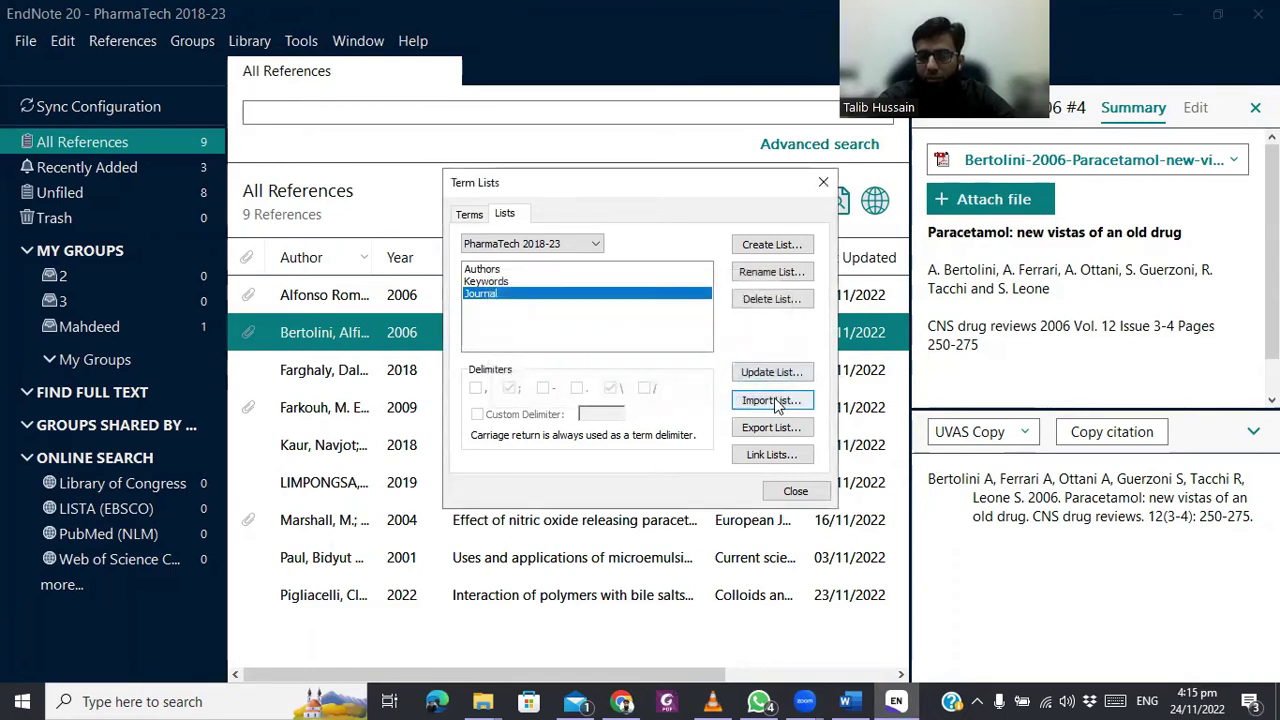
Import the Chemical terms file into the Journal term list
left_click(772, 400)
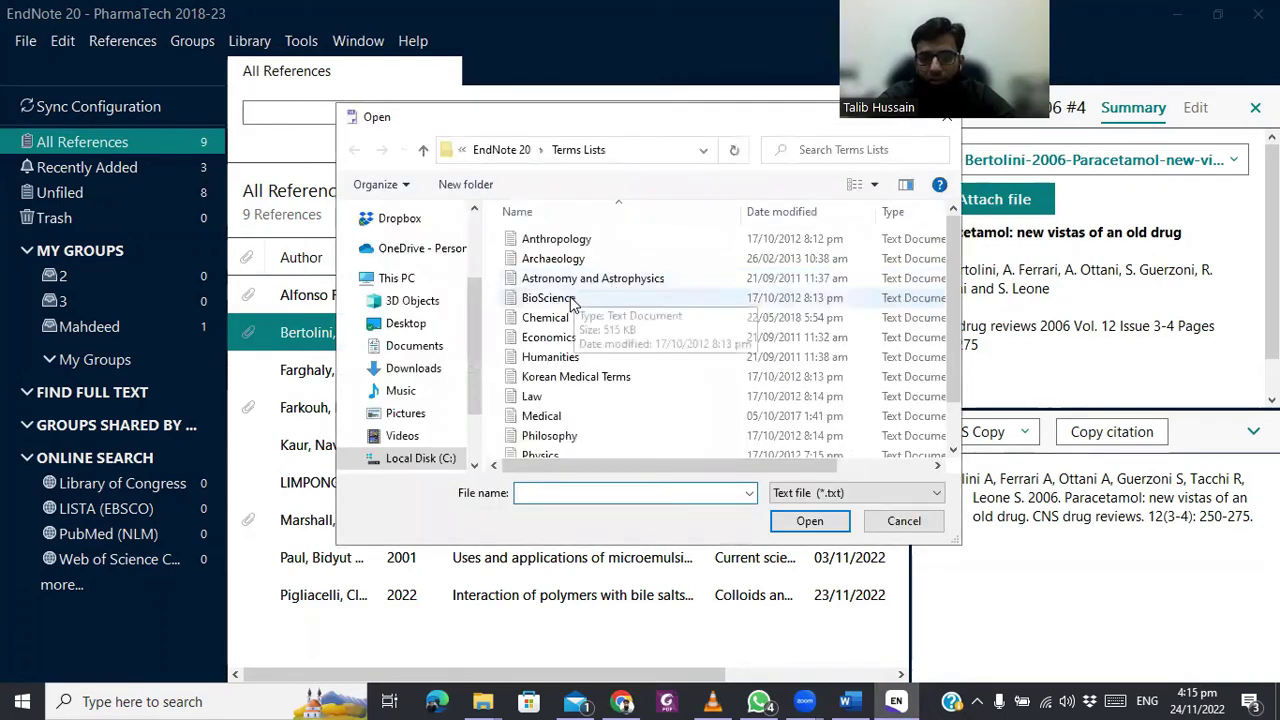
left_click(567, 318)
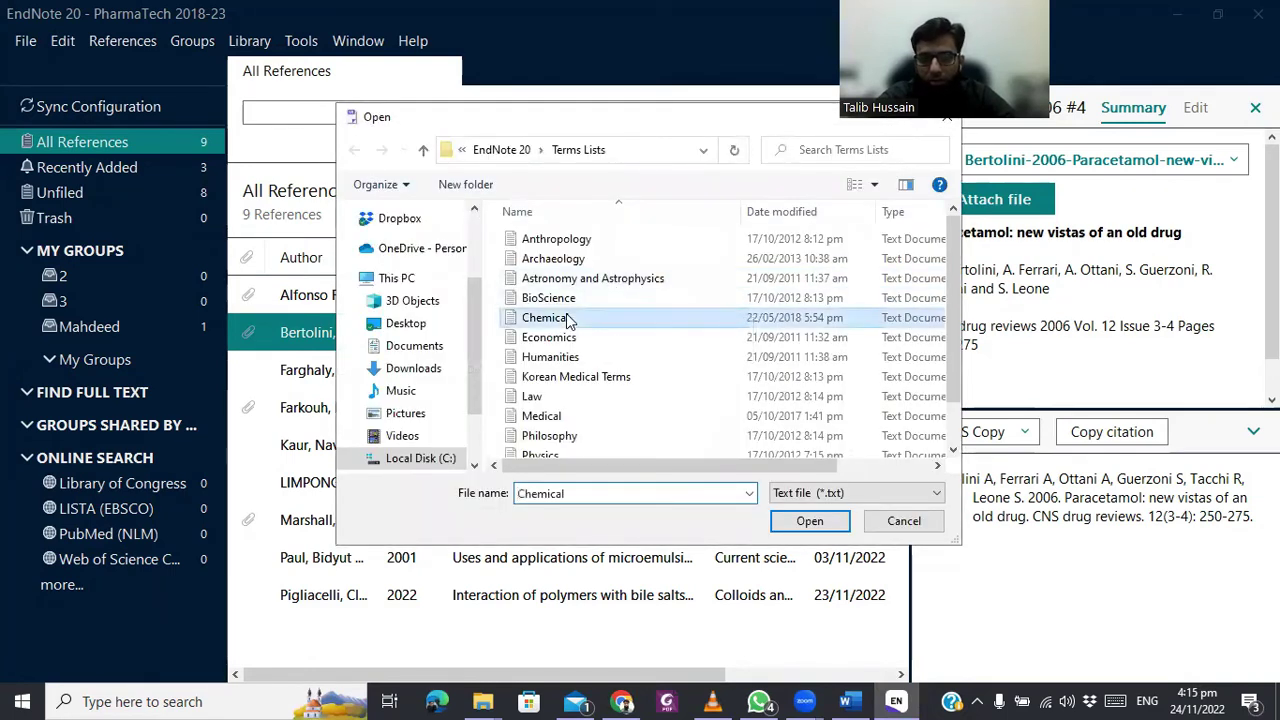
left_click(810, 524)
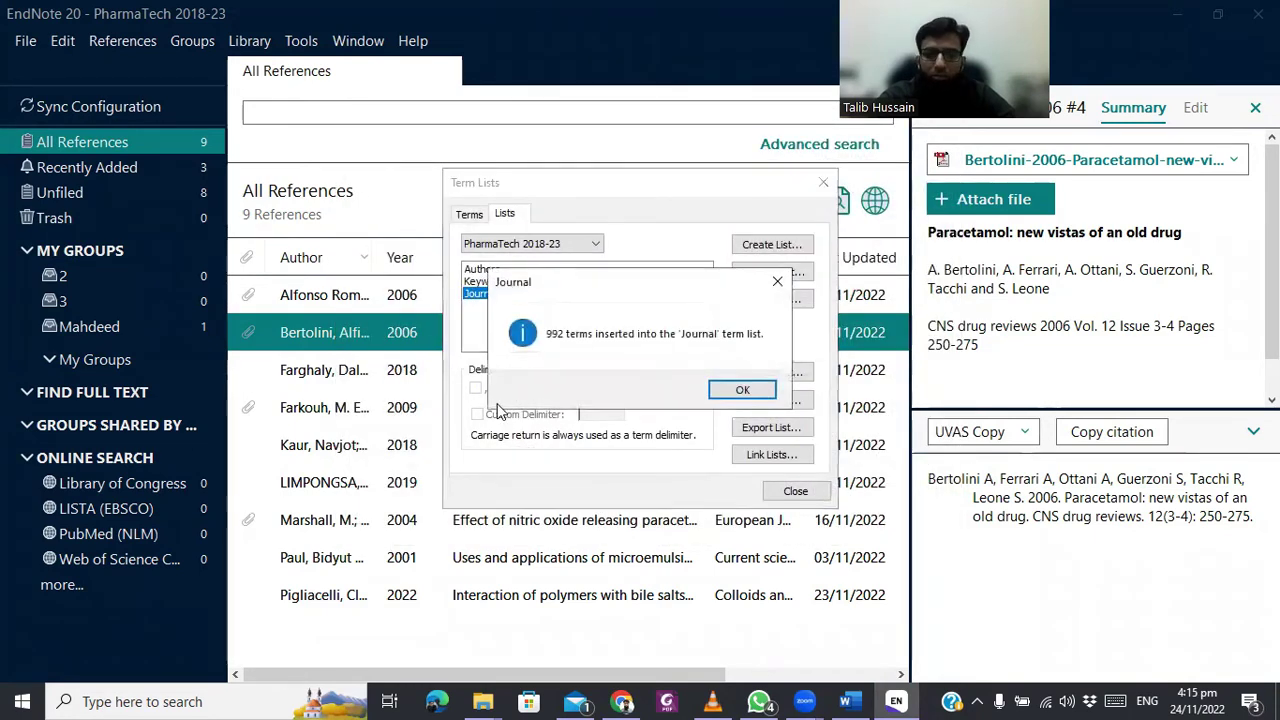
left_click(740, 390)
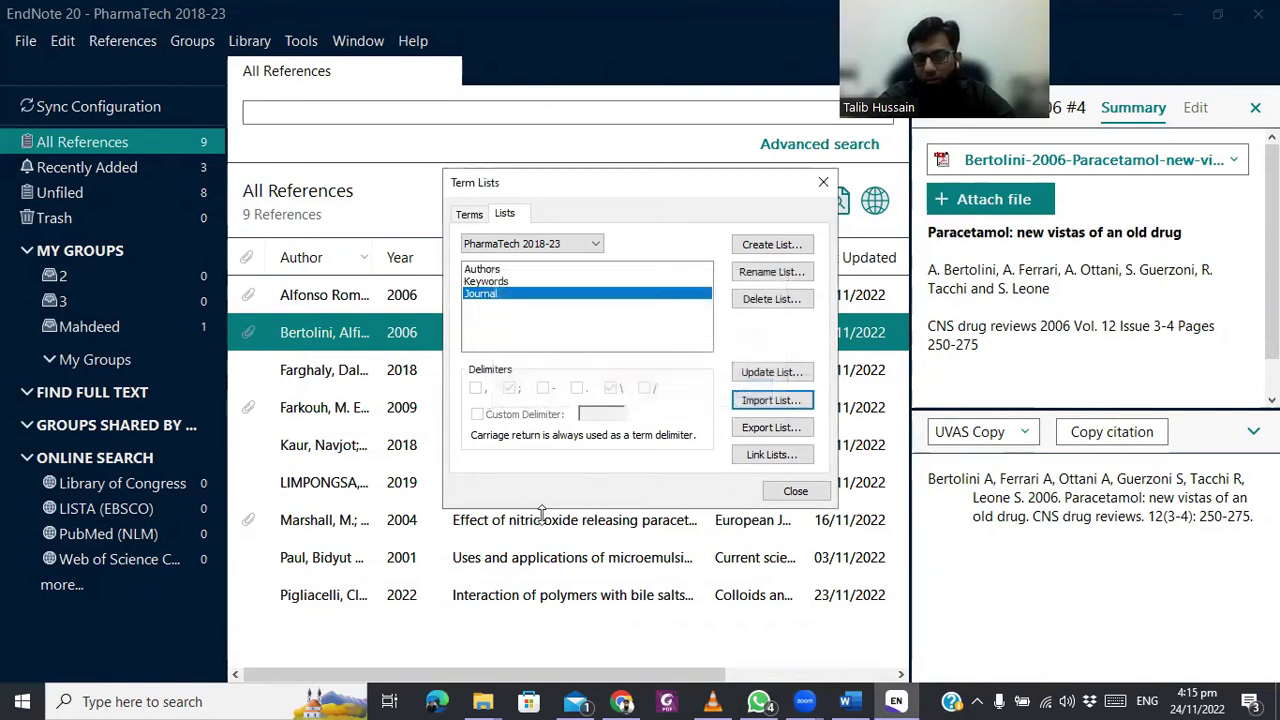
Review the imported journal names and abbreviations, and close the term lists
left_click(471, 216)
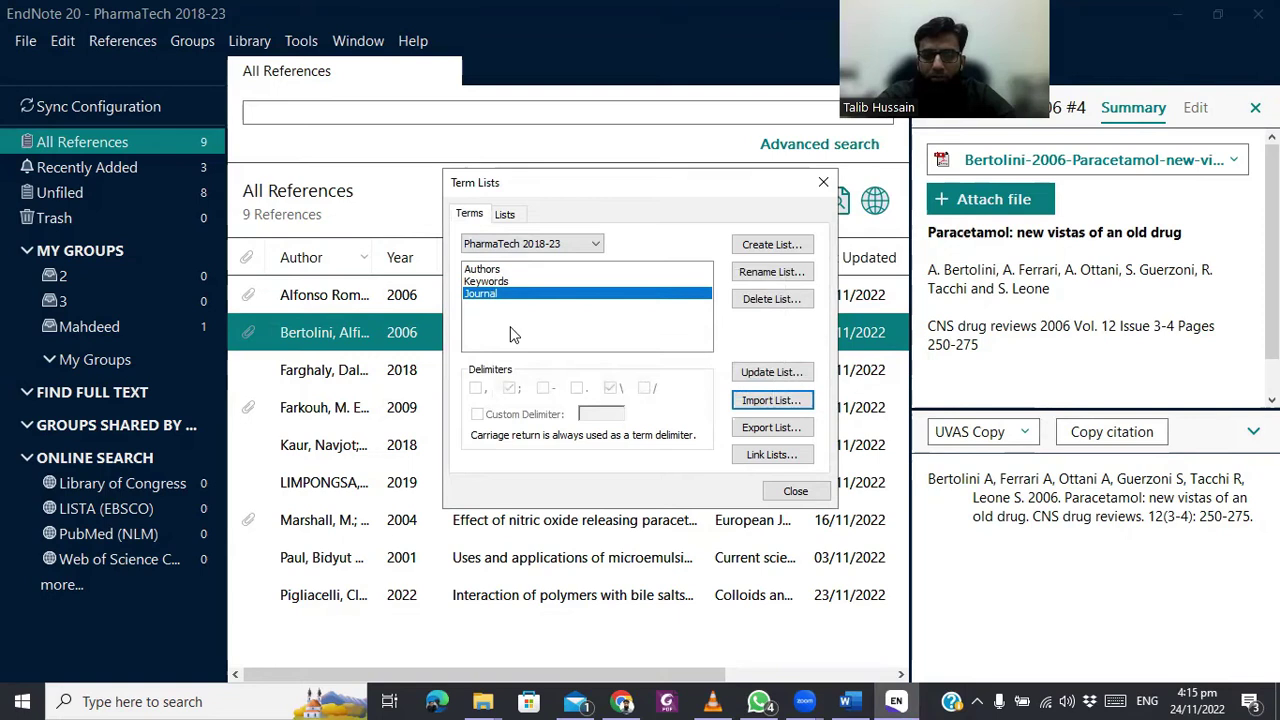
double_click(513, 334)
mouse_move(510, 424)
left_mouse_down()
mouse_move(655, 424)
mouse_move(500, 428)
left_mouse_up()
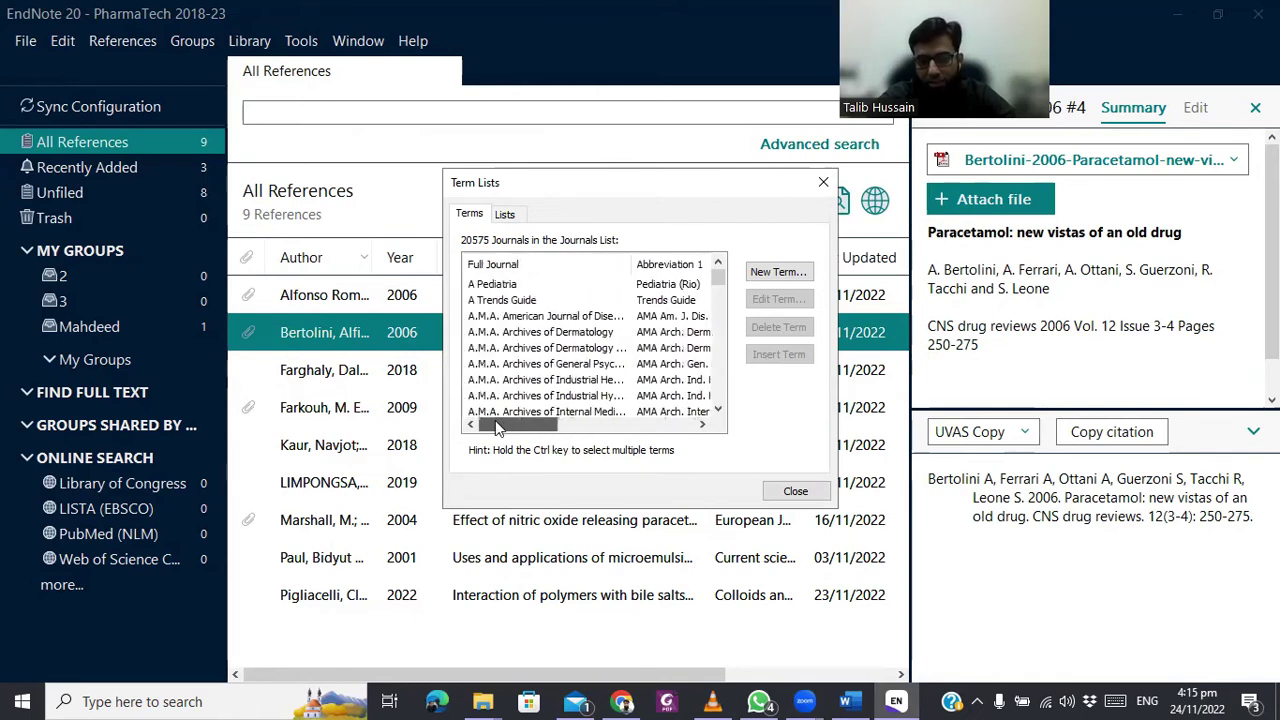
left_click(800, 490)
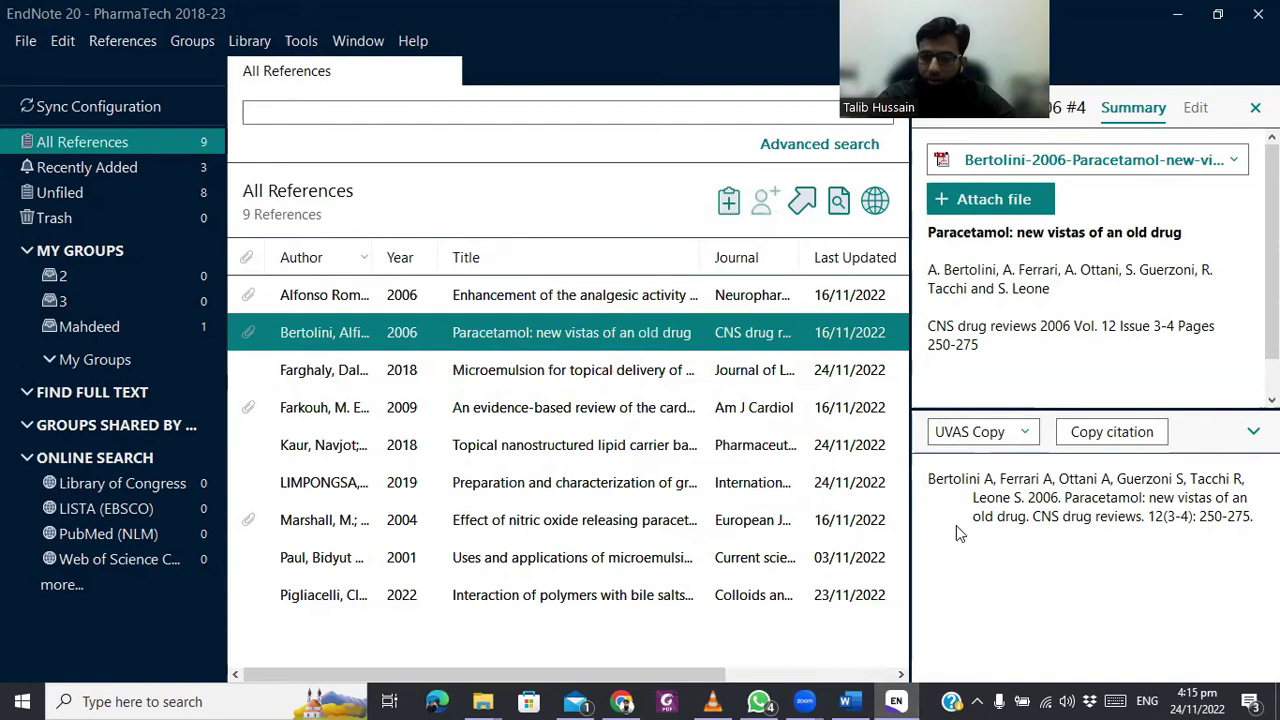
Check the citation previews of the first three references, and highlight the journal name "J Liposome Res." in the fenoprofen microemulsion citation
left_click(615, 292)
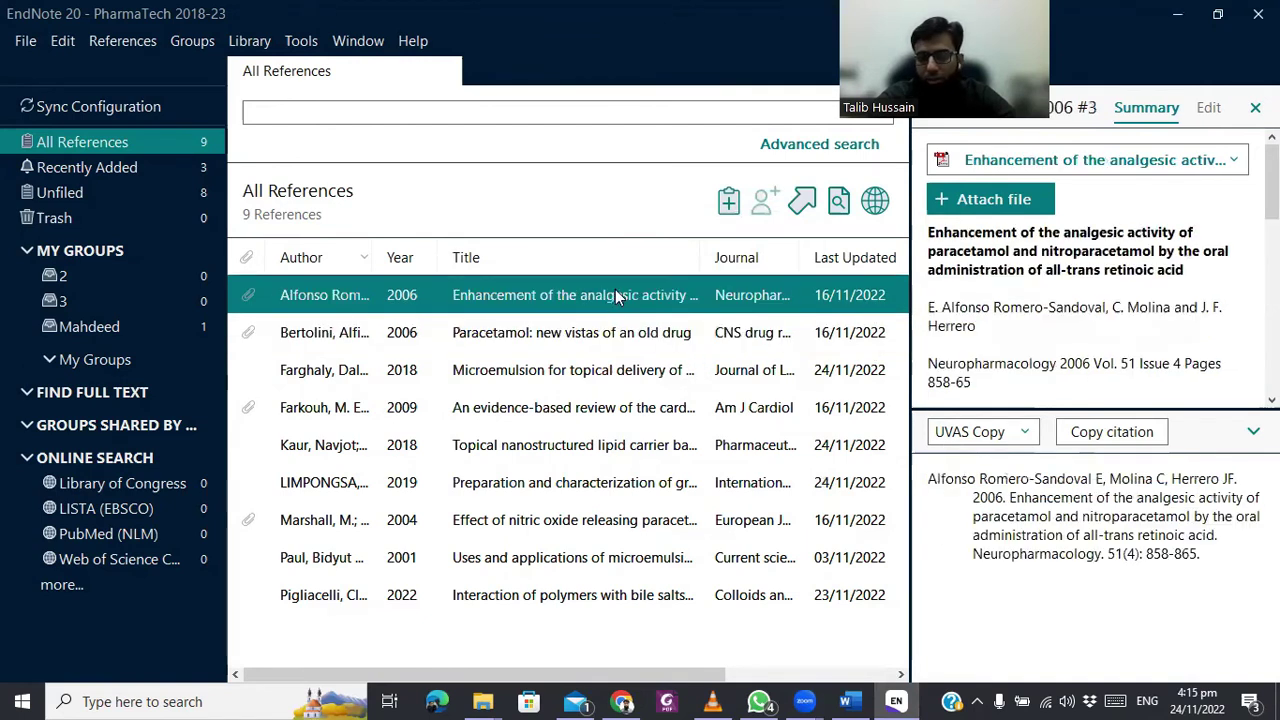
left_click(617, 324)
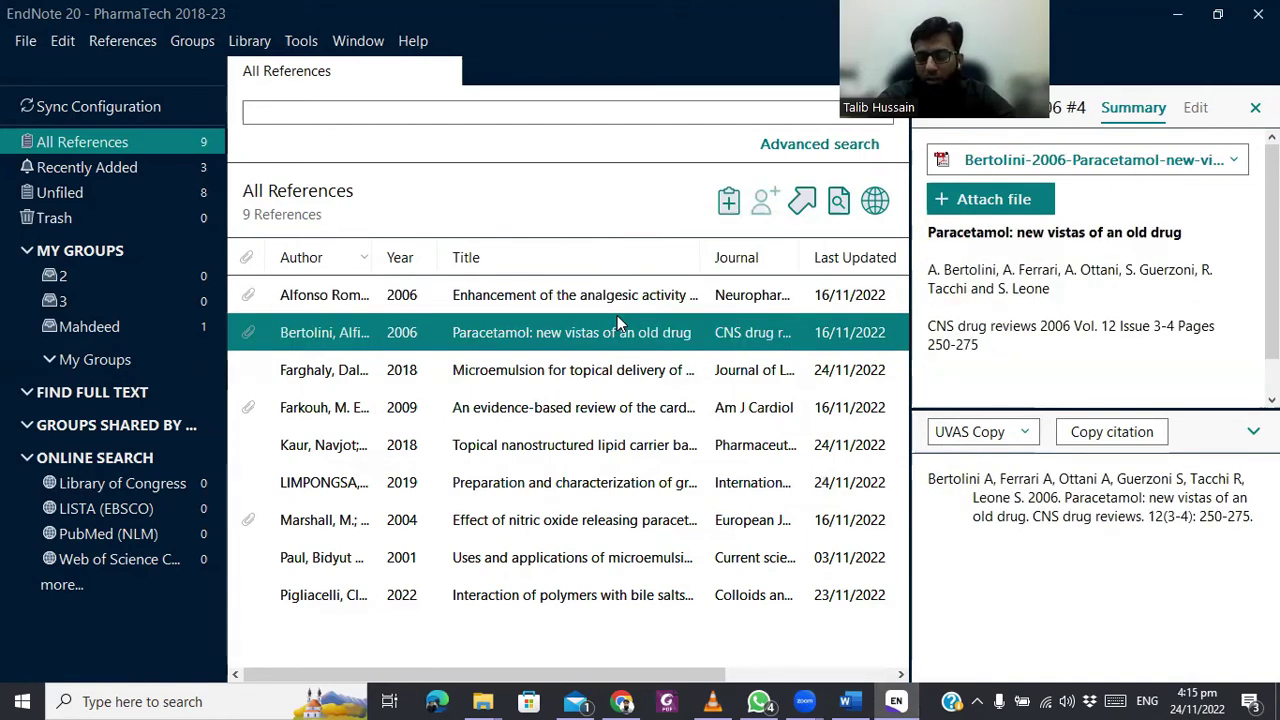
key("Down")
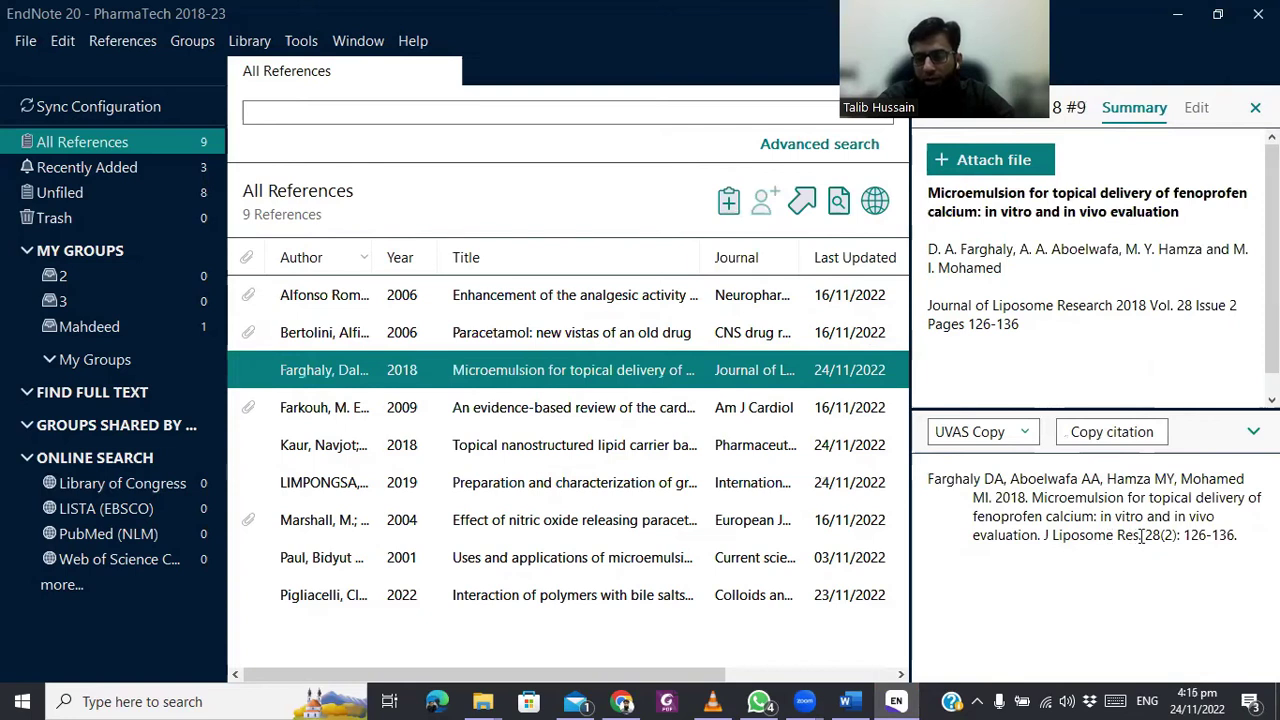
left_click_drag(1141, 535, 1041, 539)
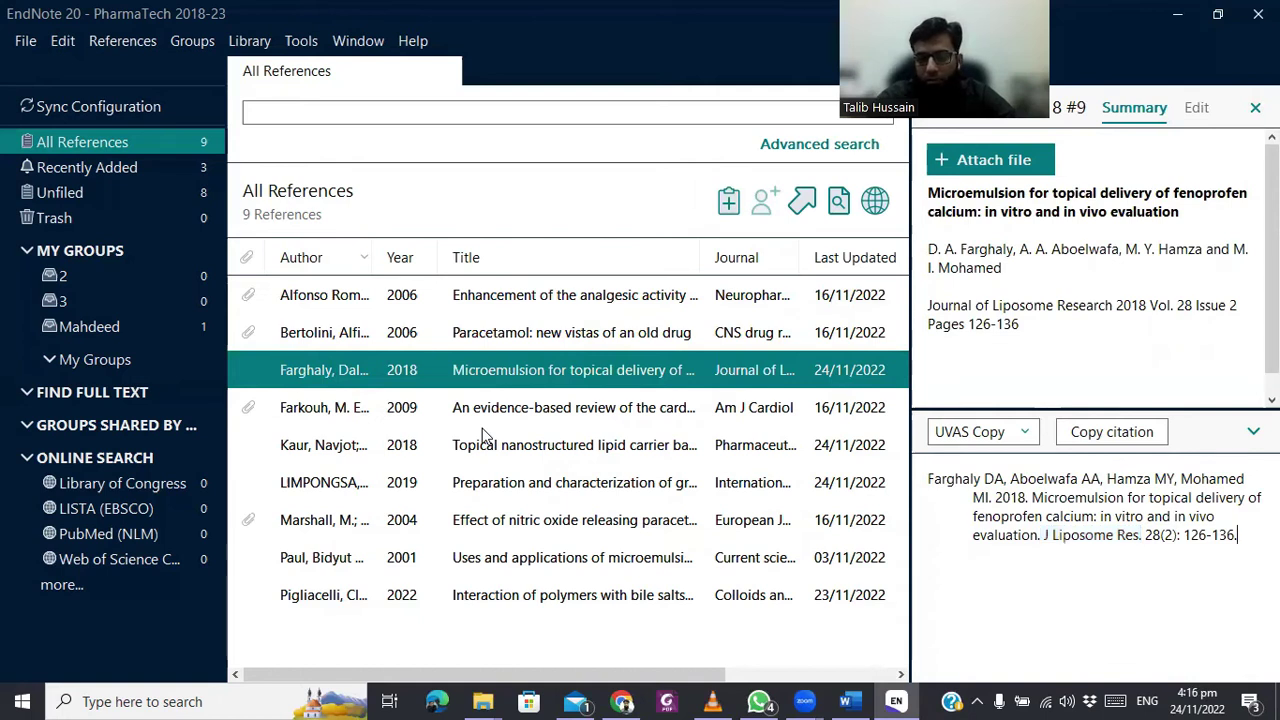
Check the citation previews of the next four references, and highlight "Eur J Pharmacol" in the 2004 nitric oxide releasing paracetamol citation
left_click(612, 412)
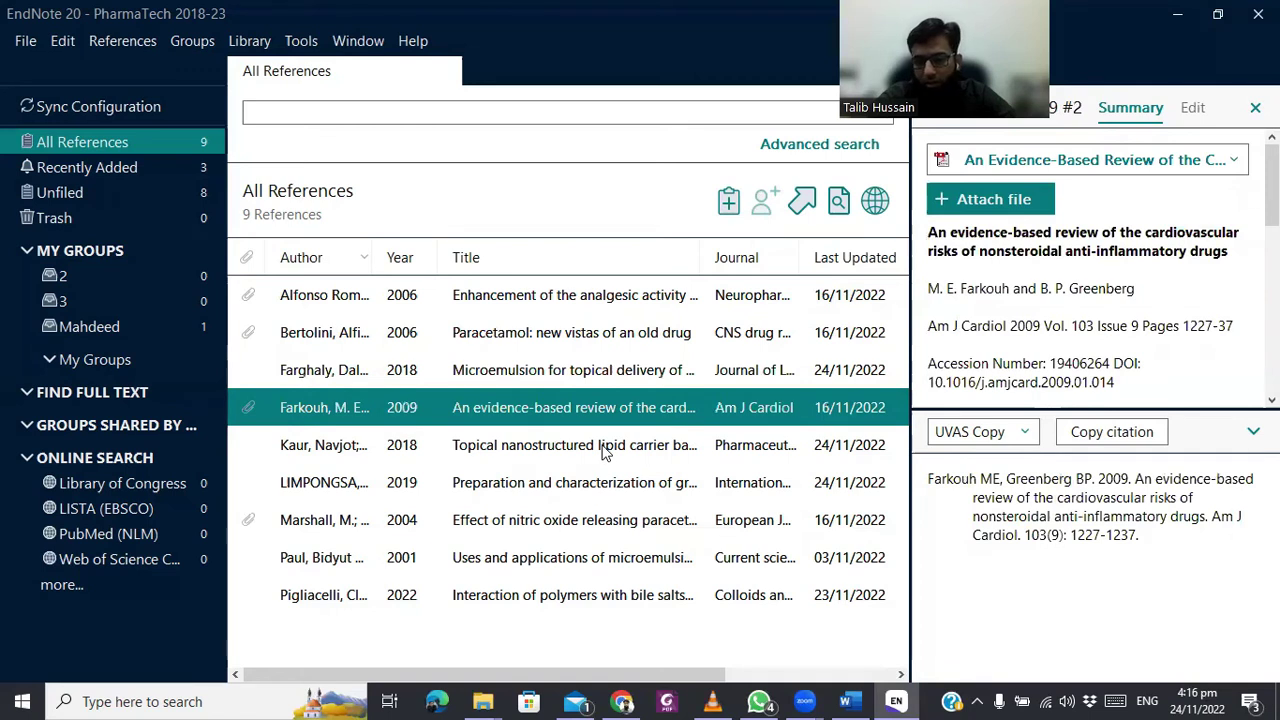
left_click(604, 453)
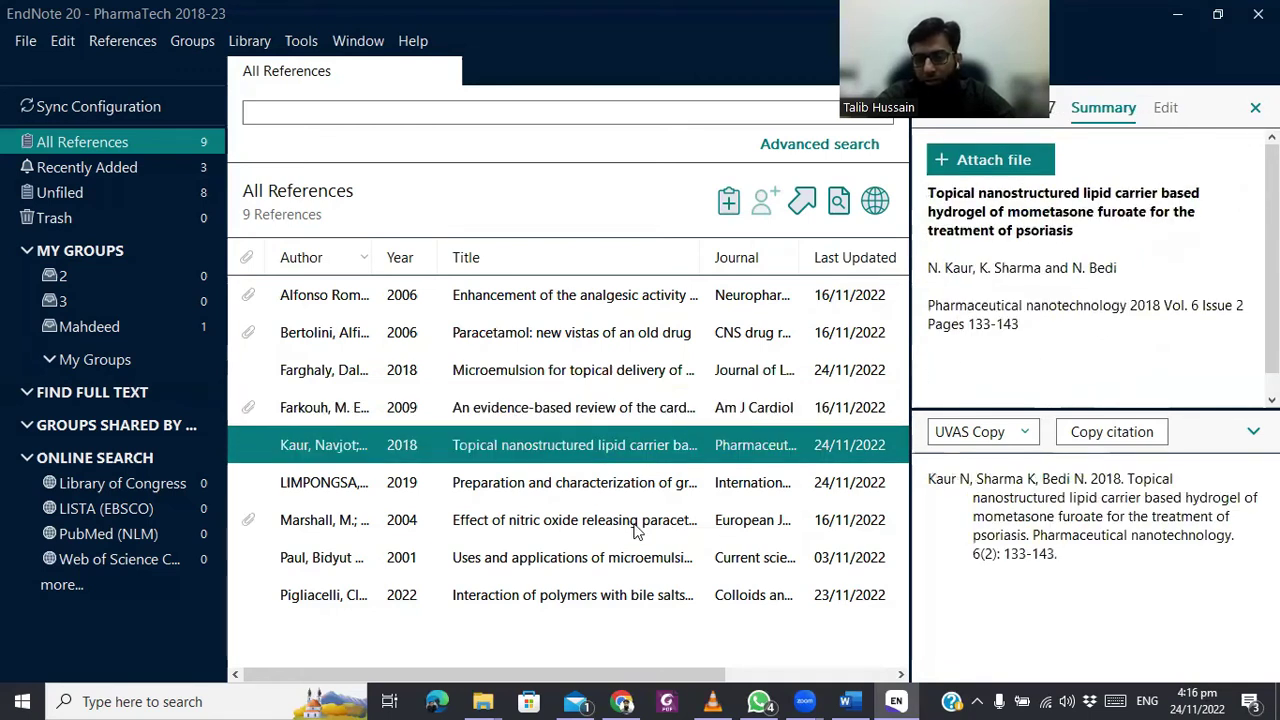
key("Down")
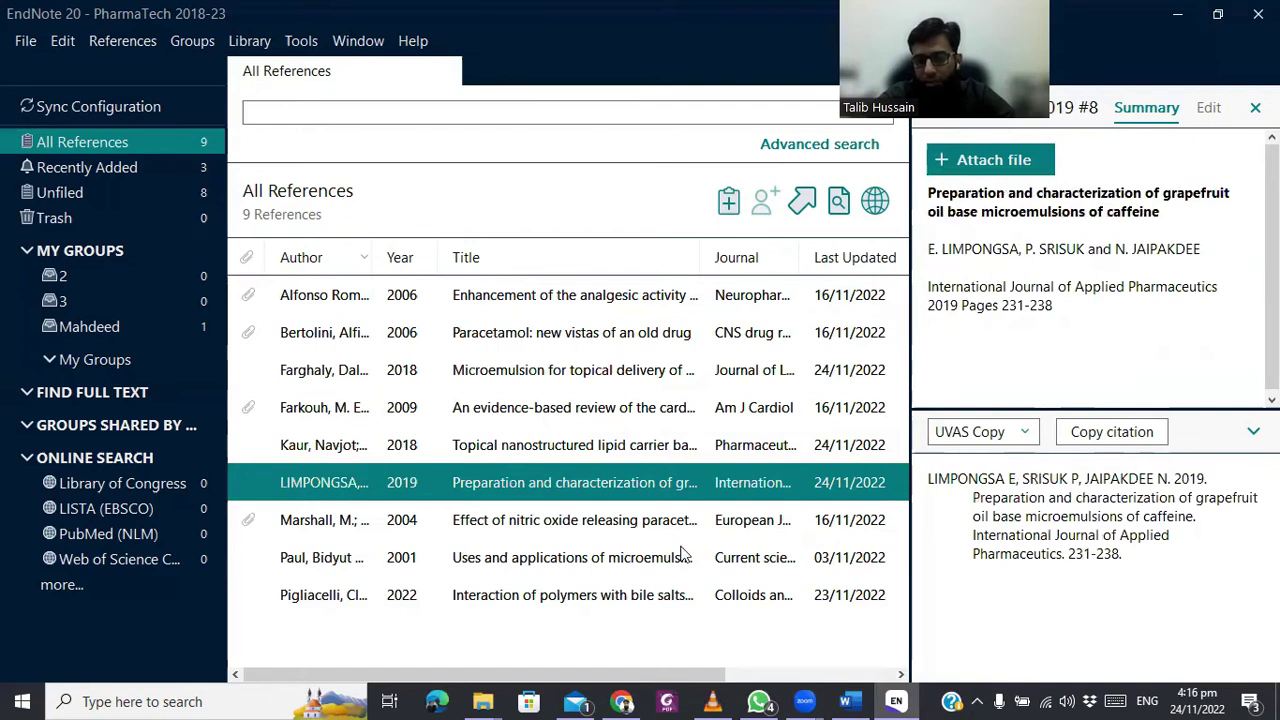
key("Down")
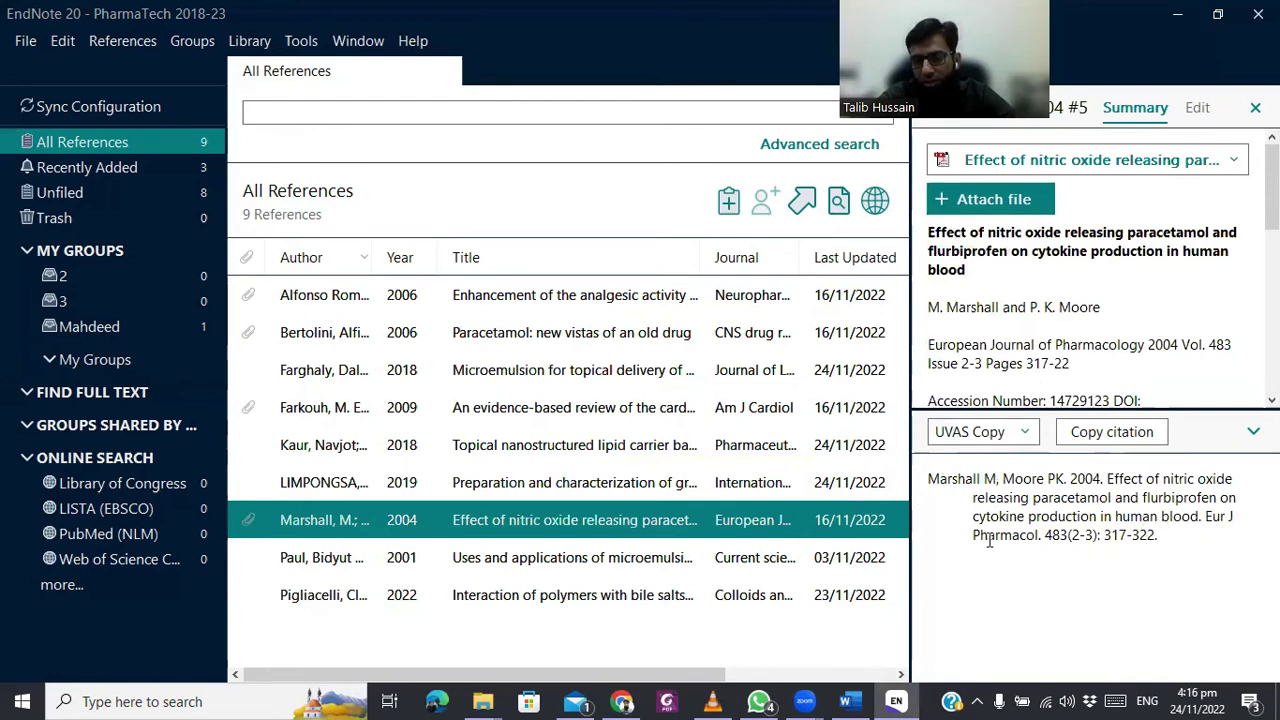
left_click_drag(1204, 516, 1042, 534)
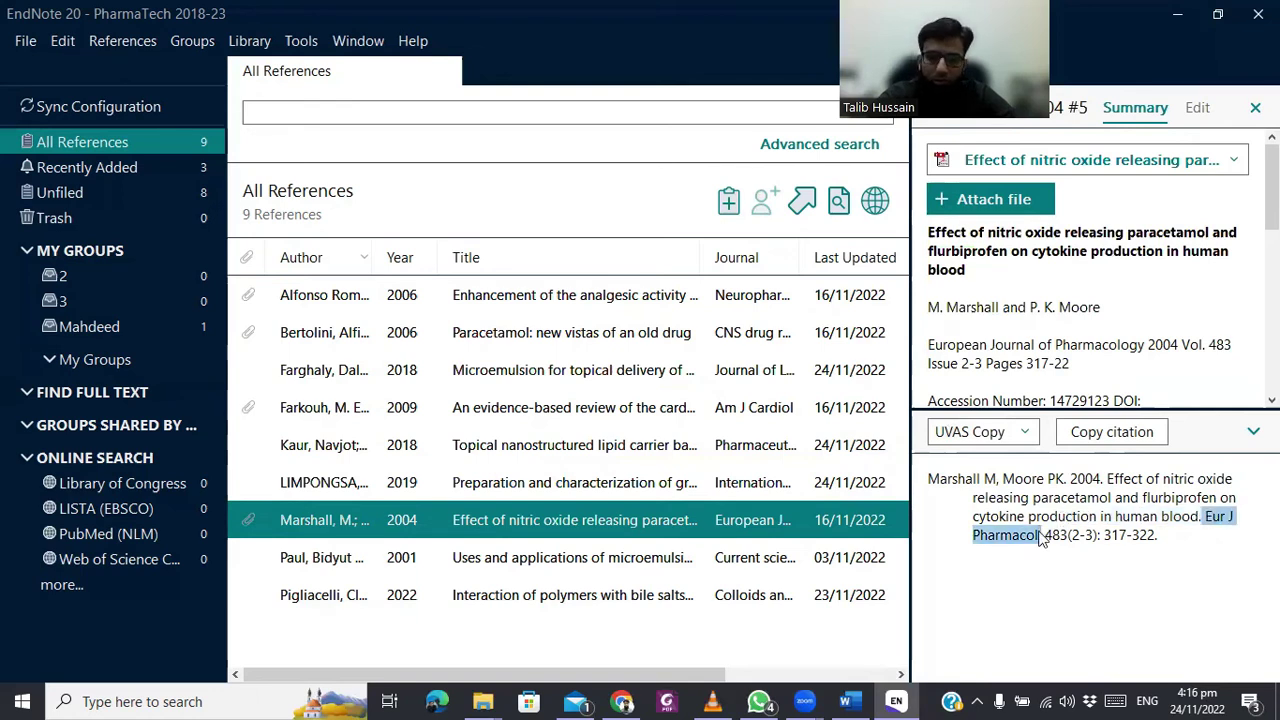
Check the citation previews of the last two references, and highlight "Colloids Surf B Biointerfaces" in the 2022 polymers with bile salts citation
left_click(683, 566)
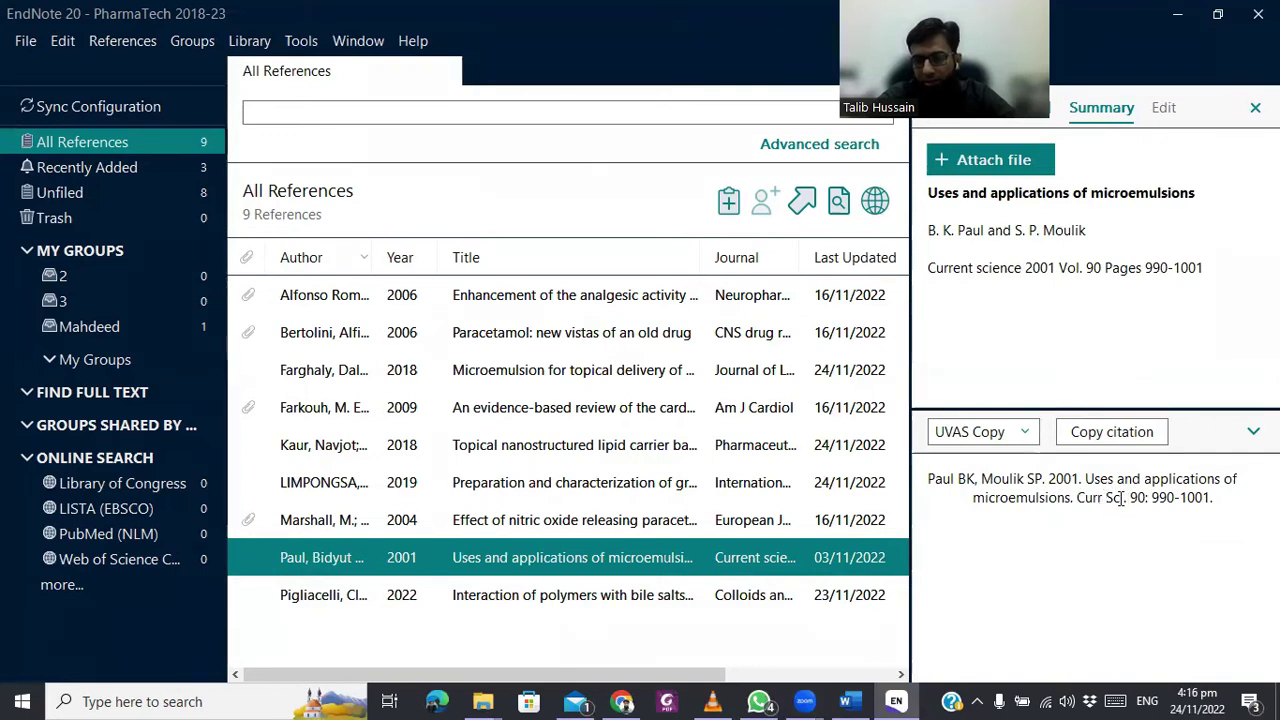
left_click(660, 598)
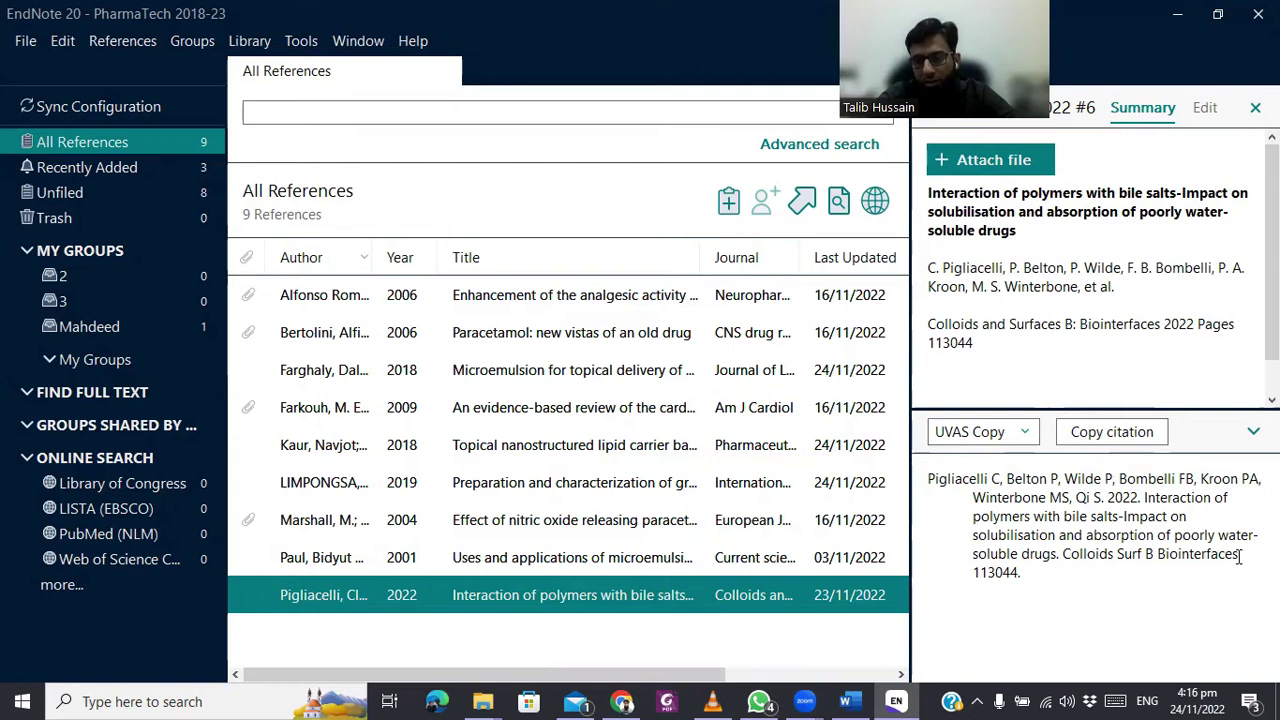
left_click_drag(1065, 555, 1242, 556)
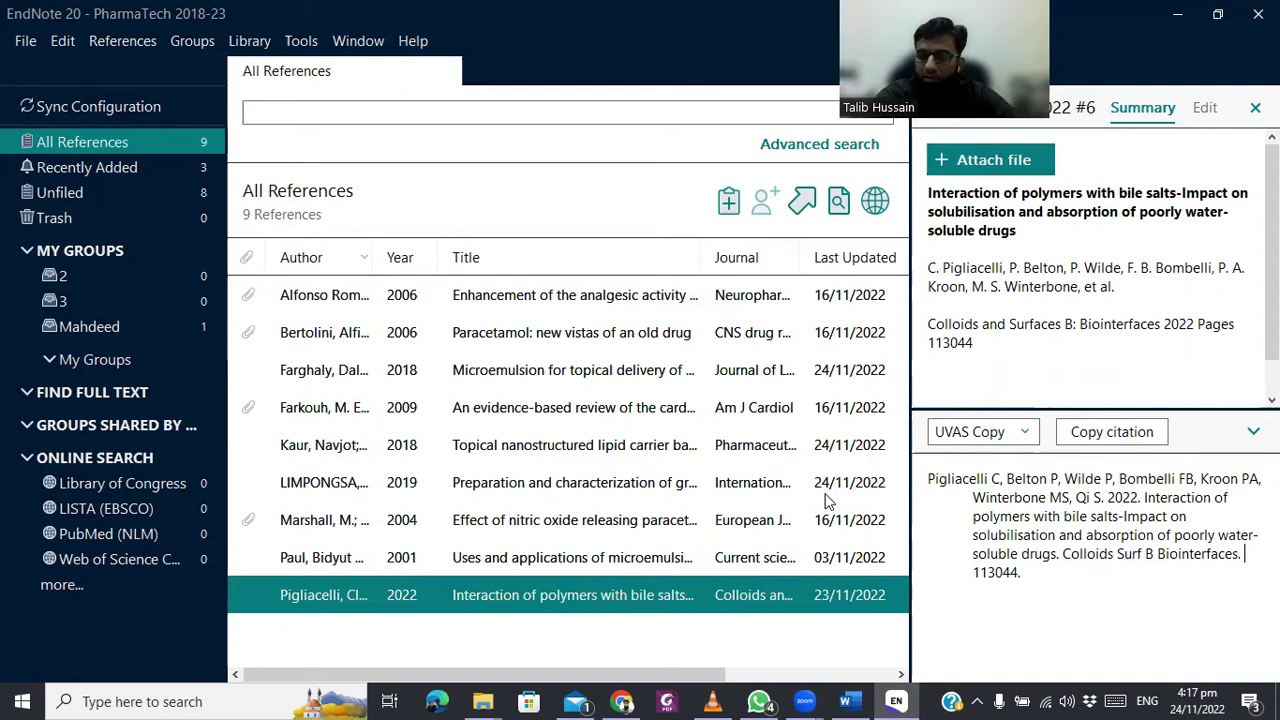
left_click(255, 42)
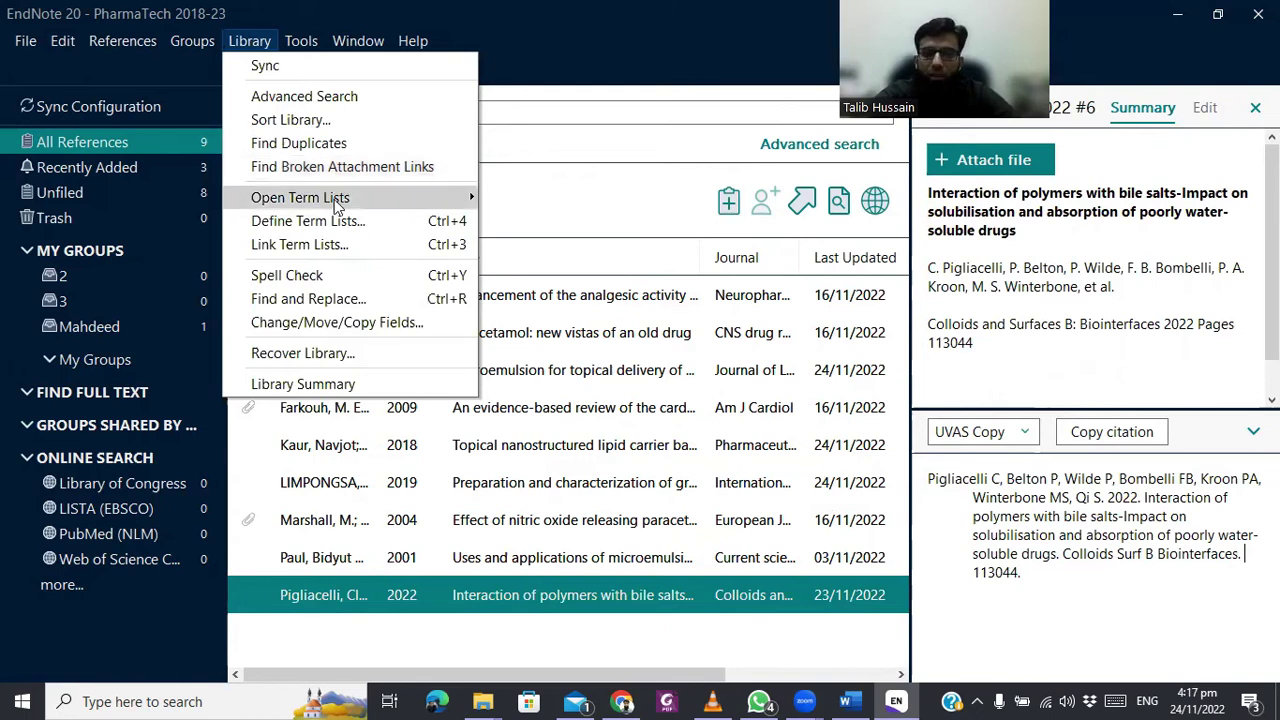
mouse_move(338, 200)
left_click(545, 245)
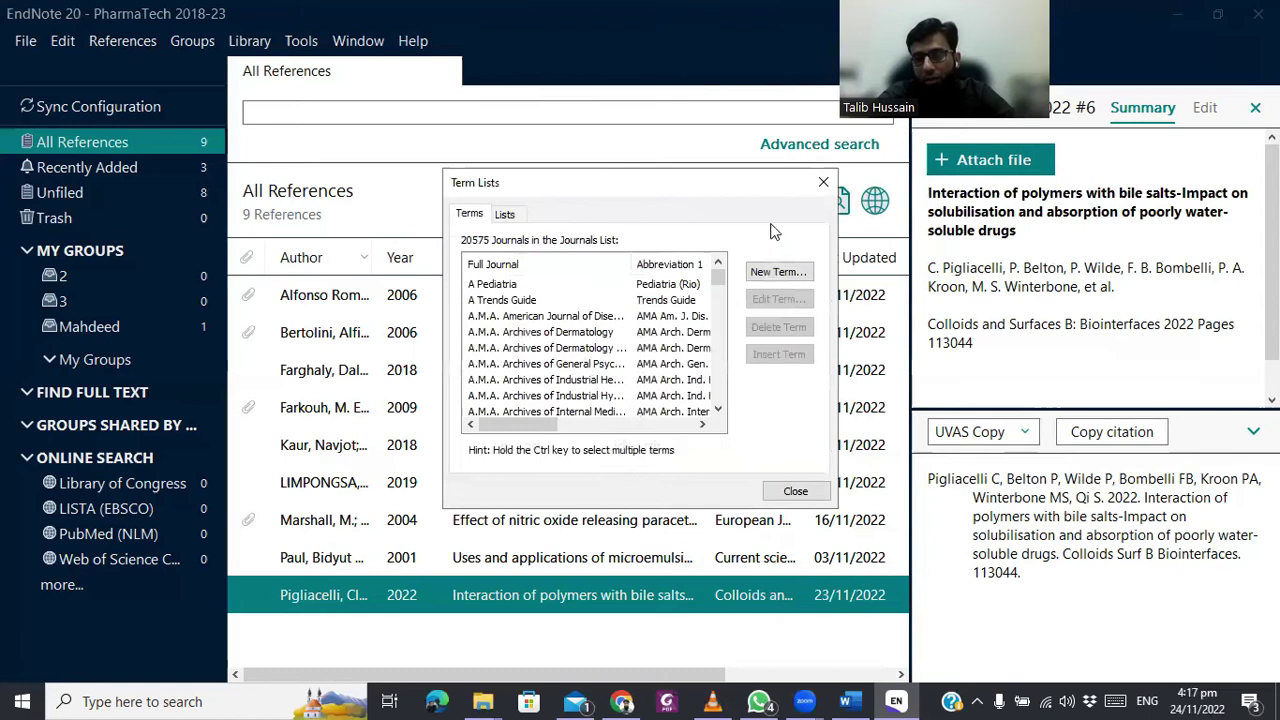
left_click(780, 272)
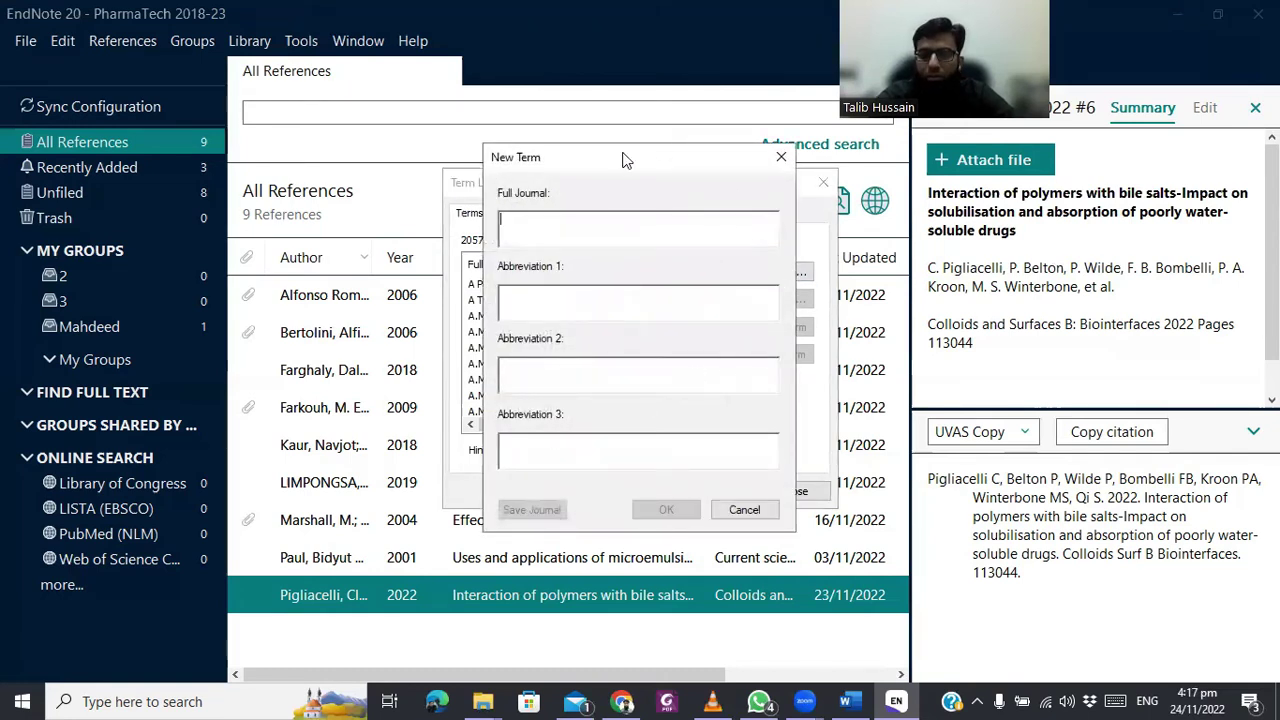
left_click(781, 157)
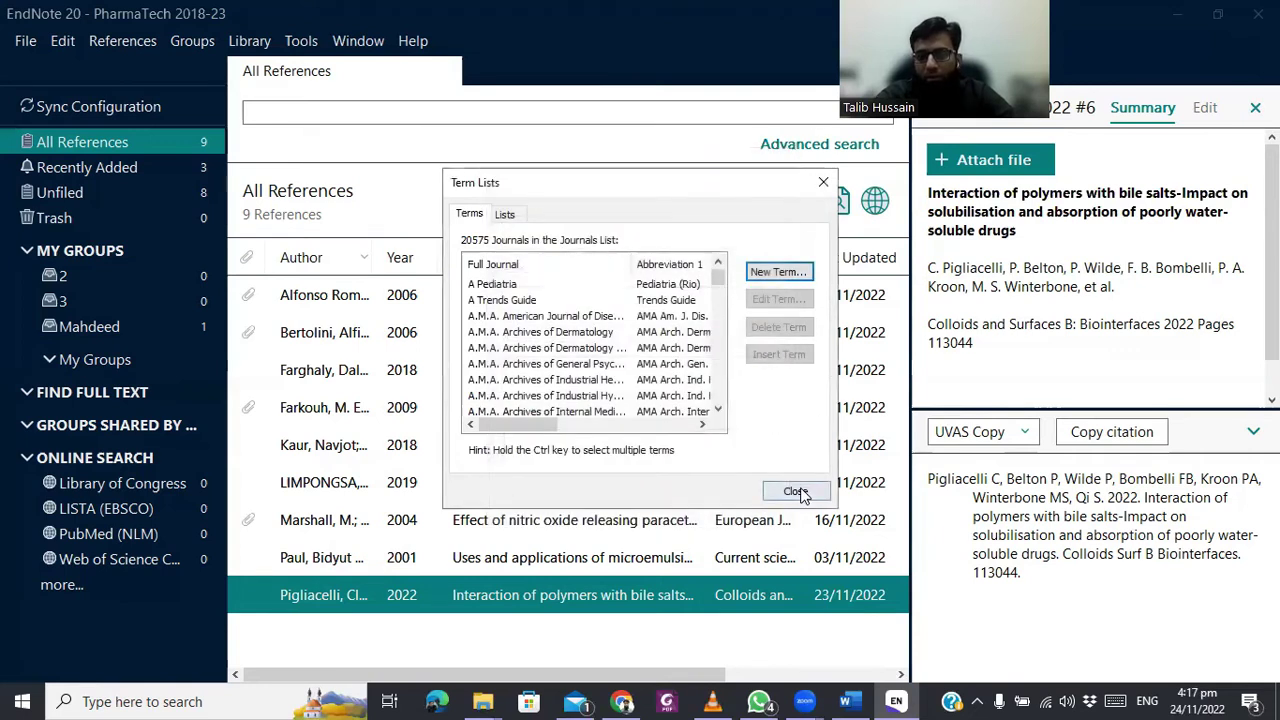
left_click(798, 491)
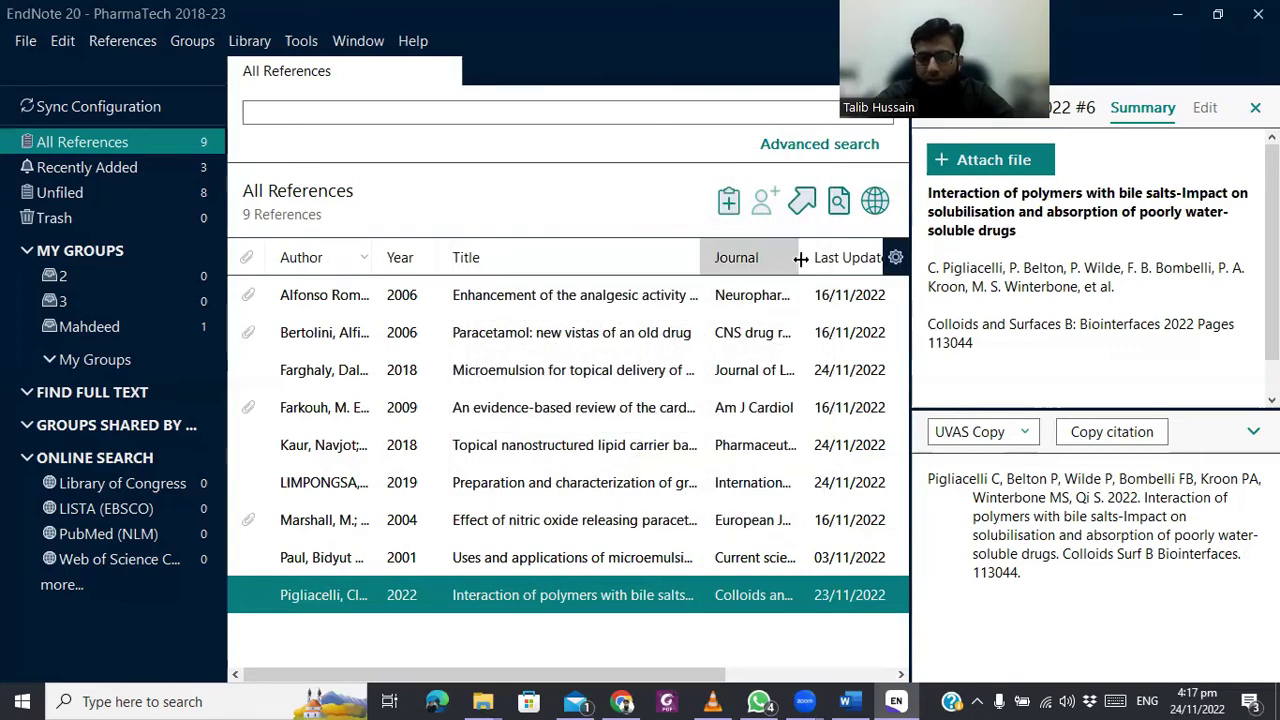
Copy the journal name "Neuropharmacology" from the summary of the 2006 analgesic activity reference
left_click(613, 297)
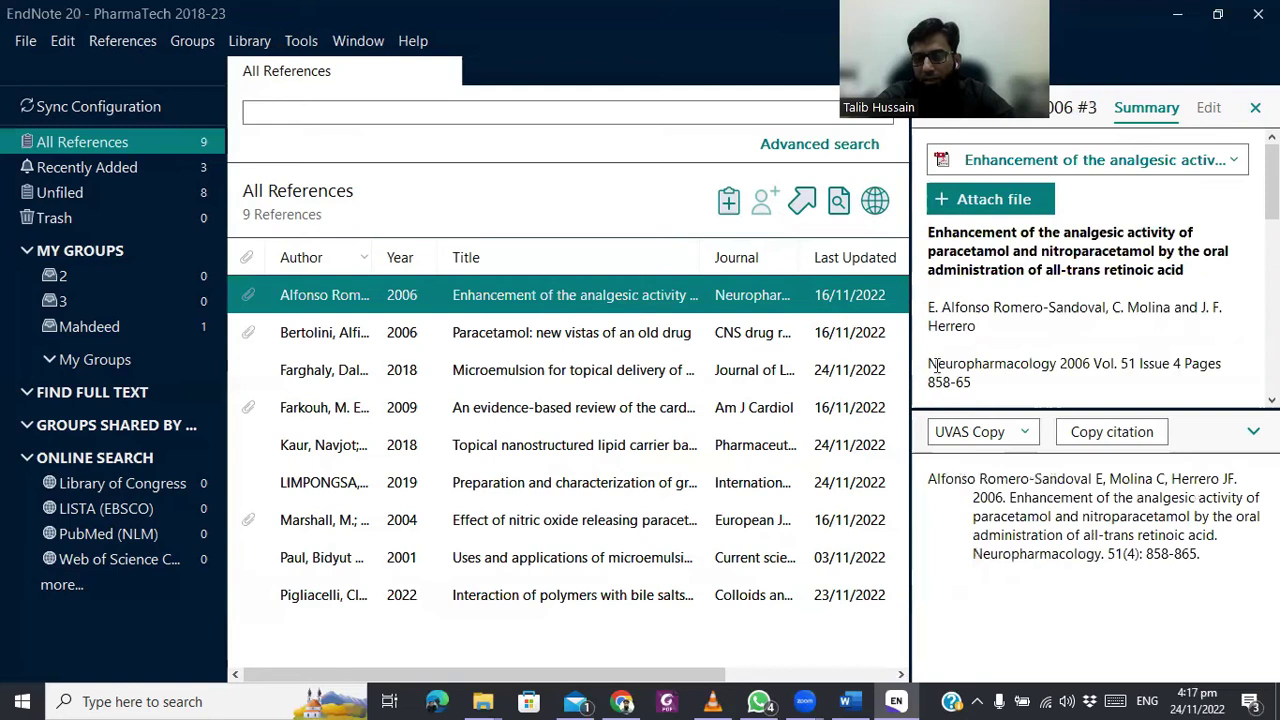
left_click_drag(928, 363, 1058, 363)
key("ctrl+c")
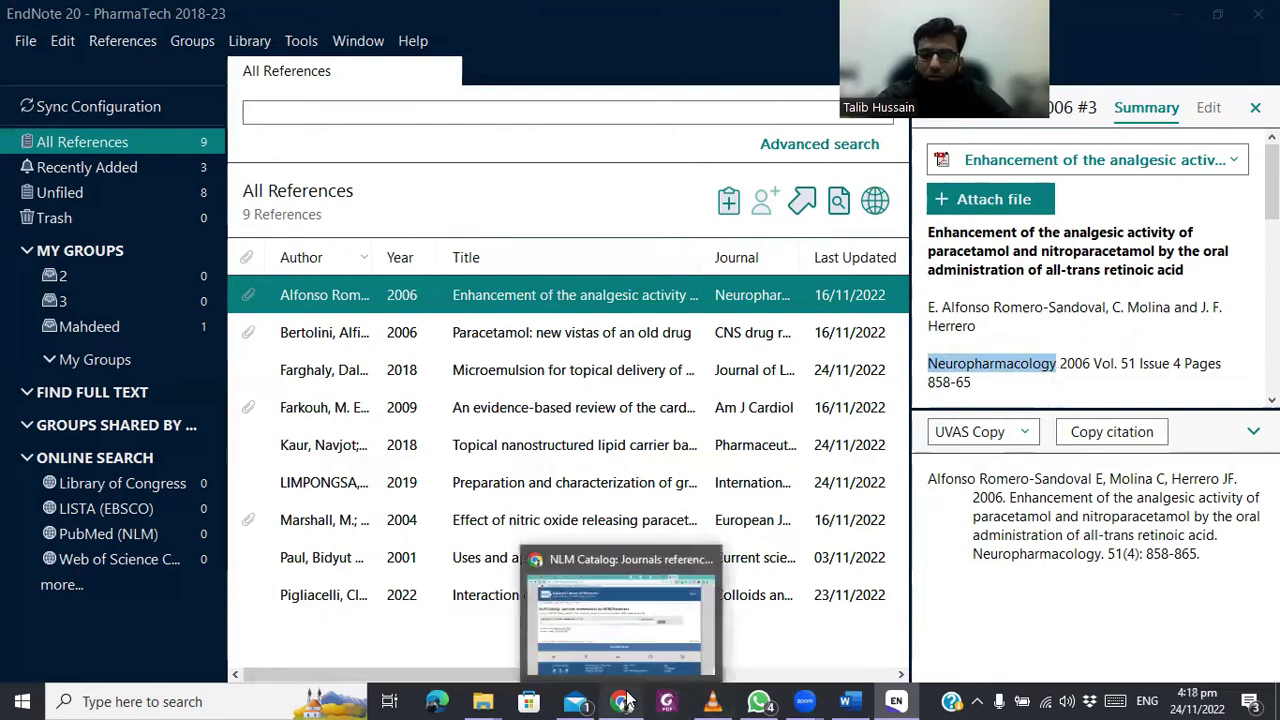
Switch to the NLM Catalog in Chrome, search for "Neuropharmacology", and look up that journal's title abbreviation in the results
left_click(622, 701)
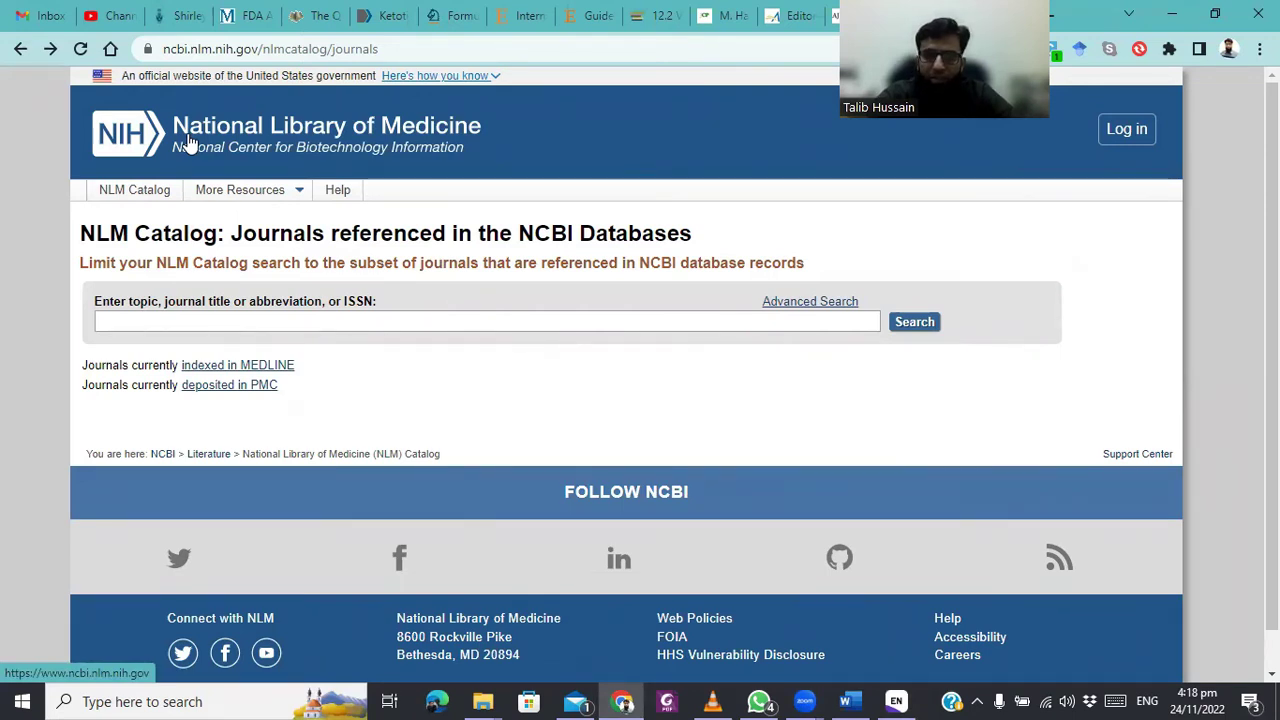
left_click(202, 315)
key("ctrl+v")
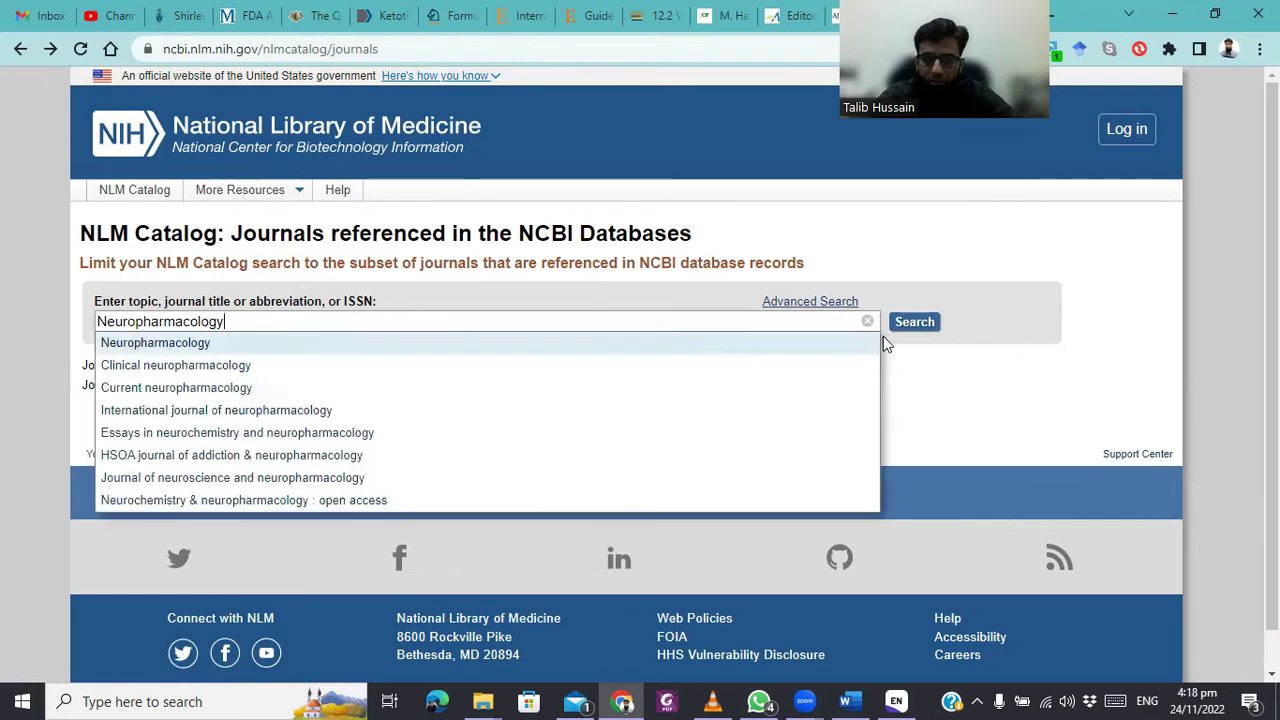
left_click(199, 345)
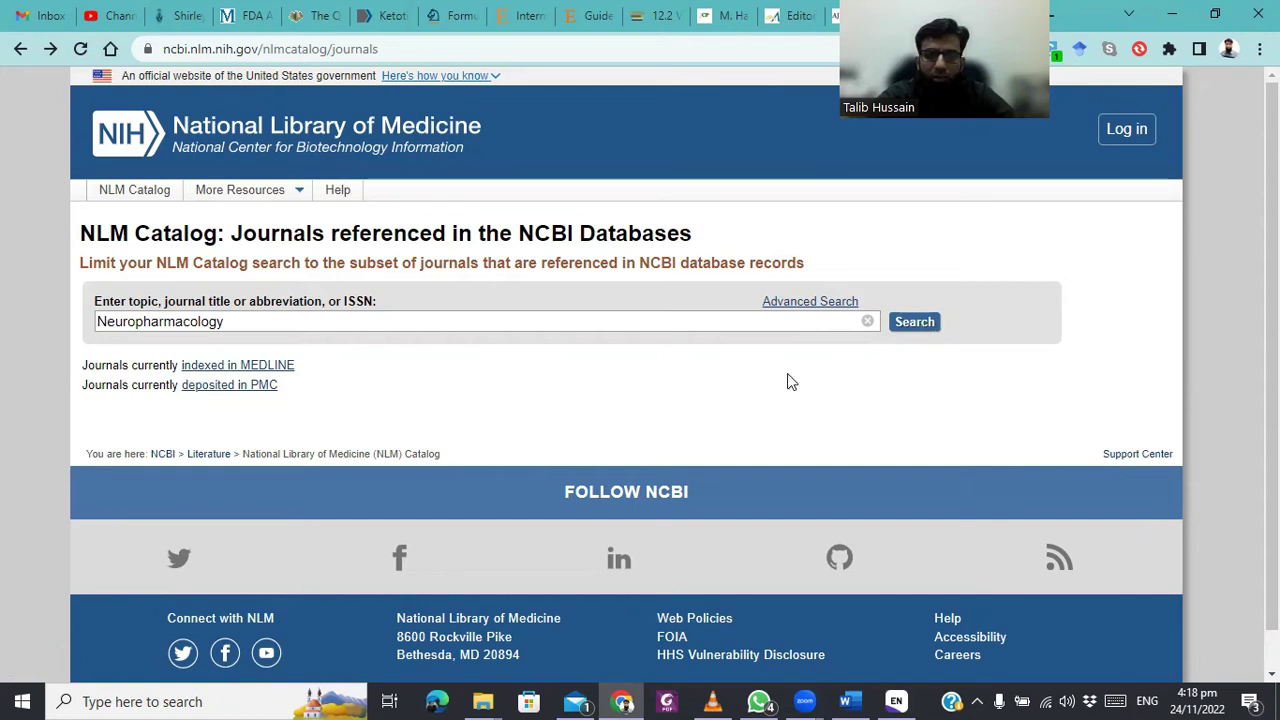
key("Return")
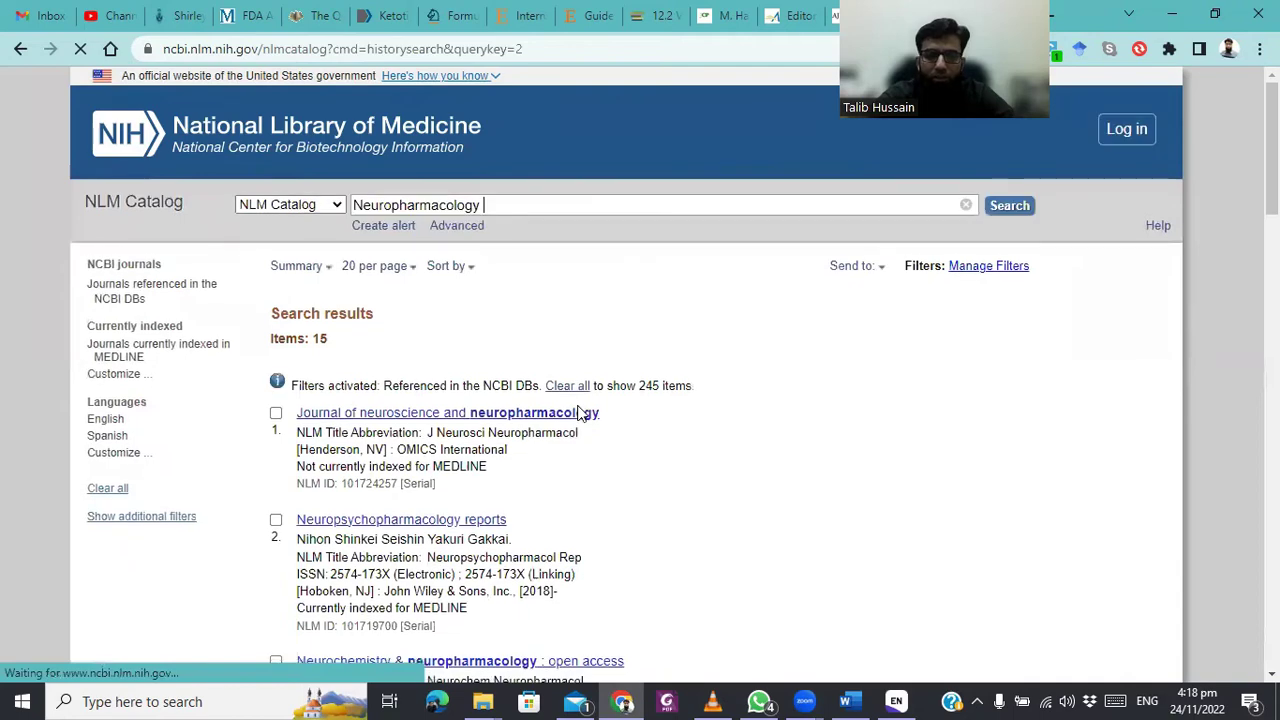
scroll(578, 413, "down", 1)
scroll(578, 413, "down", 6)
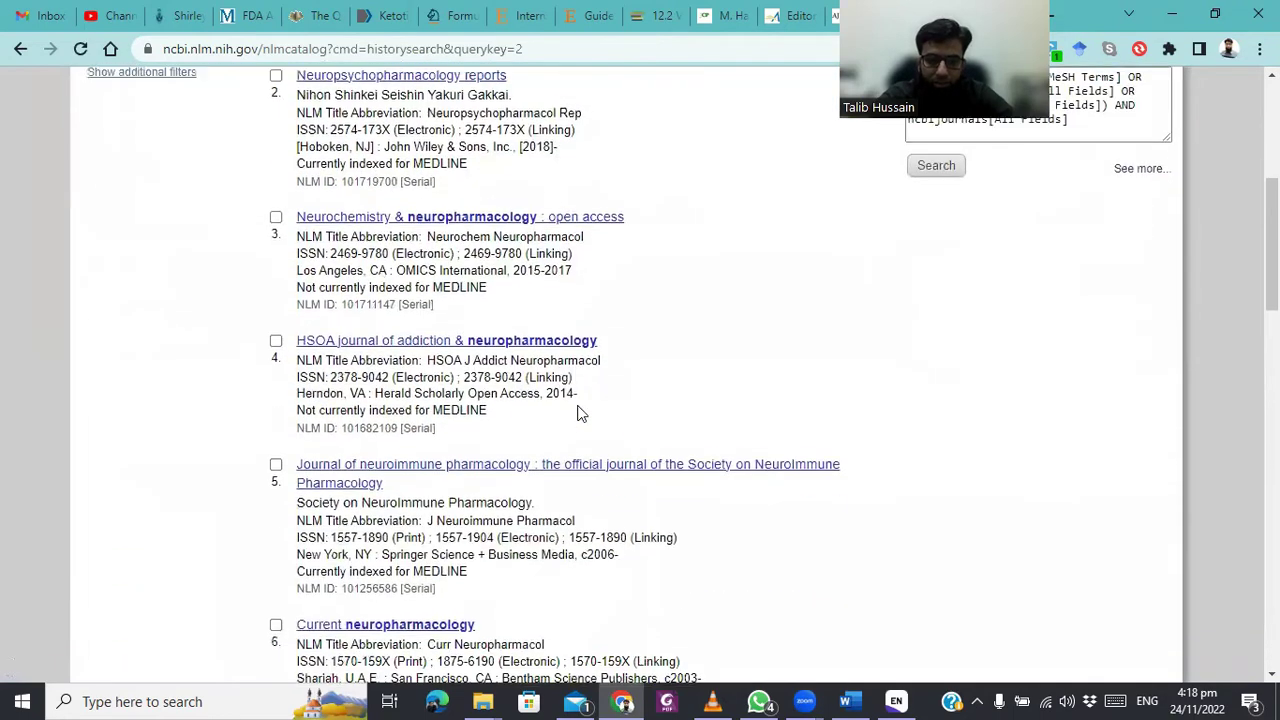
scroll(578, 413, "down", 6)
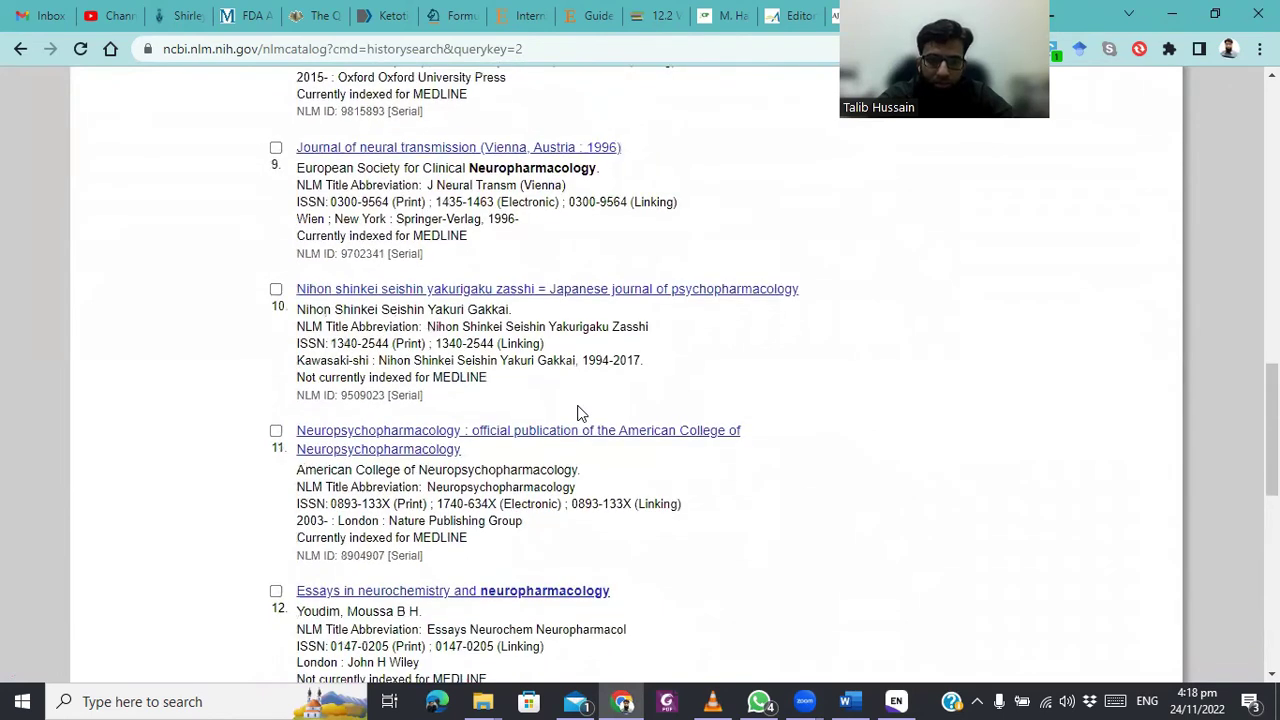
scroll(578, 413, "down", 5)
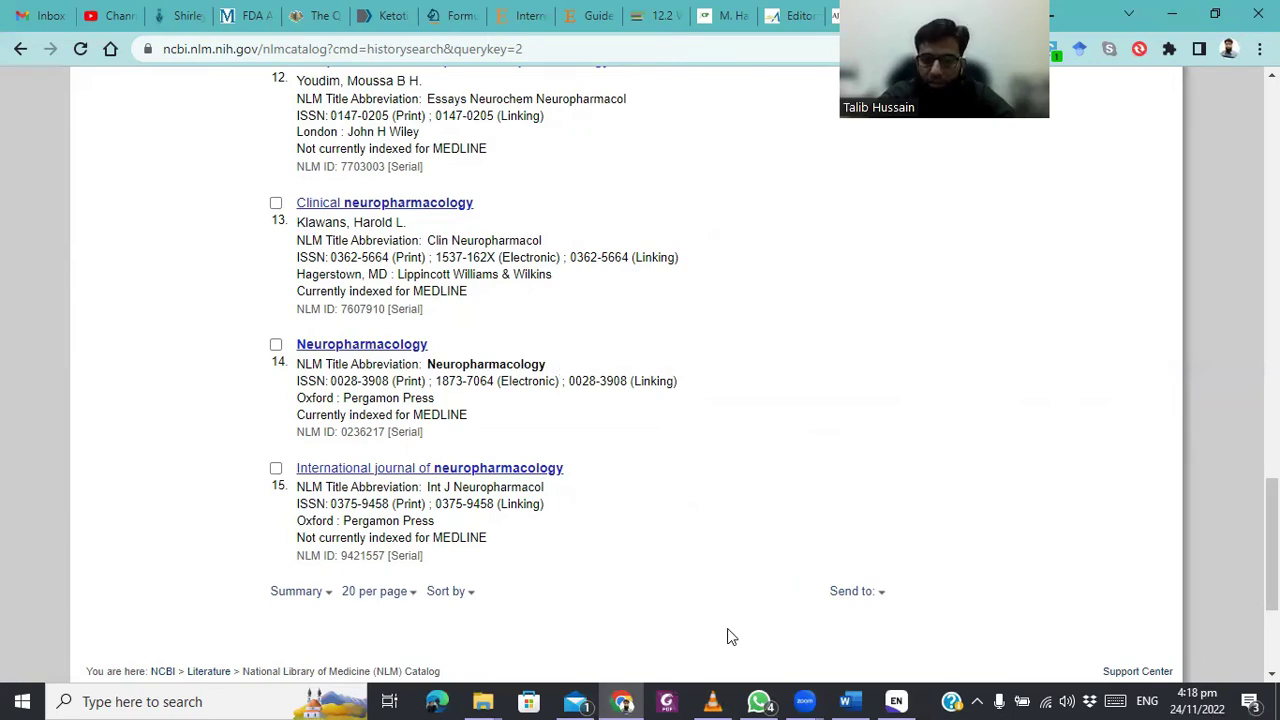
Copy "CNS drug reviews" from the paracetamol new vistas reference in EndNote and look up its abbreviation in the NLM Catalog in Chrome
left_click(895, 701)
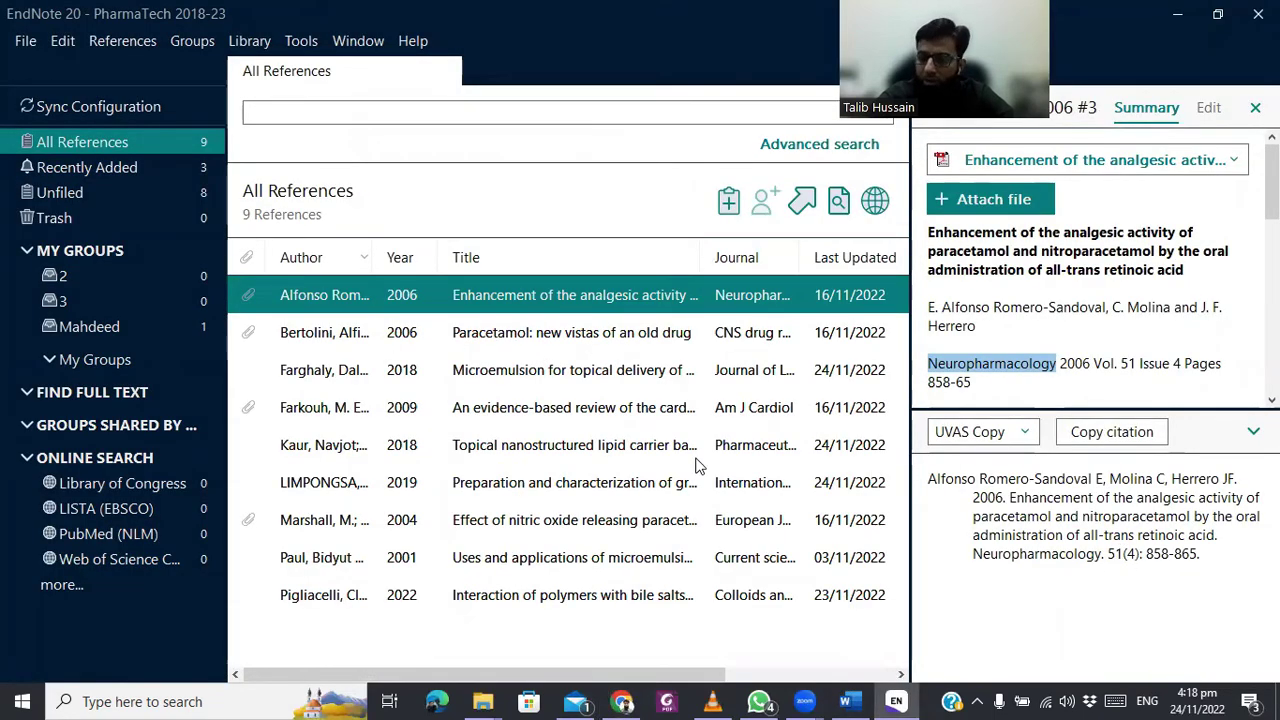
left_click(627, 343)
left_click_drag(929, 322, 1041, 328)
key("ctrl+c")
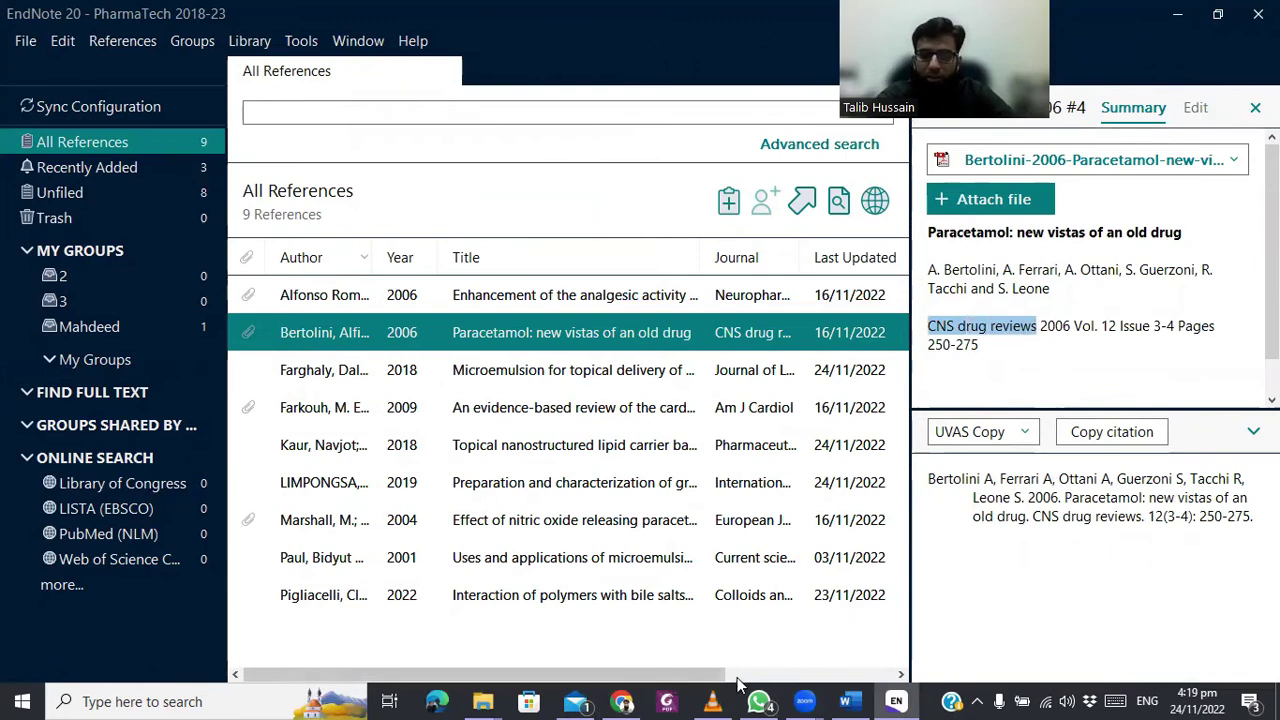
left_click(622, 701)
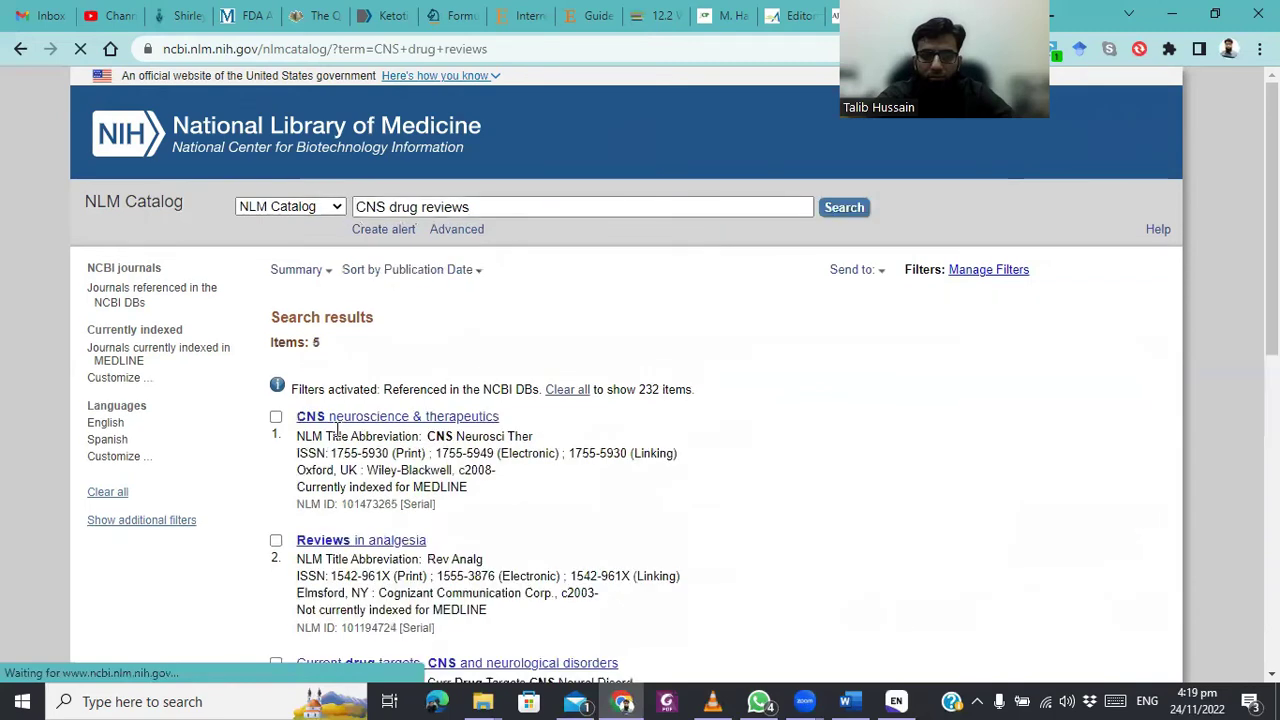
scroll(611, 510, "down", 7)
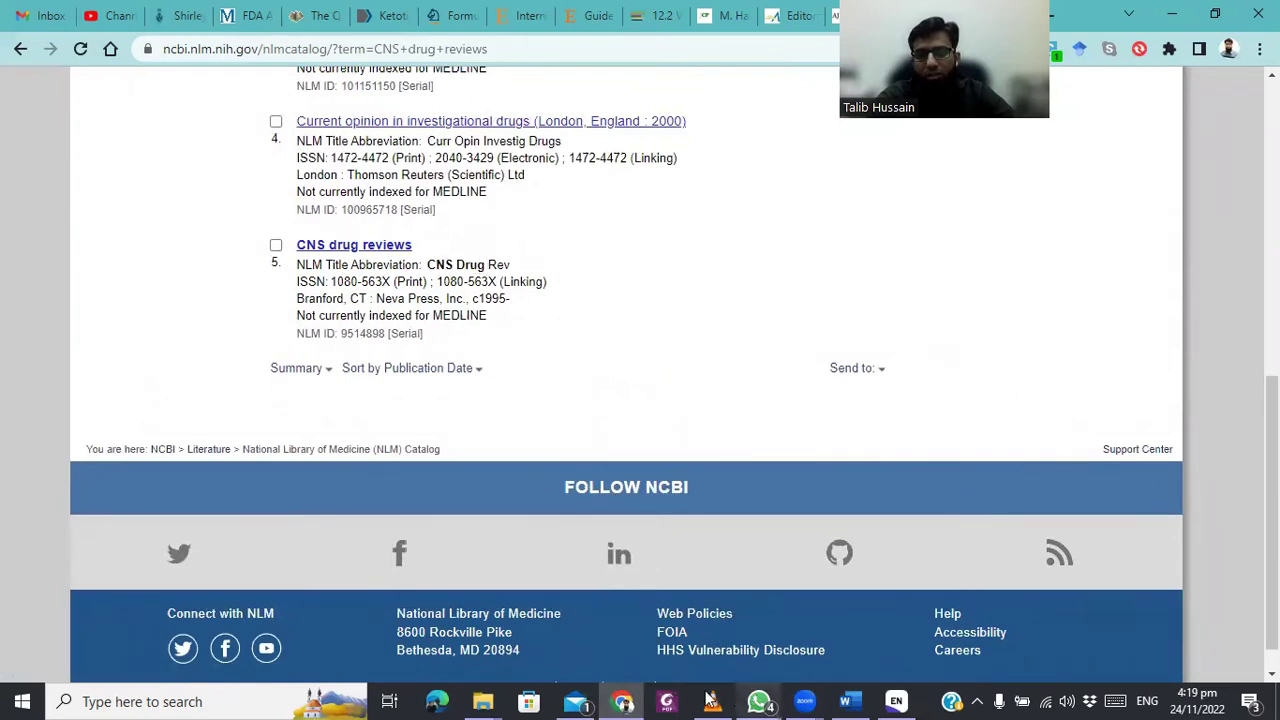
Switch to EndNote and start a new term in the Journals term list with the full journal name "CNS drug reviews"
left_click(898, 701)
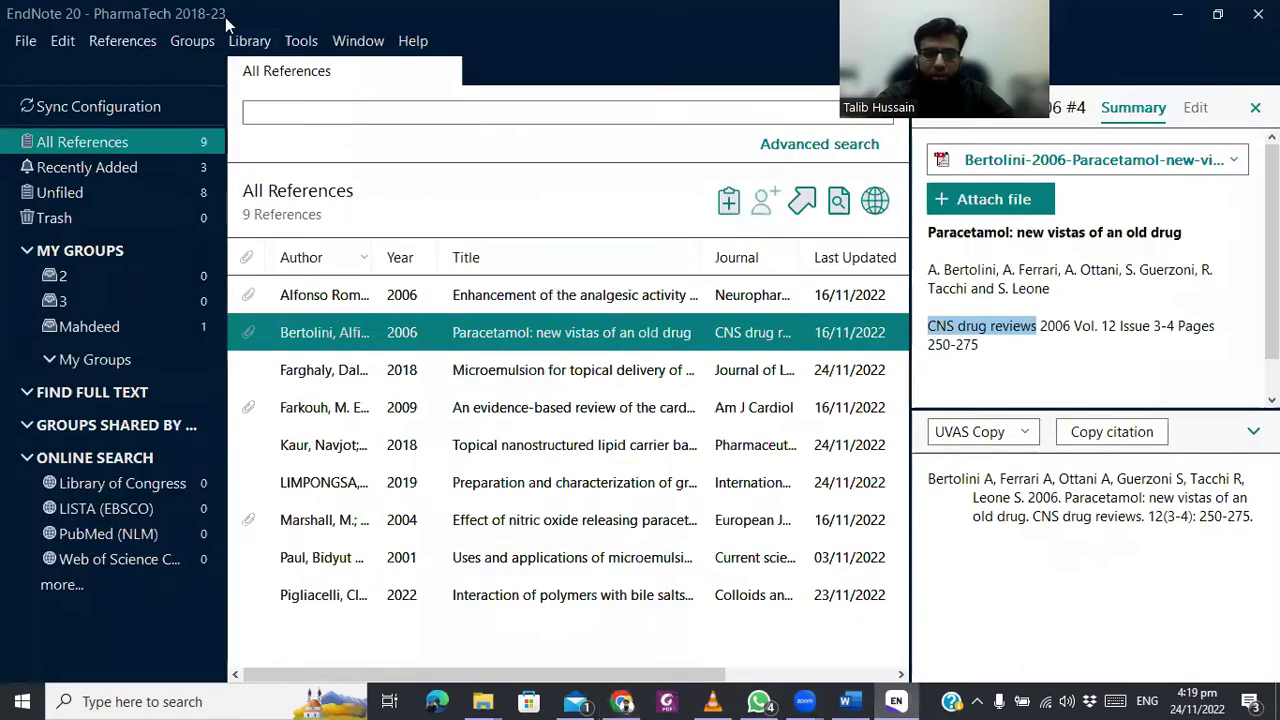
left_click(240, 48)
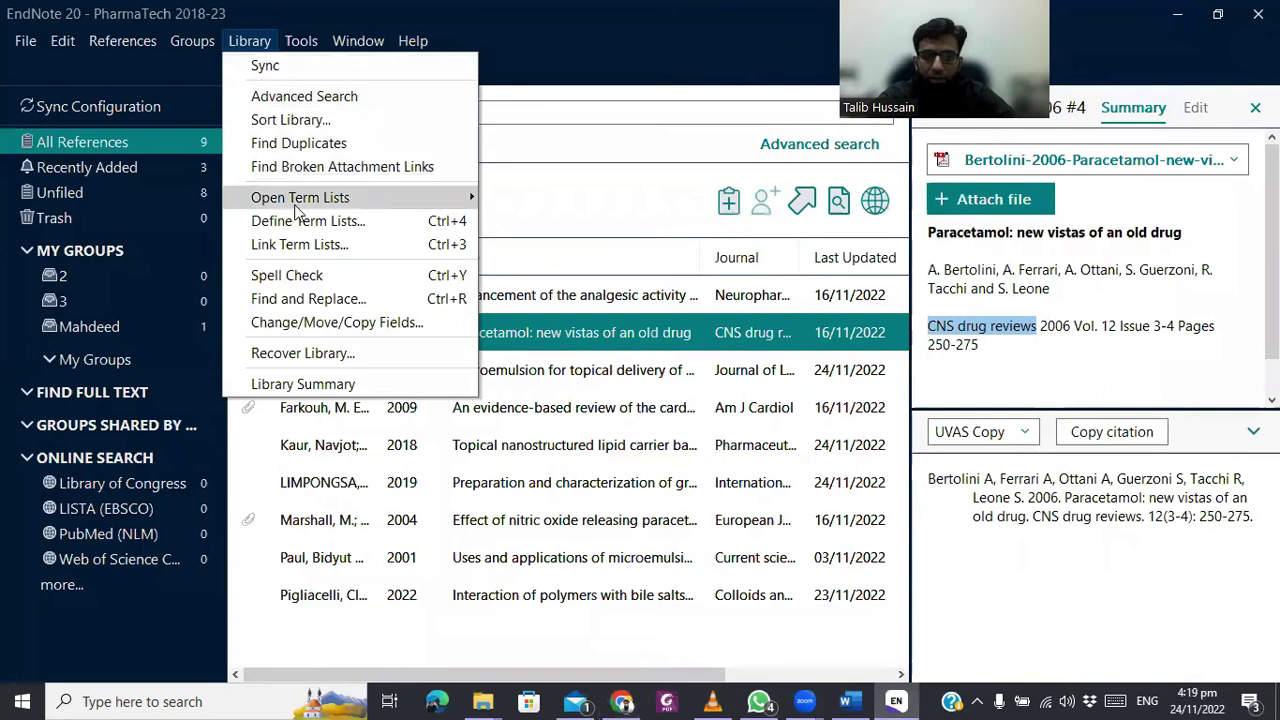
mouse_move(470, 197)
left_click(548, 245)
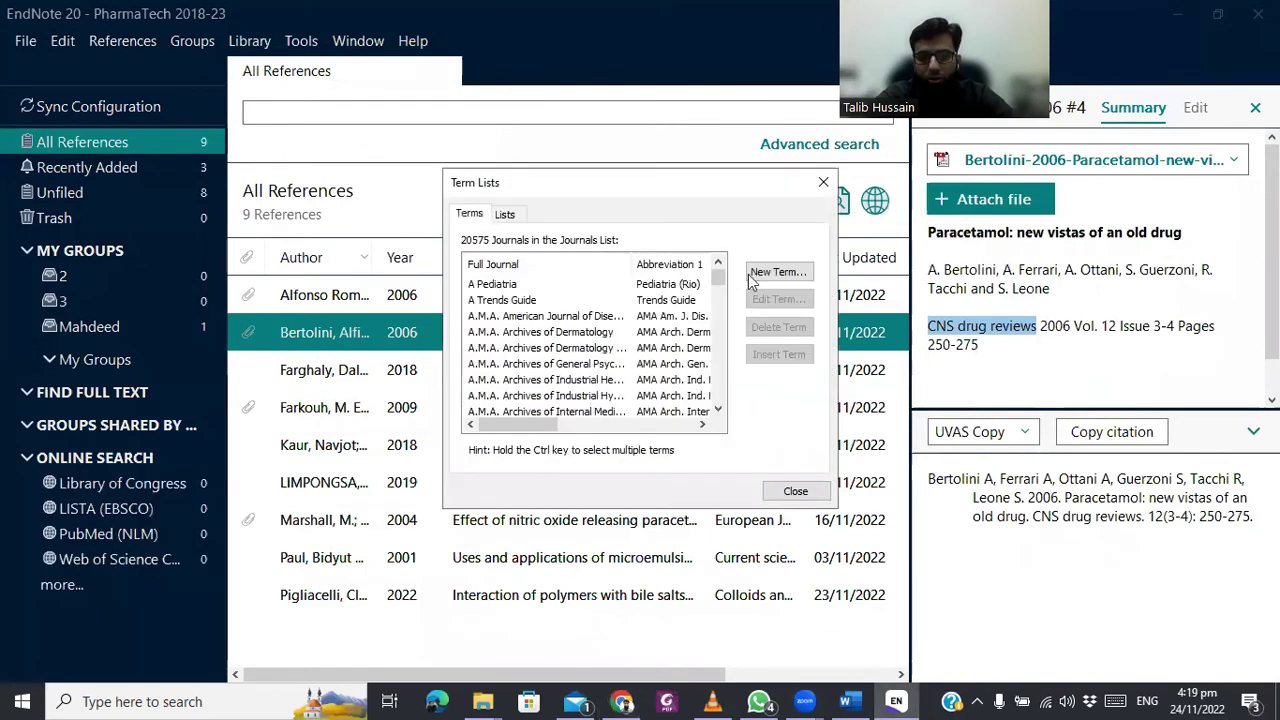
left_click(776, 271)
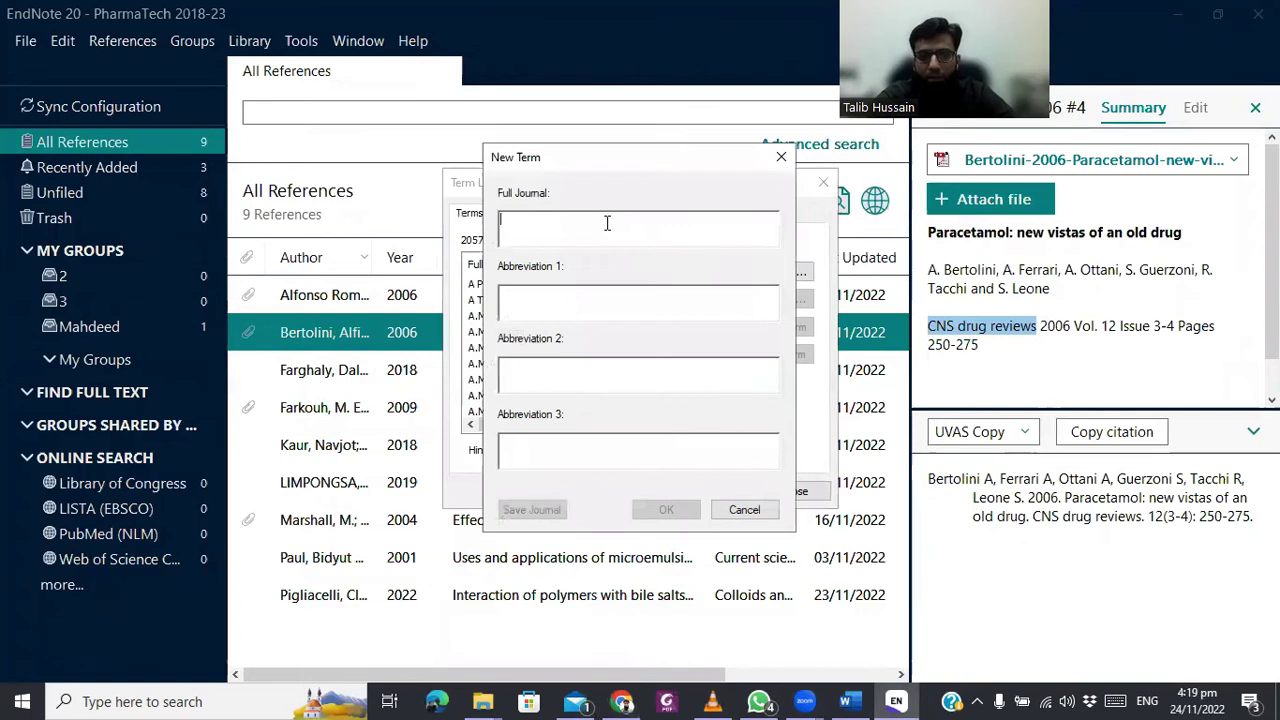
key("ctrl+v")
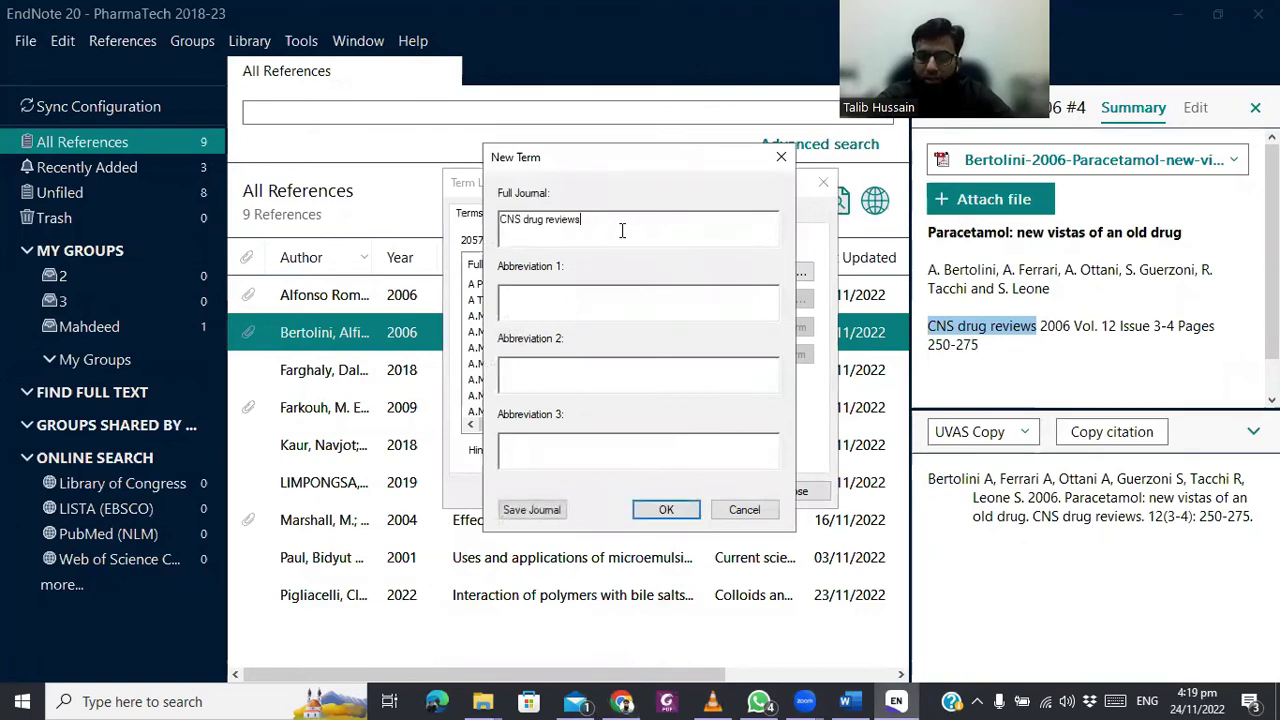
Copy the title abbreviation "CNS Drug Rev" from the NLM Catalog in Chrome into Abbreviation 1 and Abbreviation 2 of the new EndNote term
left_click(621, 701)
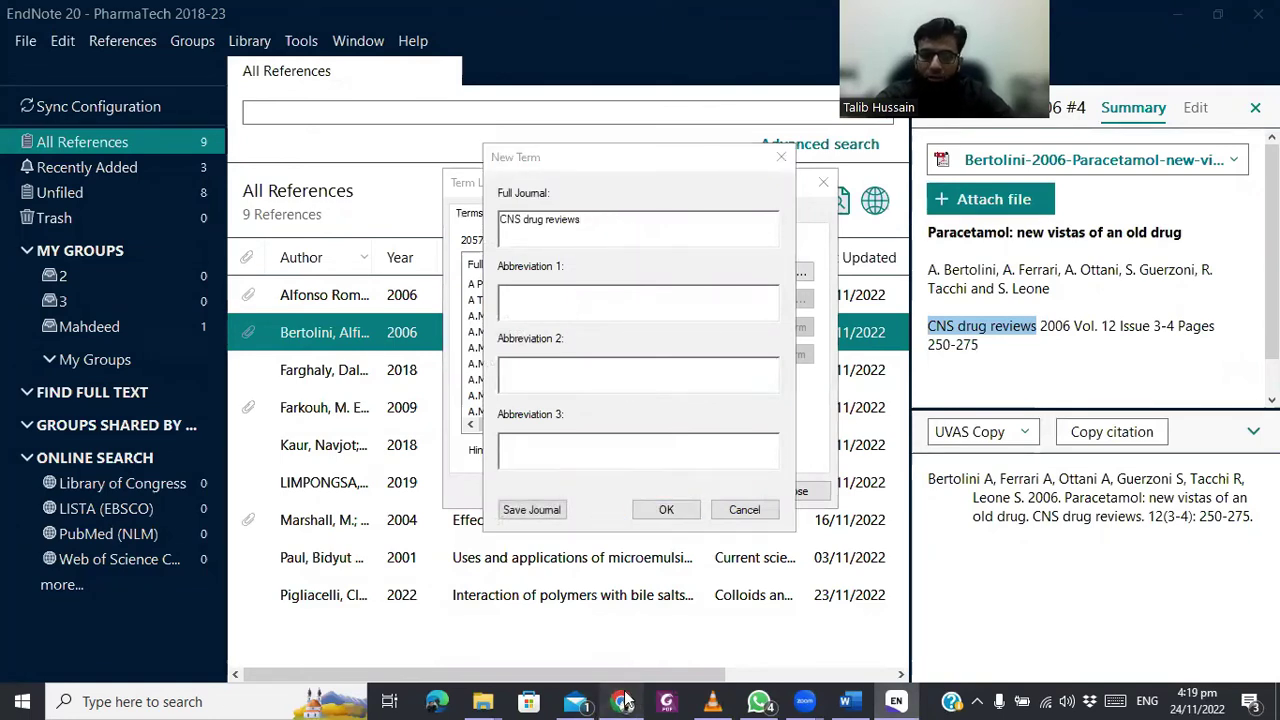
left_click_drag(511, 264, 428, 262)
key("ctrl+c")
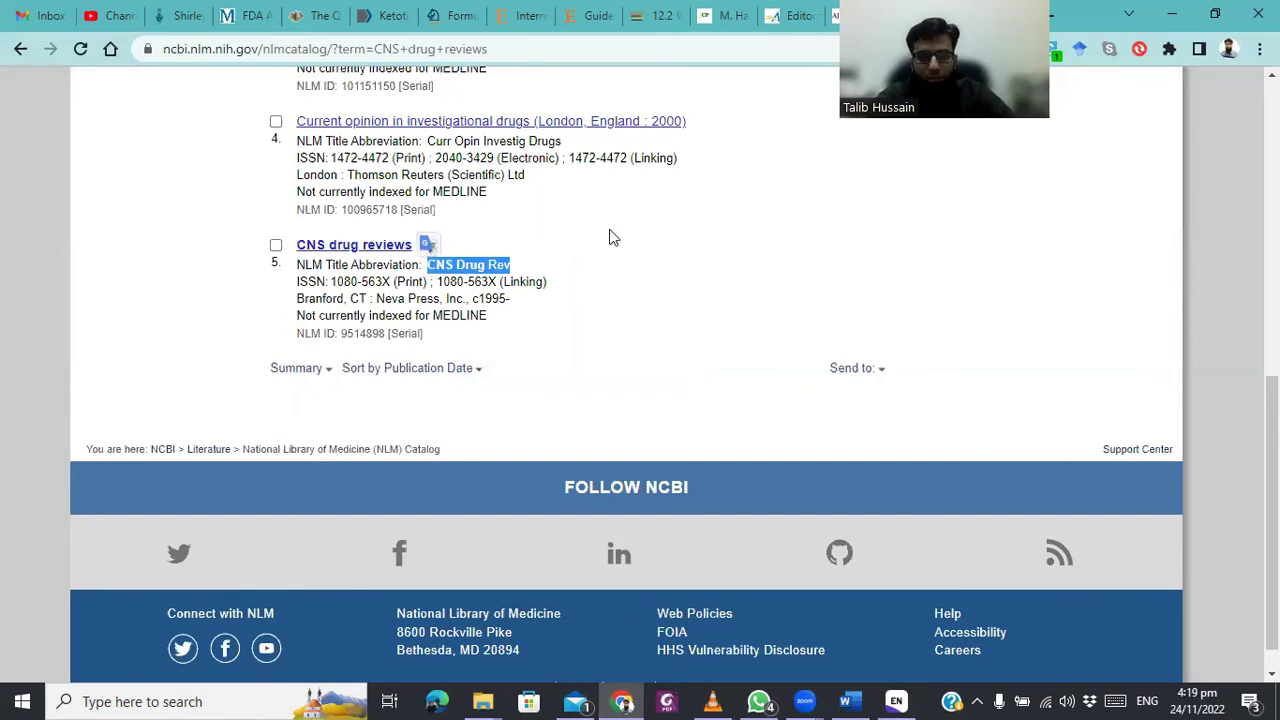
key("alt+Tab")
key("ctrl+v")
left_click(570, 376)
key("ctrl+v")
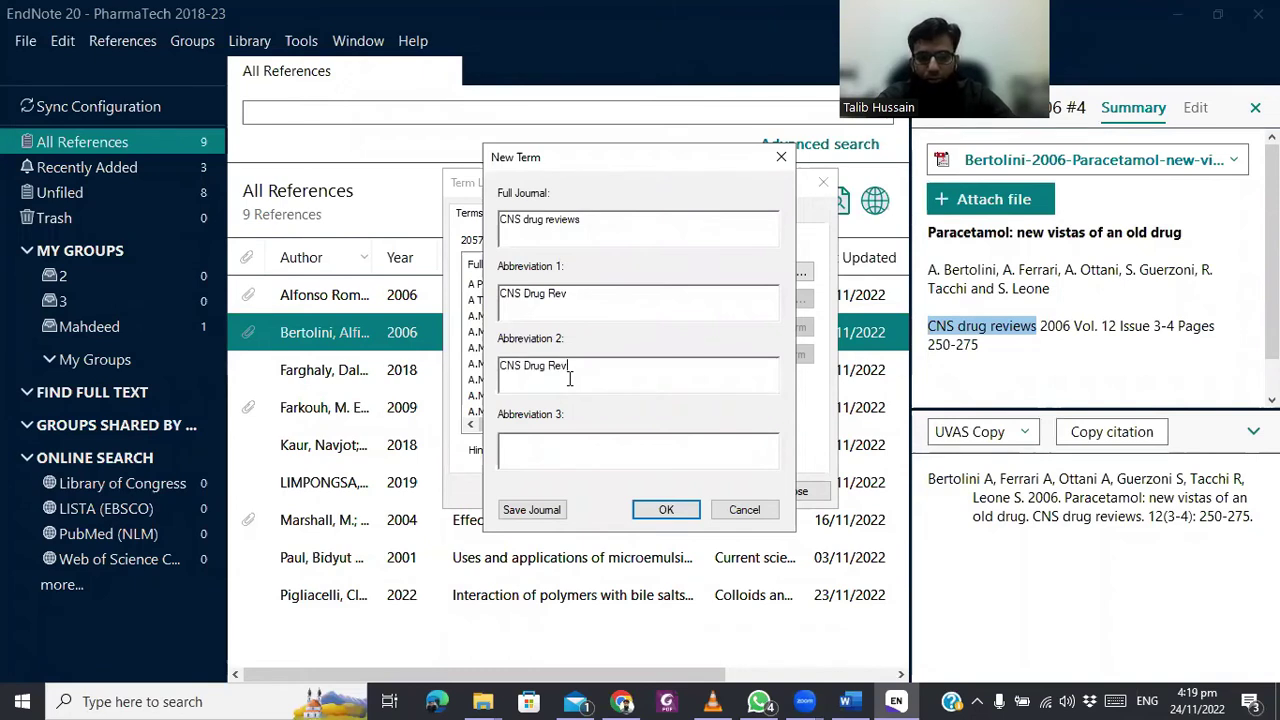
Change Abbreviation 1 to "CNS Drug Rev.", save the new journal term, and close its entry form
left_click(568, 293)
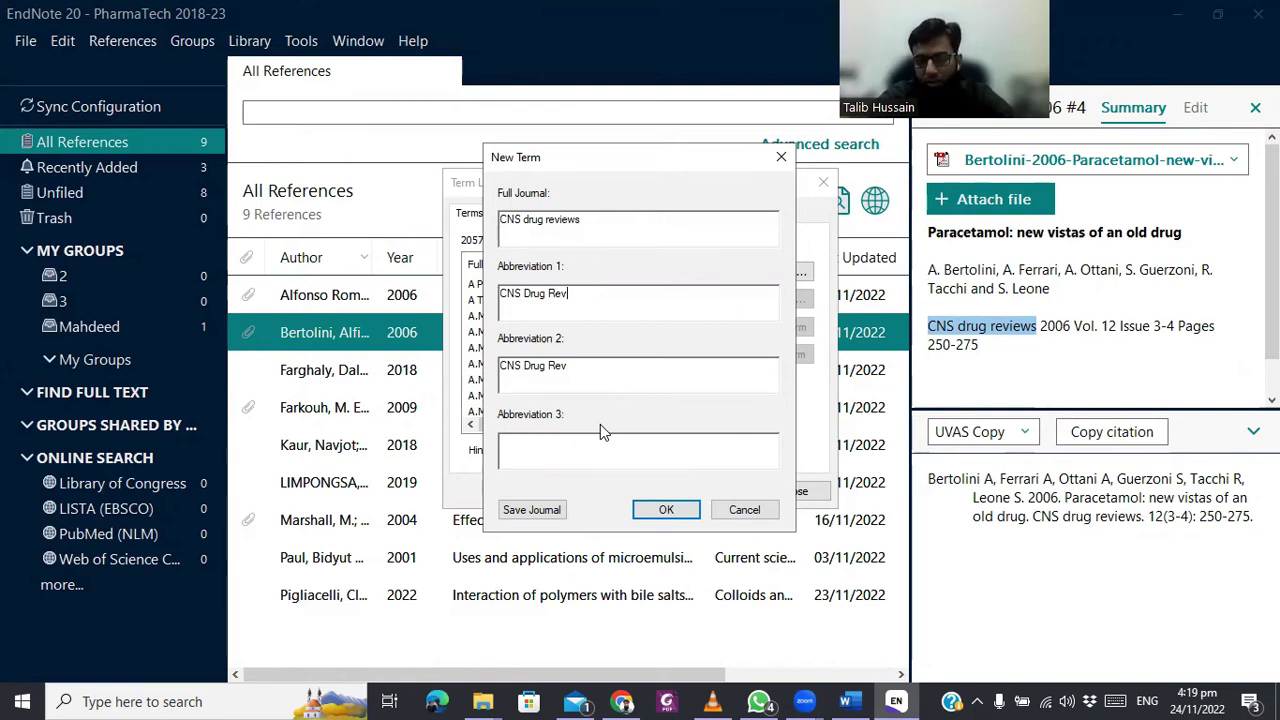
type(".")
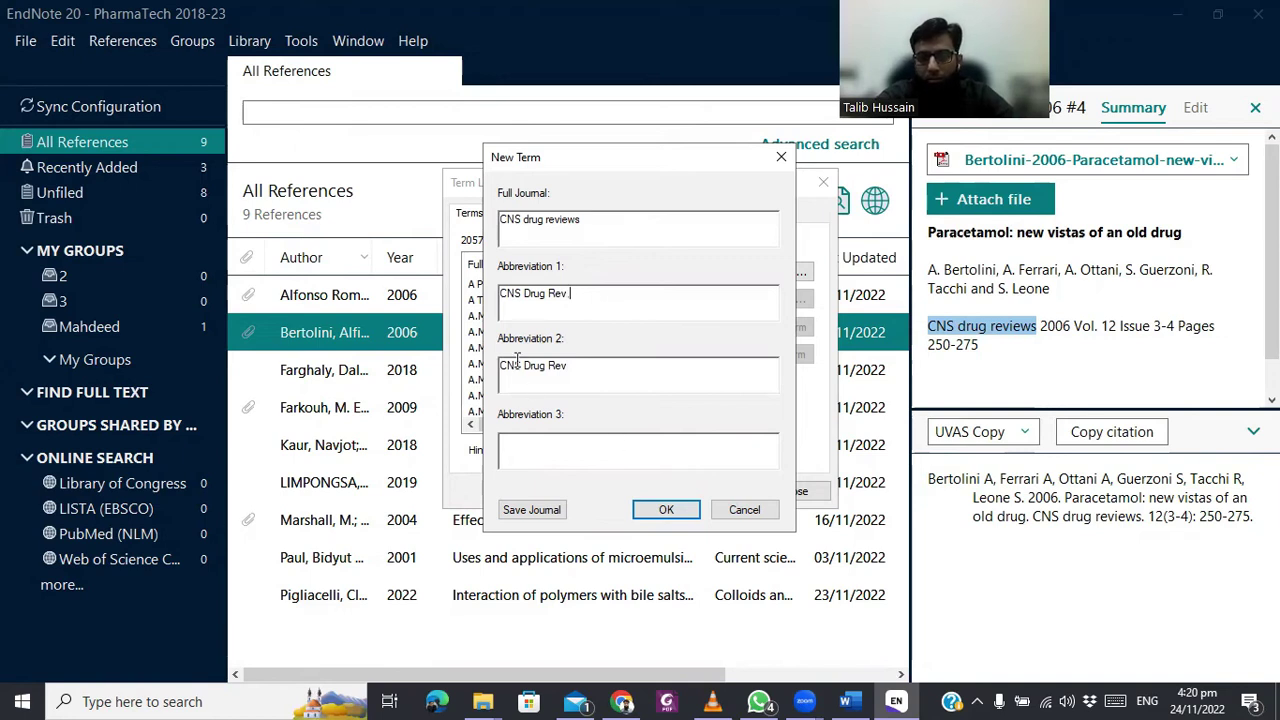
left_click(547, 517)
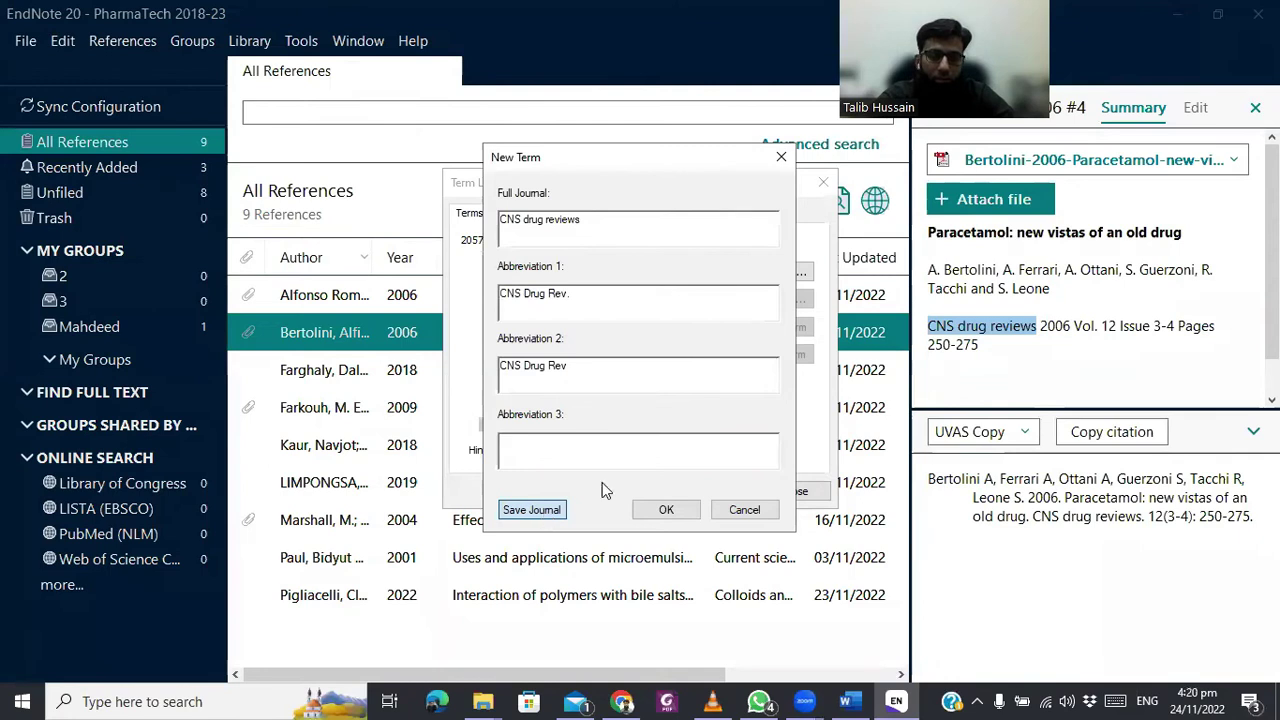
left_click(744, 509)
Find and select the "CNS drug reviews" entry in the Journals term list
left_click(483, 348)
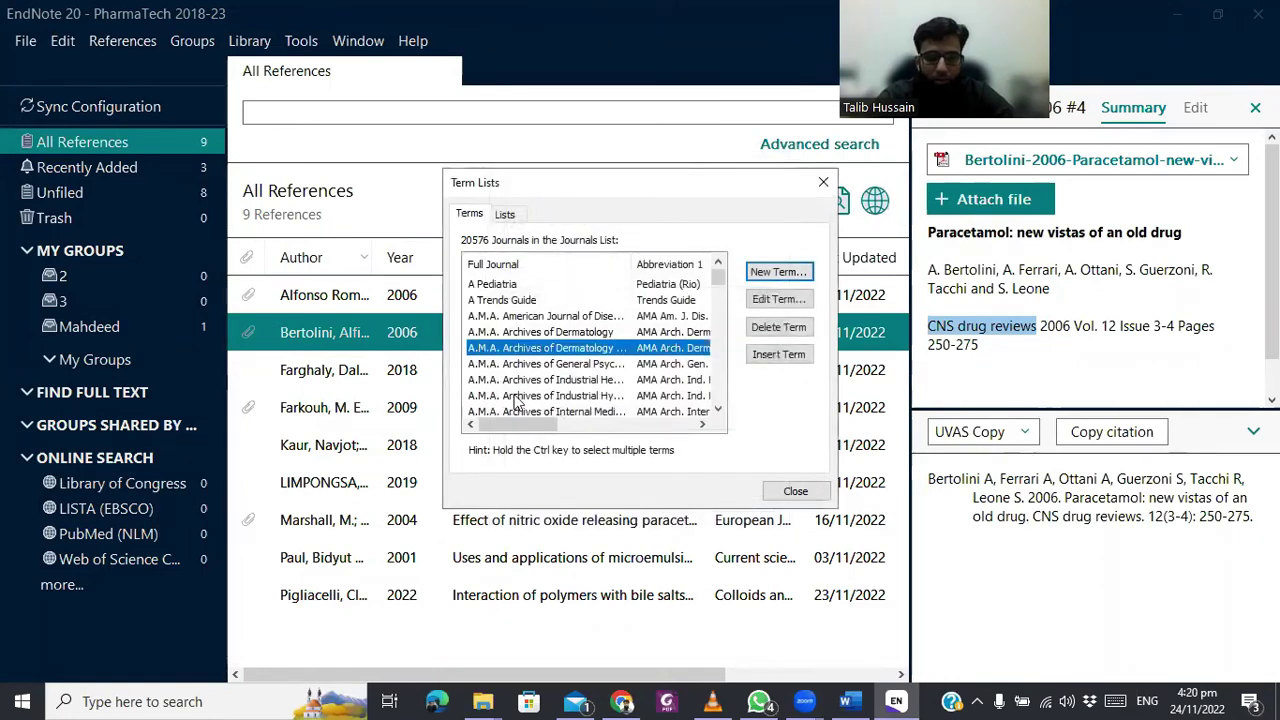
type("CNS")
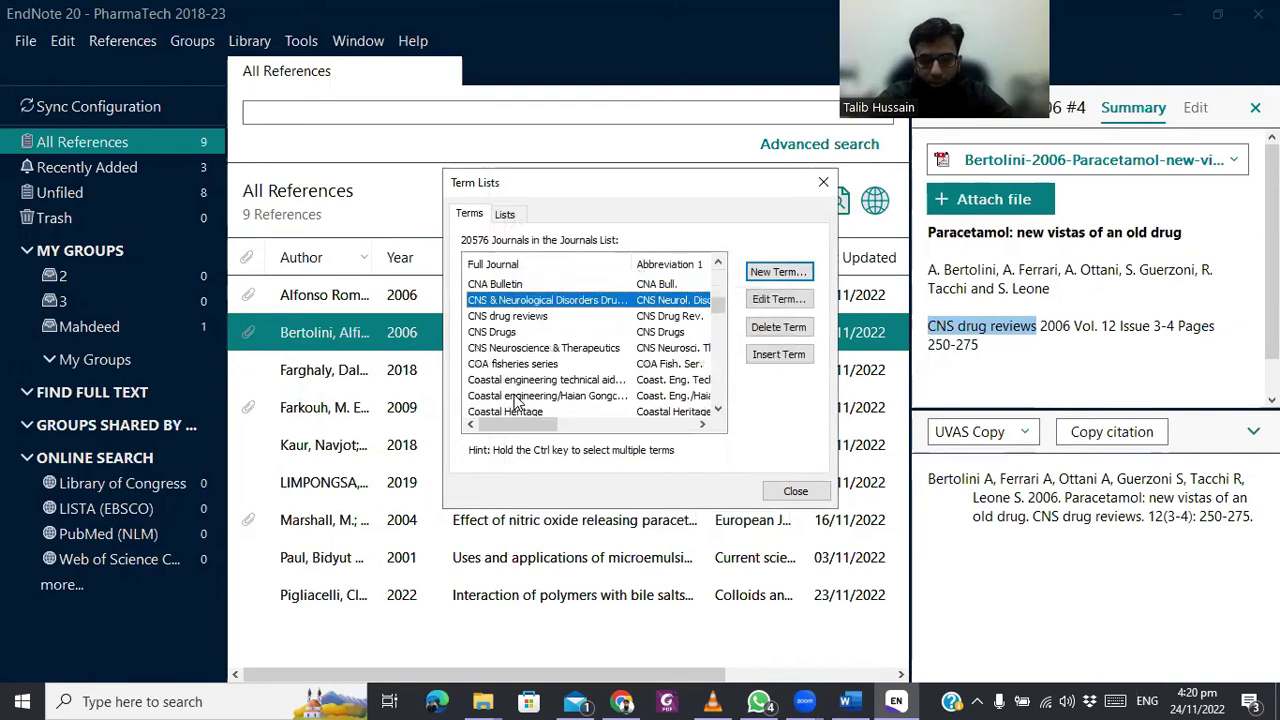
key("Down")
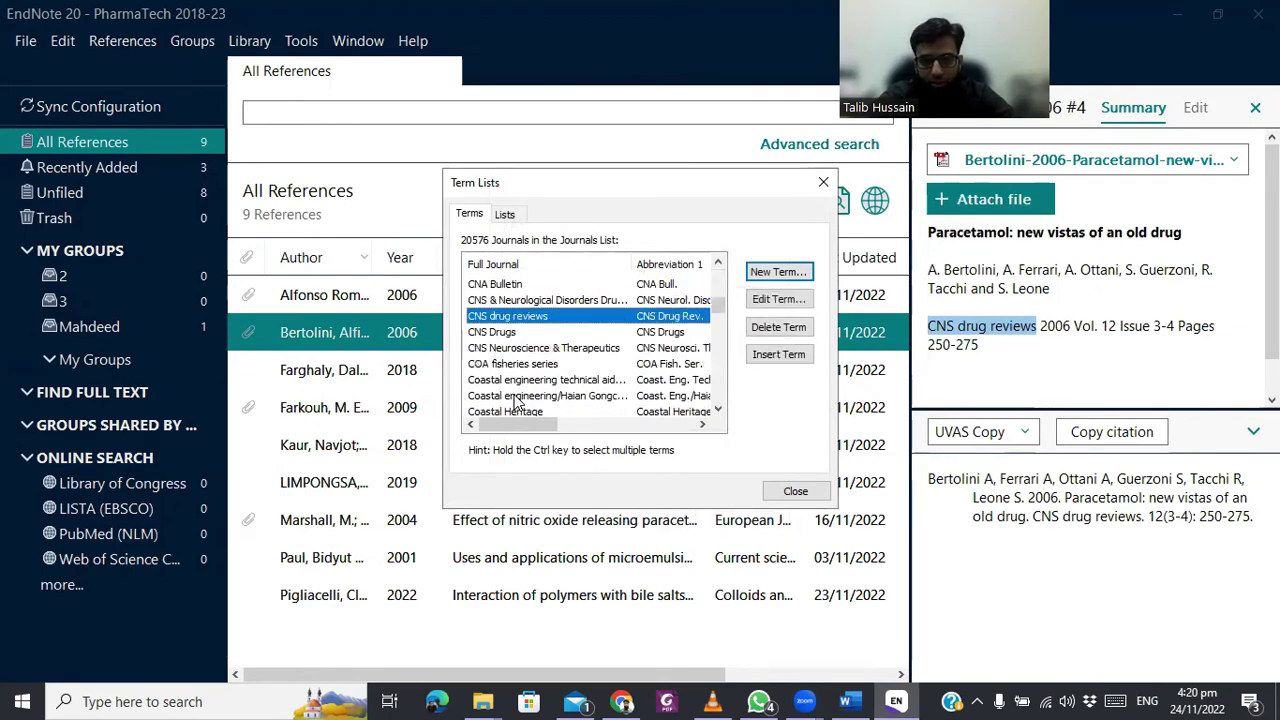
Check the "CNS drug reviews" abbreviation, close the term lists, and view the citations of the fenoprofen microemulsion and cardiovascular risk references
left_click_drag(528, 428, 626, 469)
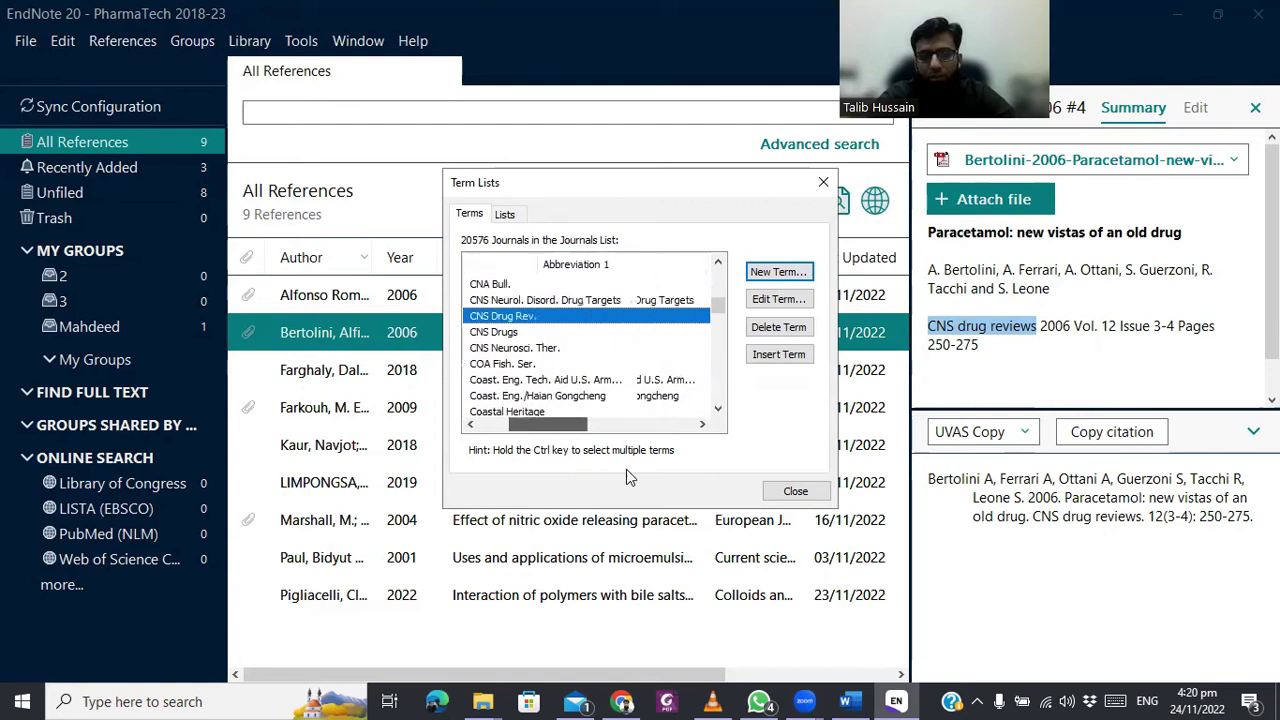
left_click(795, 491)
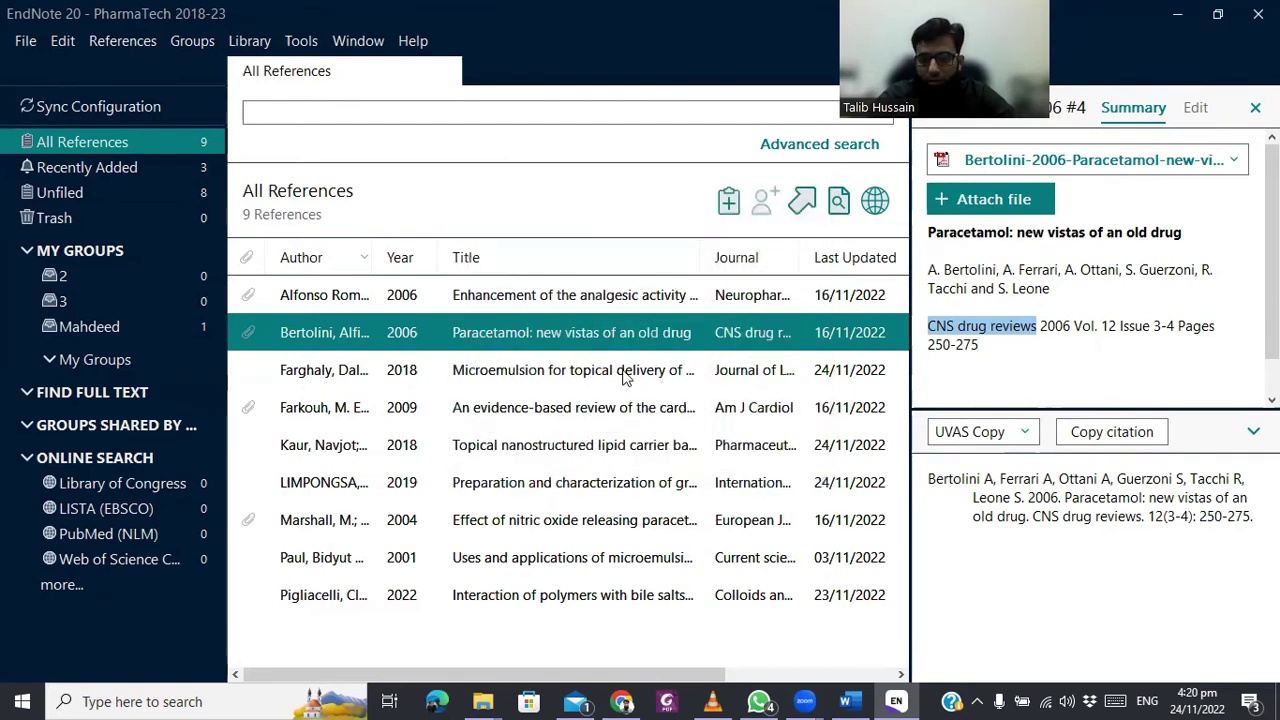
left_click(623, 373)
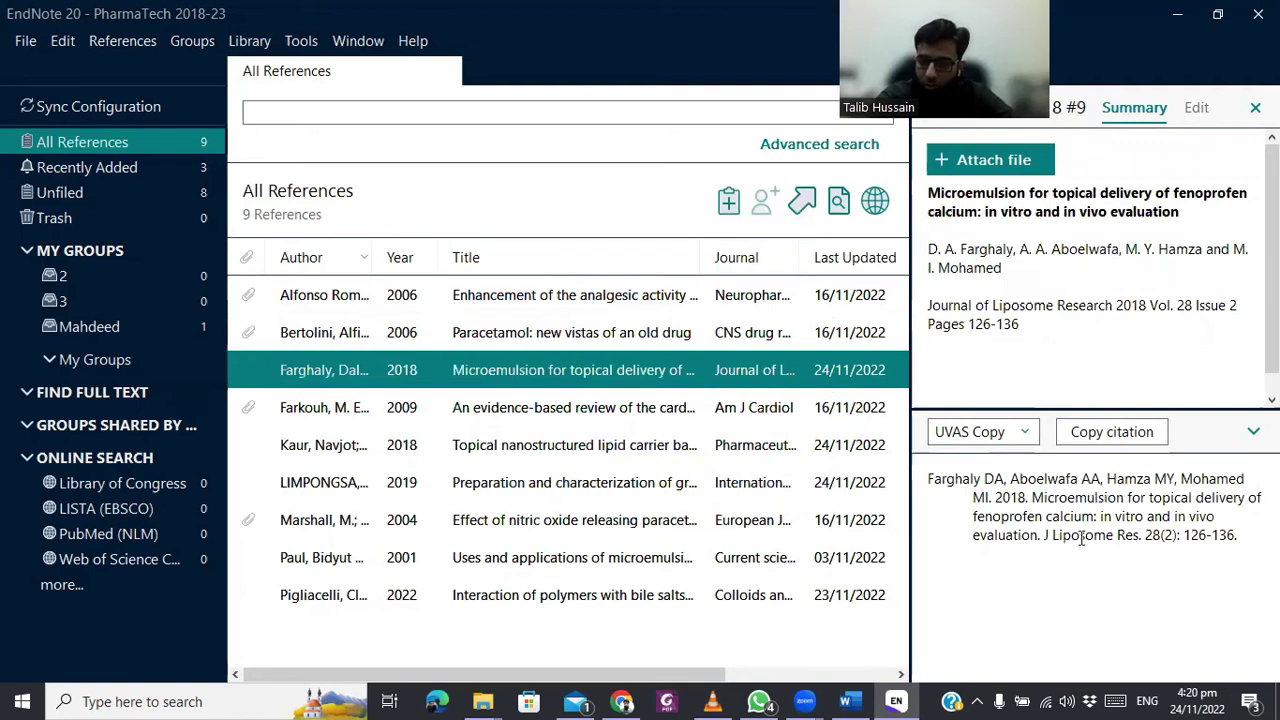
left_click(615, 415)
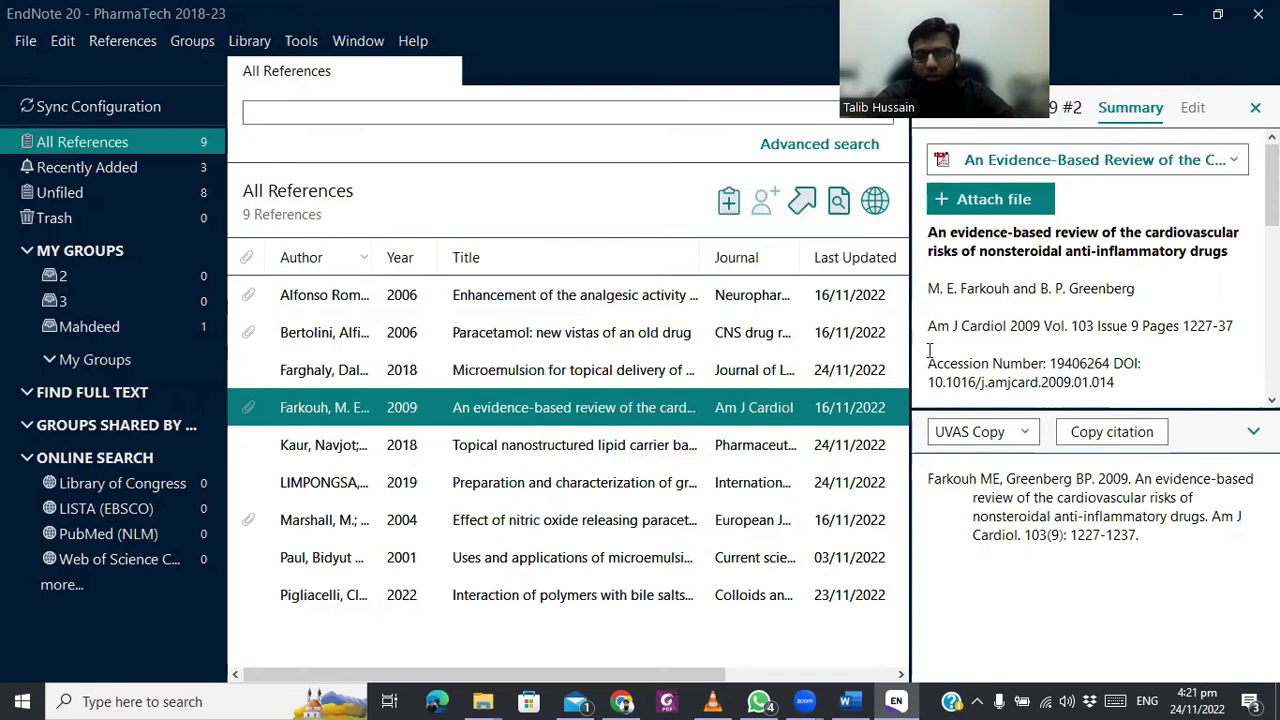
Copy the journal name "Pharmaceutical nanotechnology" from the summary of the 2018 topical nanostructured lipid carrier reference
left_click(645, 452)
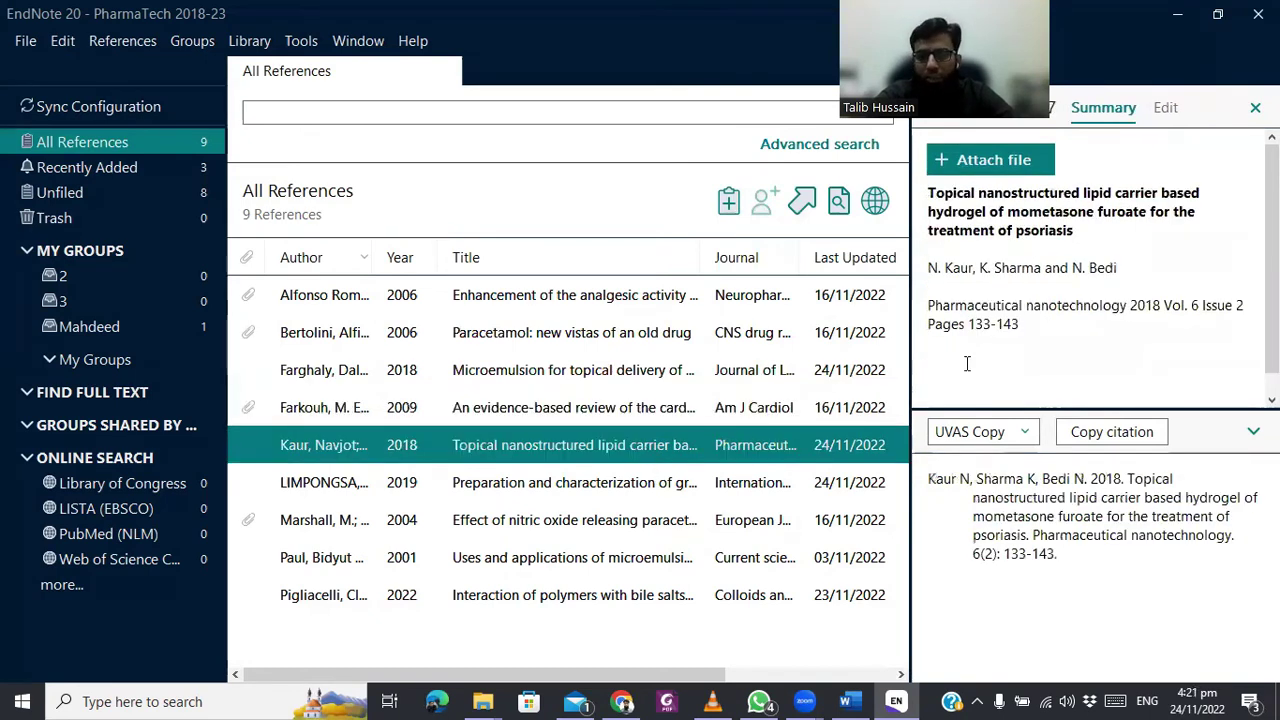
left_click(929, 305)
left_click_drag(944, 300, 1132, 300)
key("ctrl+c")
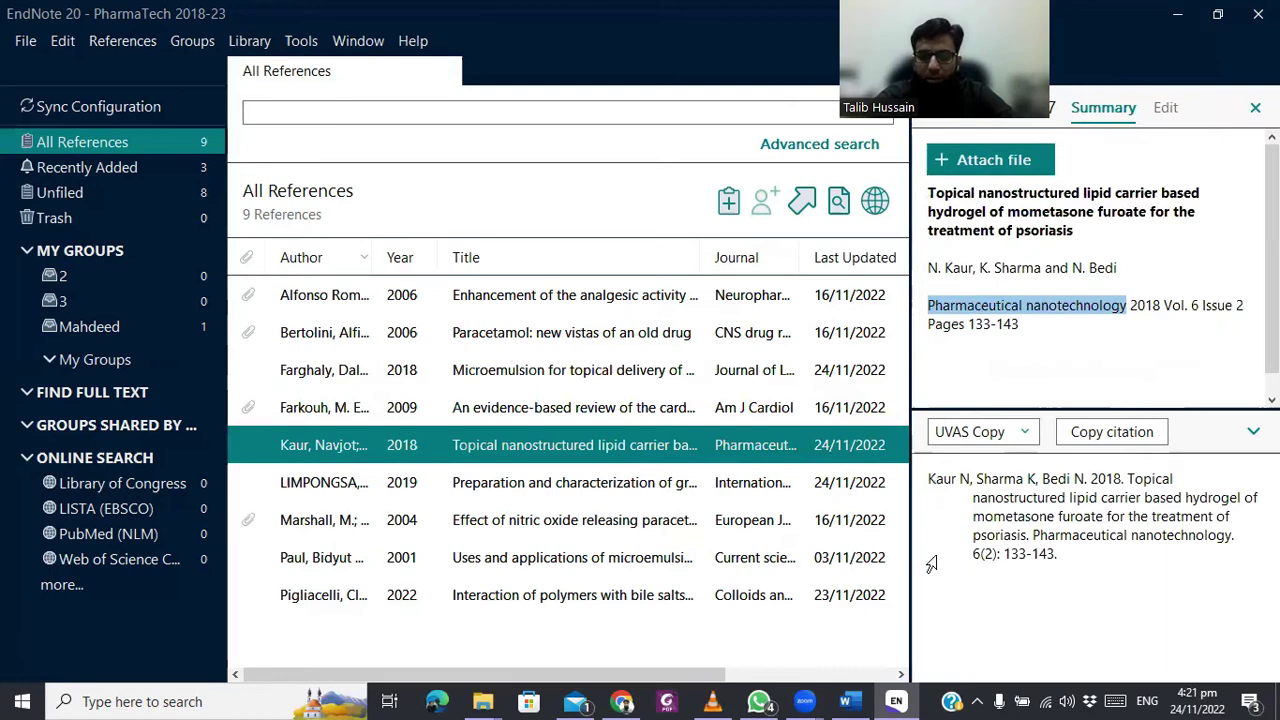
Switch to Chrome and search the NLM Catalog for "Pharmaceutical nanotechnology"
left_click(628, 700)
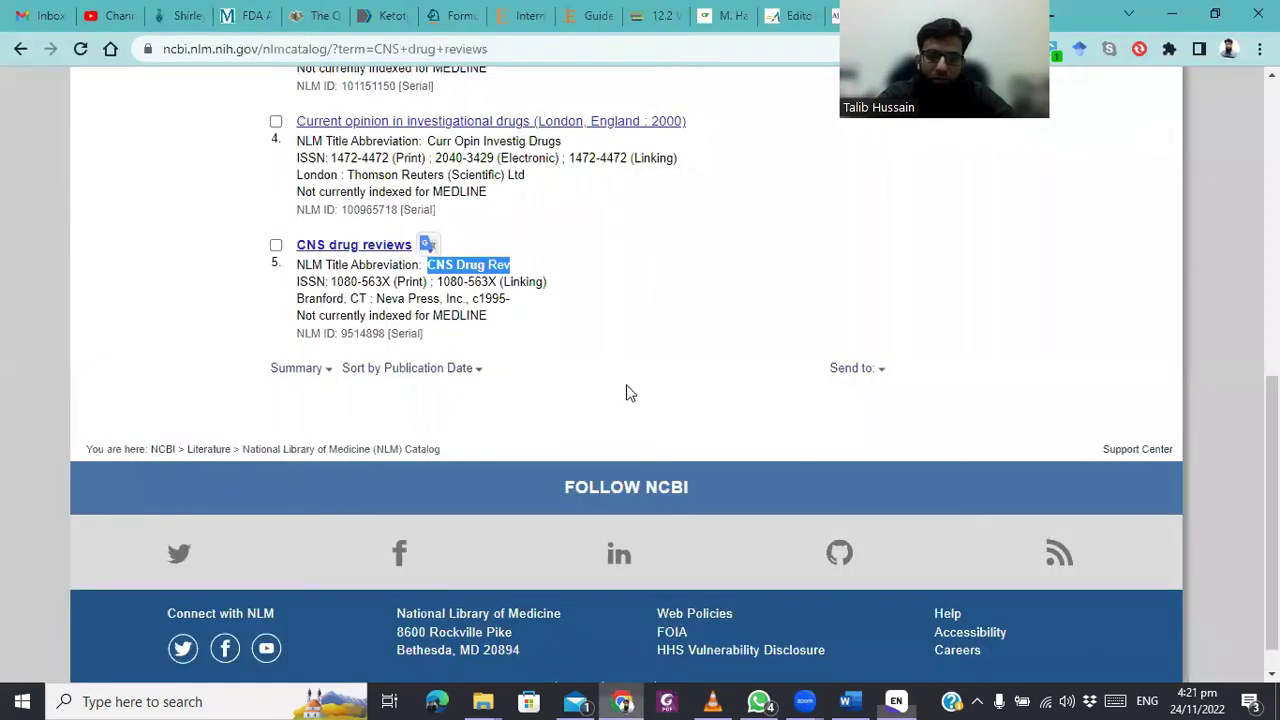
scroll(614, 262, "up", 2)
scroll(613, 257, "up", 5)
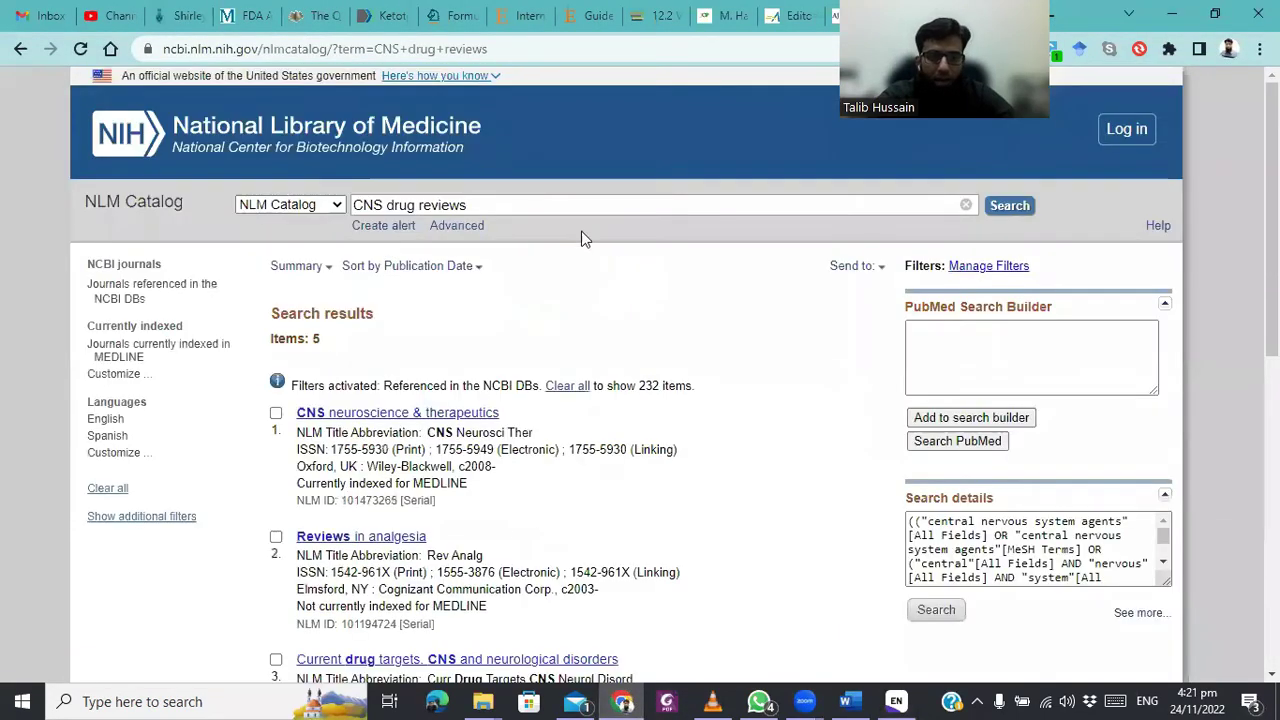
left_click_drag(479, 203, 325, 212)
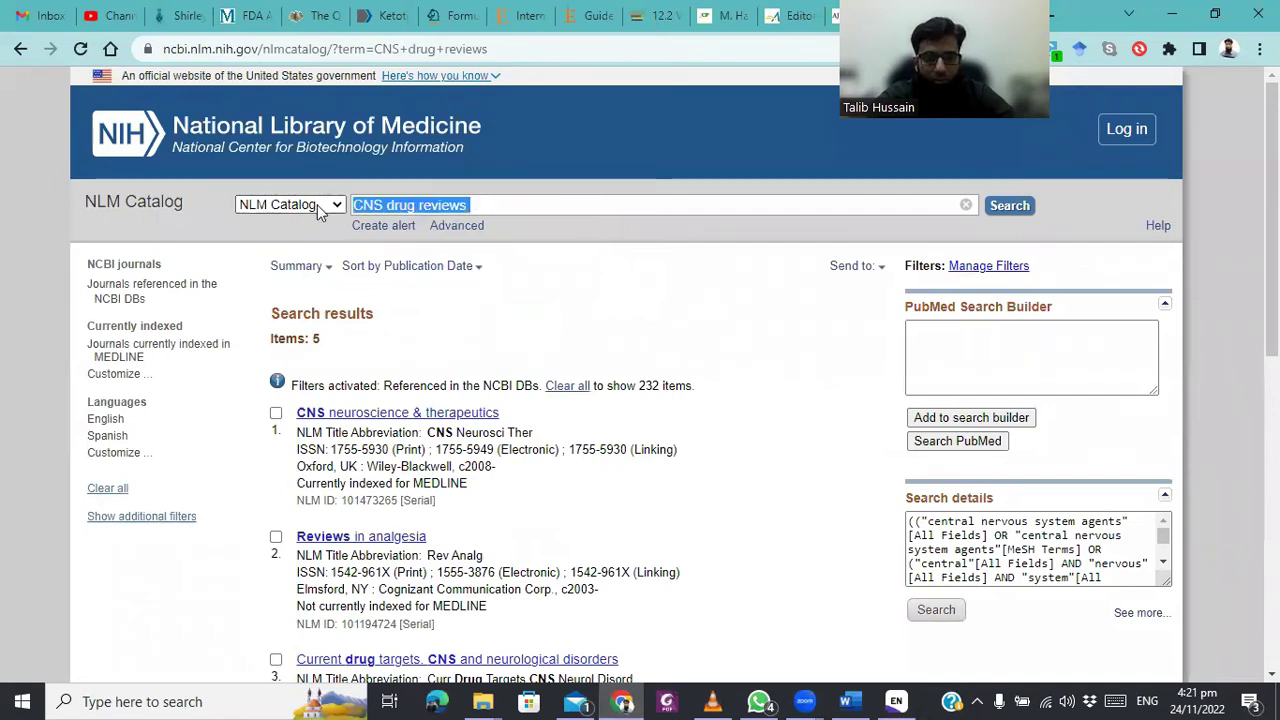
key("ctrl+v")
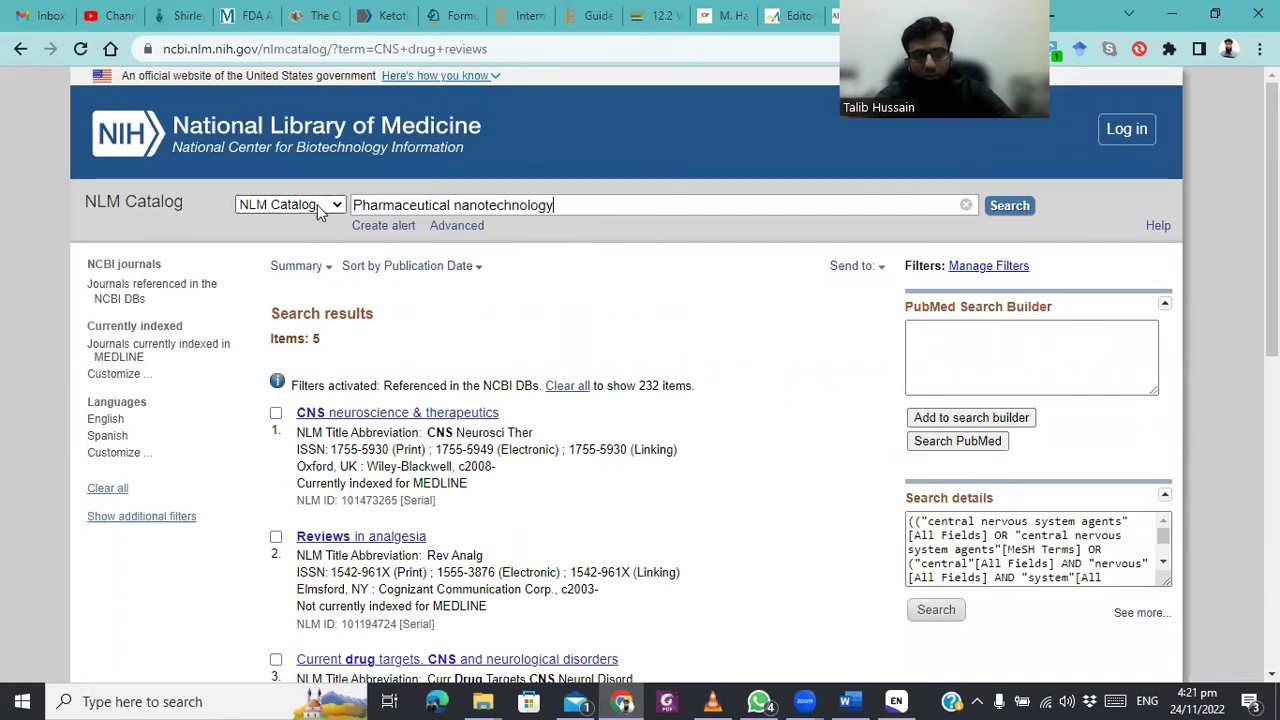
left_click(1015, 210)
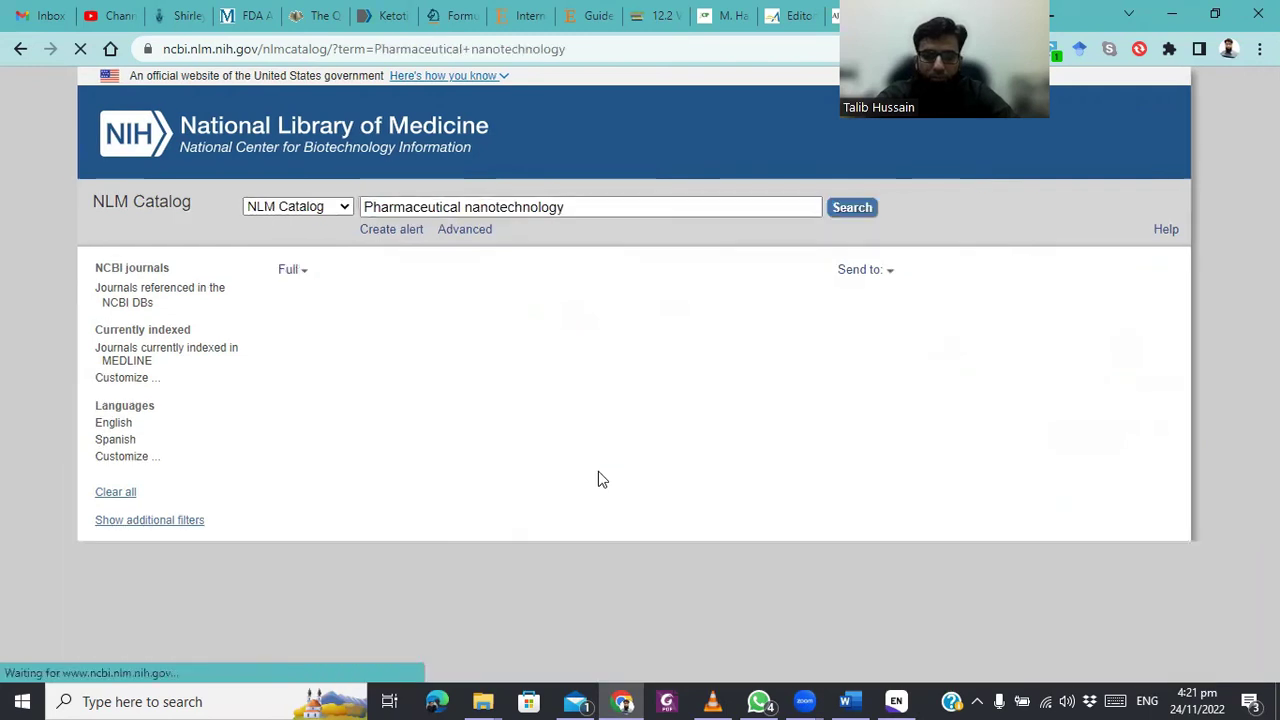
scroll(667, 463, "down", 1)
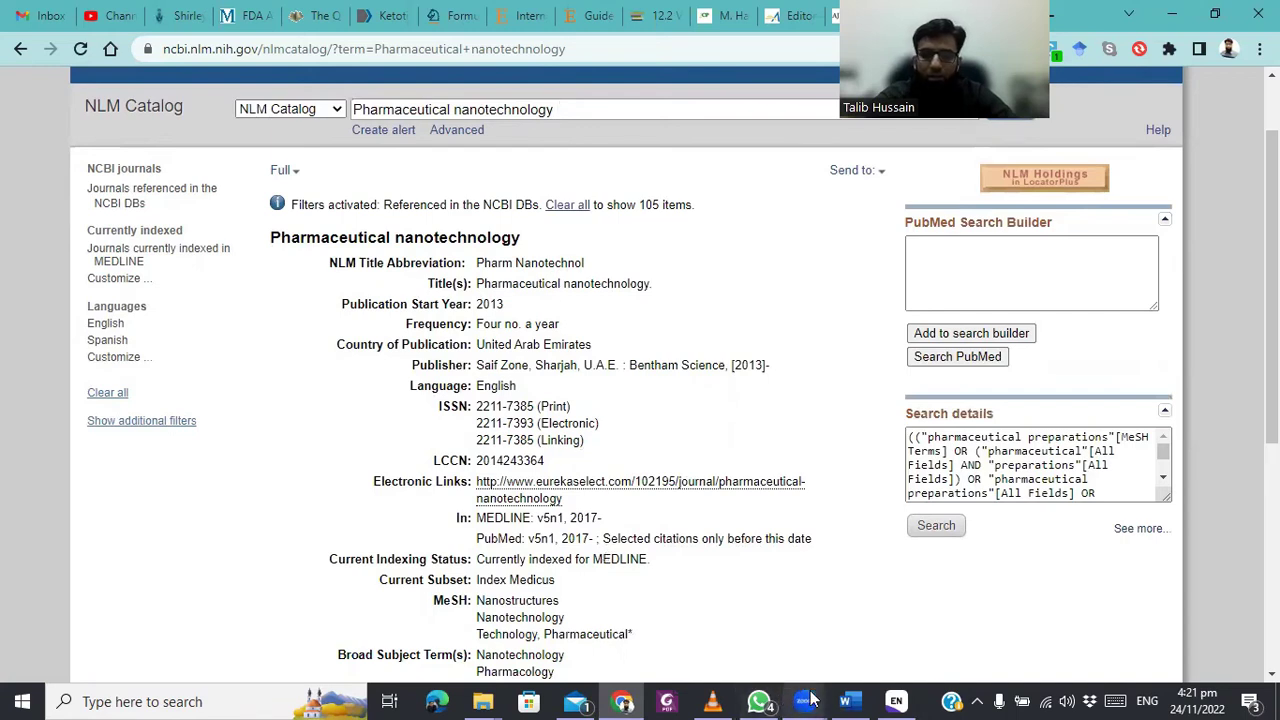
Switch to EndNote and start a new term in the Journals term list with the full journal name "Pharmaceutical nanotechnology"
mouse_move(810, 700)
mouse_move(896, 700)
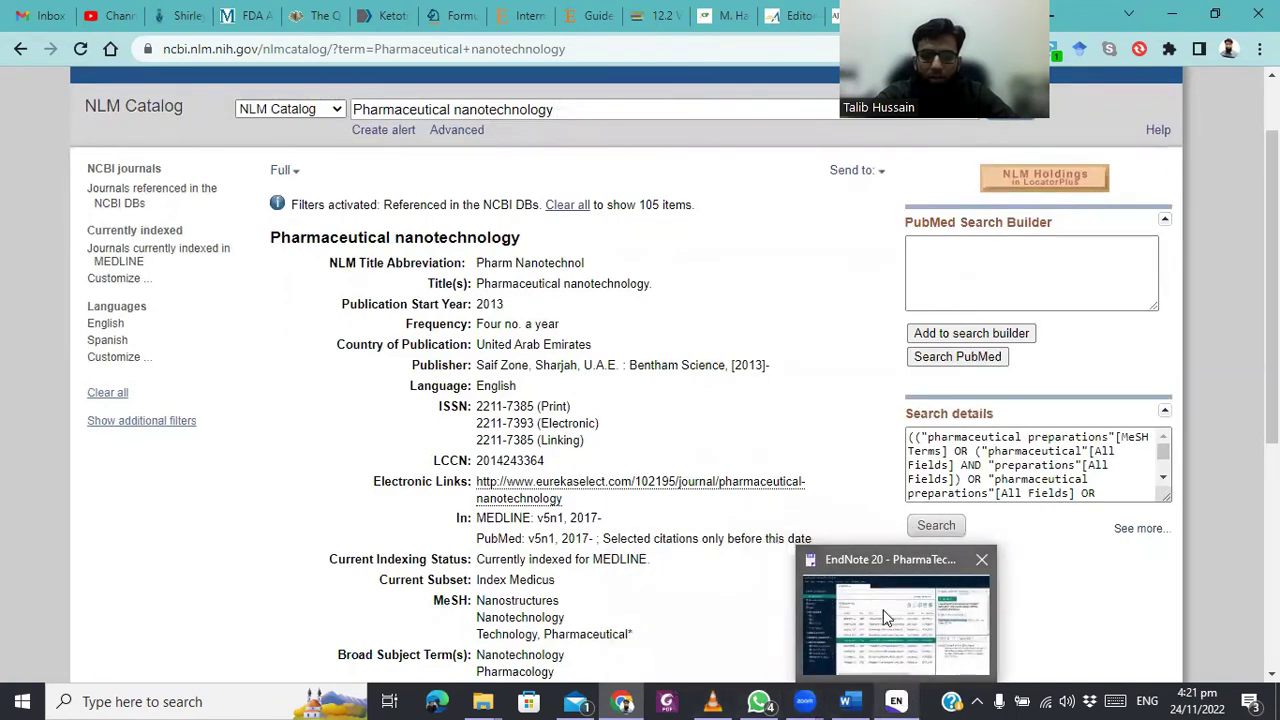
left_click(884, 617)
left_click(249, 41)
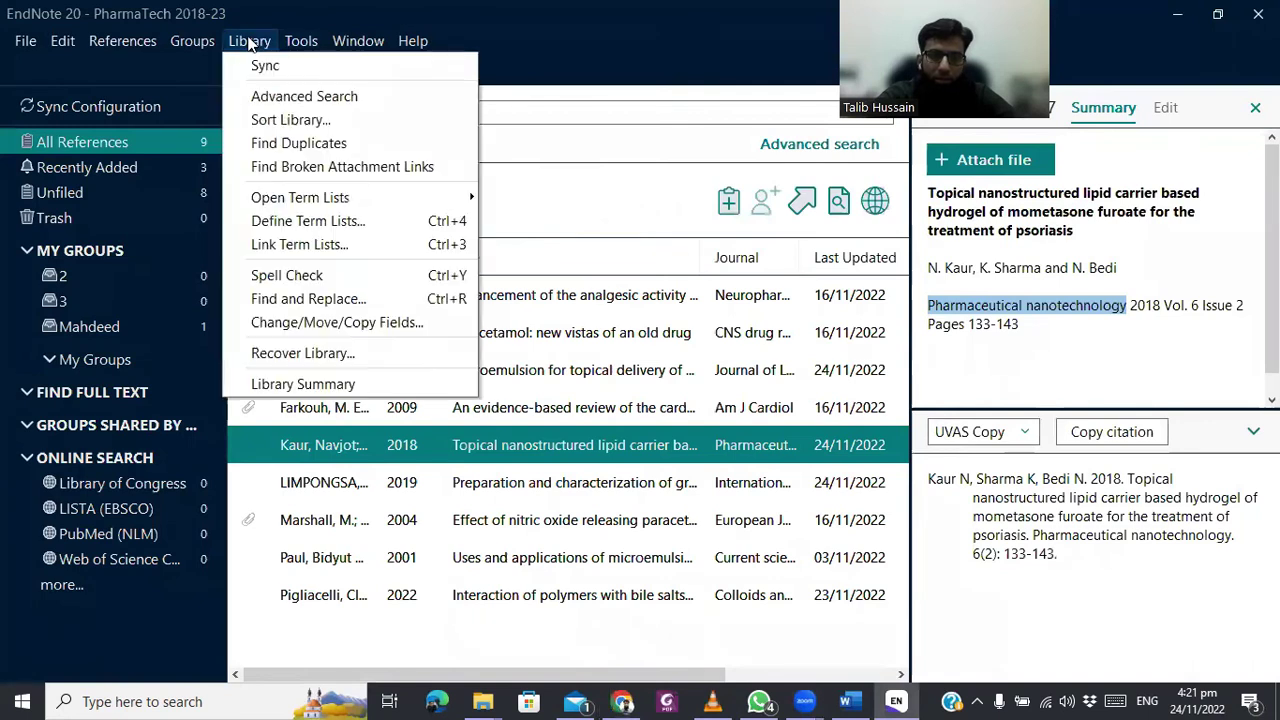
left_click(777, 294)
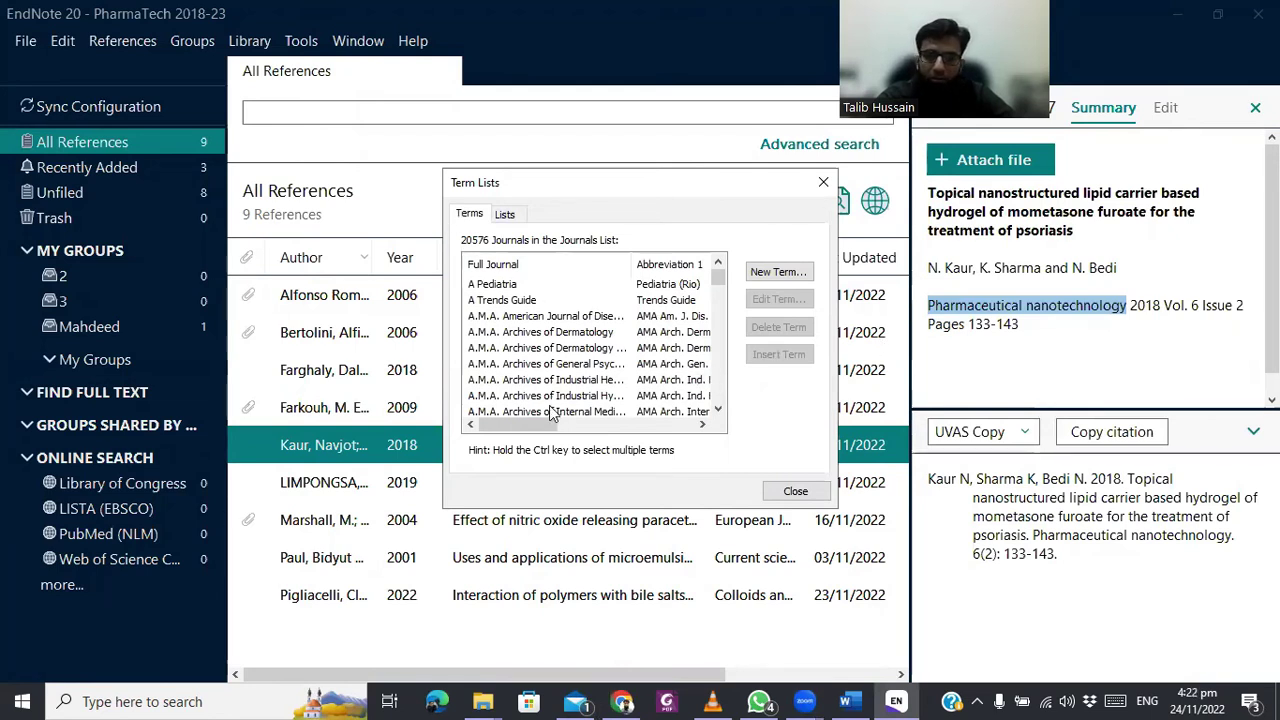
left_click(786, 274)
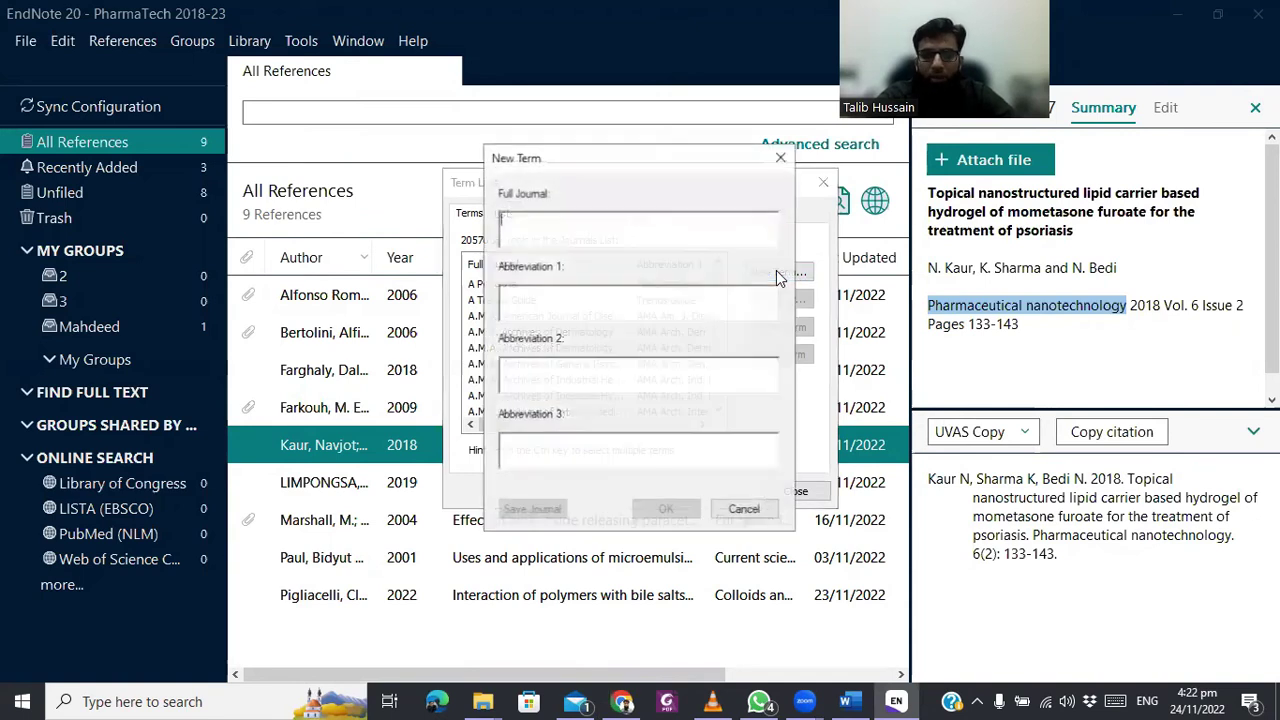
key("ctrl+v")
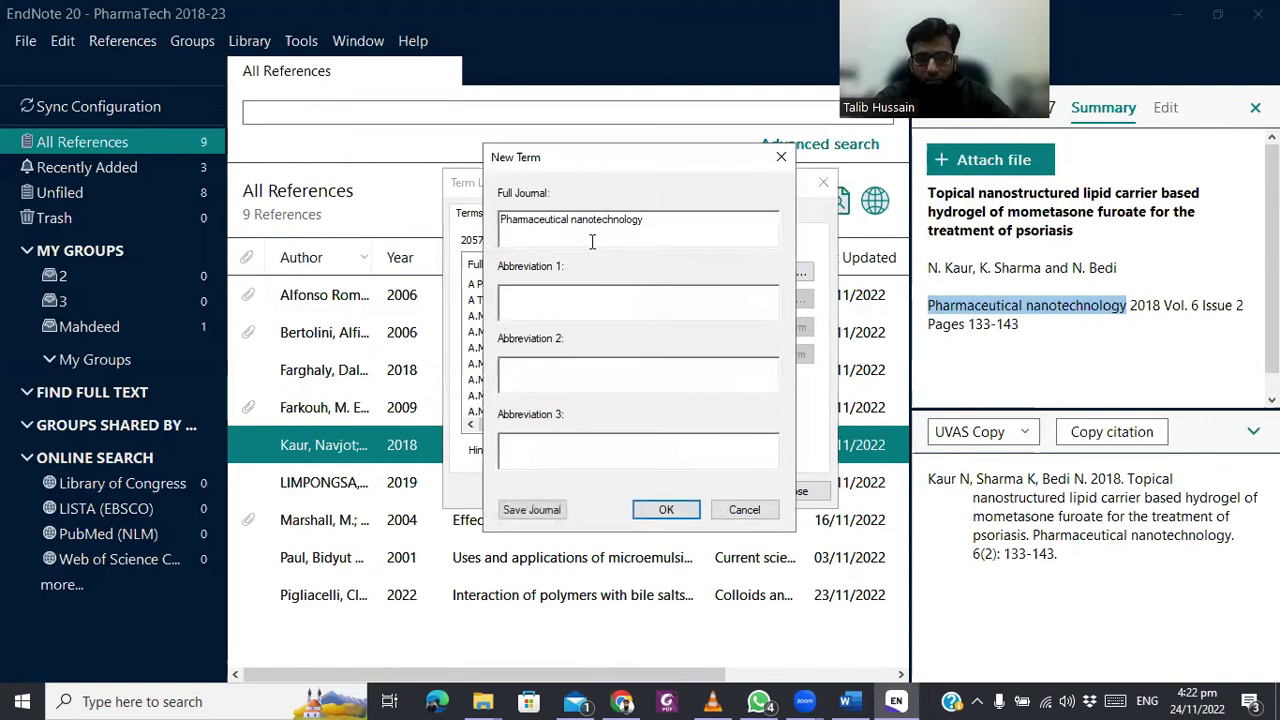
Copy the title abbreviation "Pharm Nanotechnol" from the NLM Catalog in Chrome into Abbreviation 1 and Abbreviation 2 of the new EndNote term
key("alt+Tab")
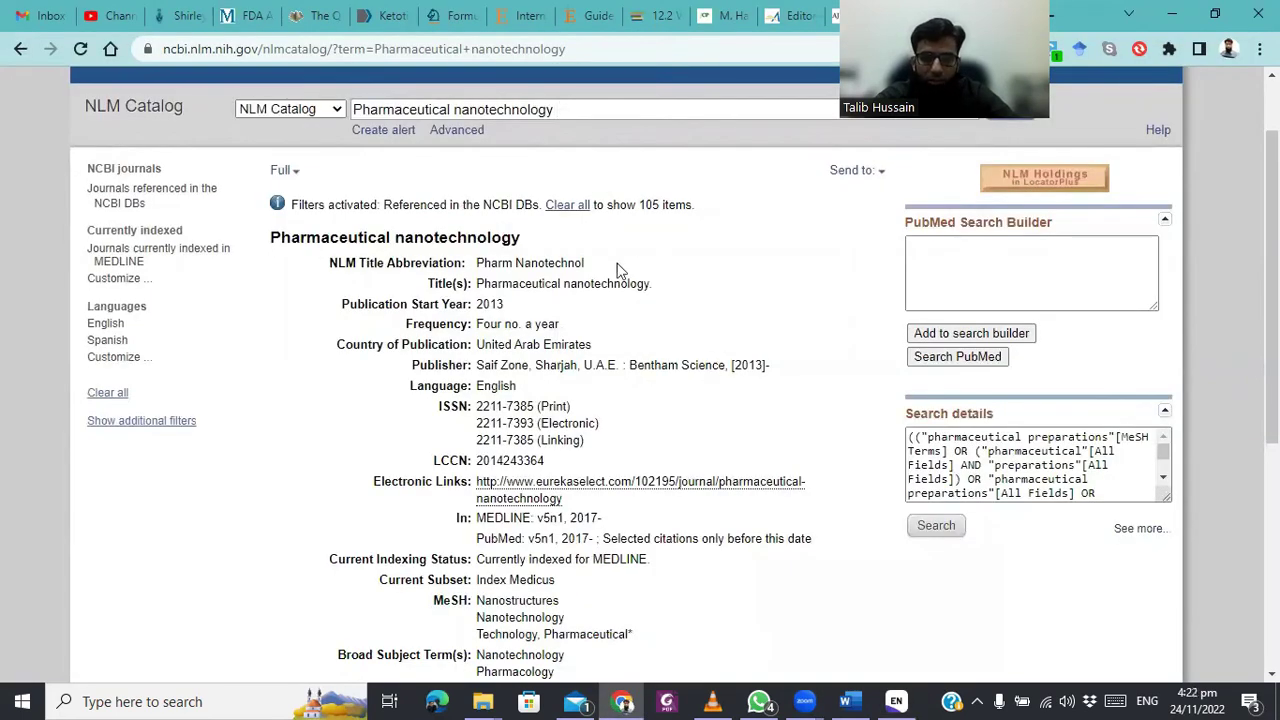
left_click_drag(588, 268, 478, 262)
key("ctrl+c")
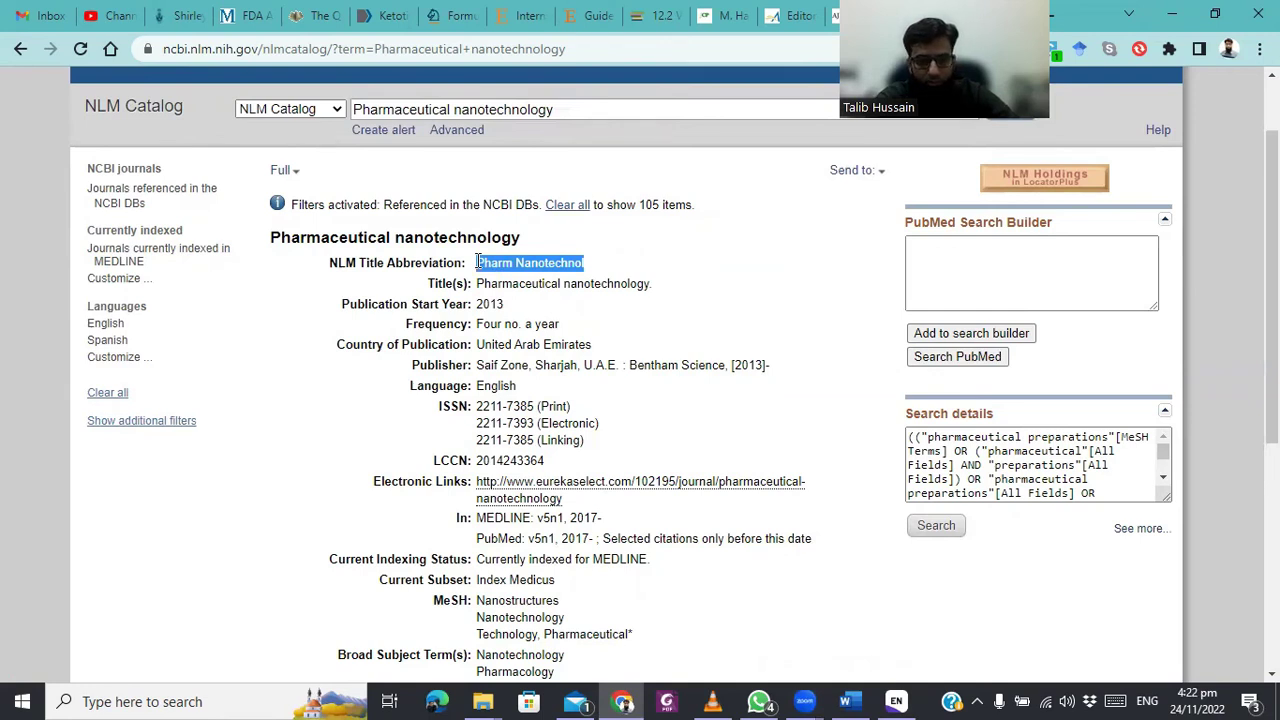
key("alt+Tab")
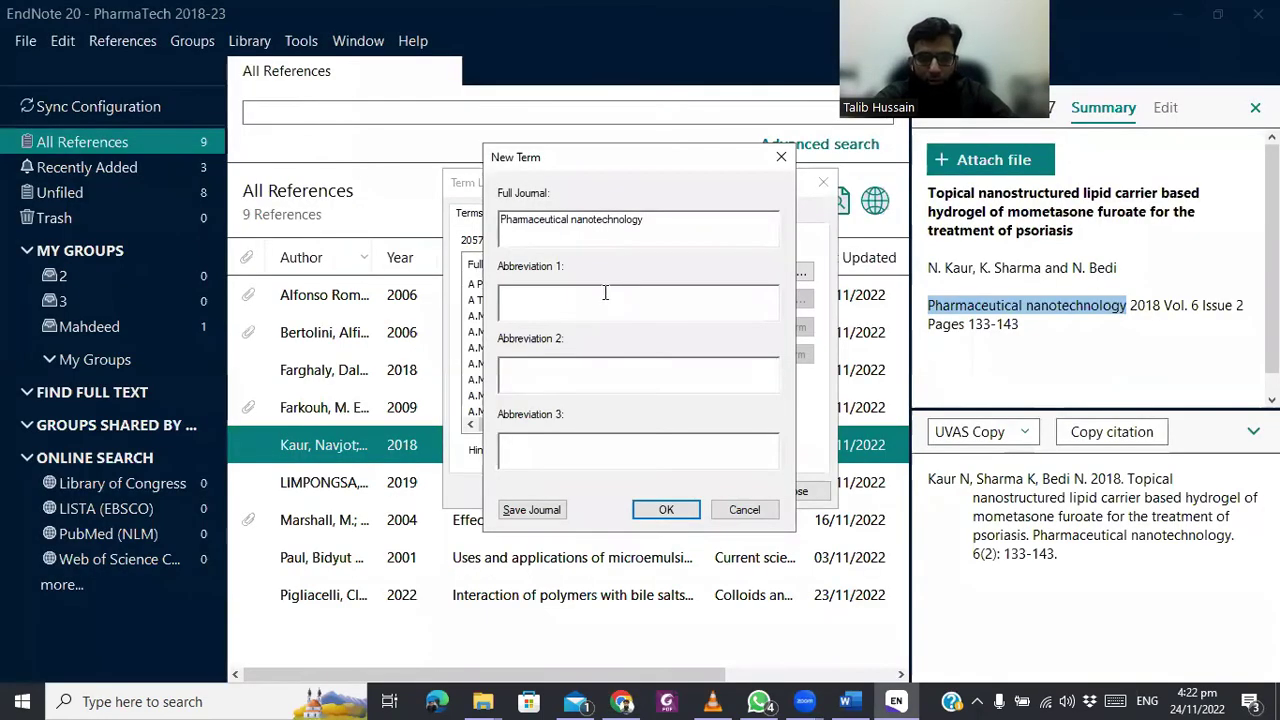
key("ctrl+v")
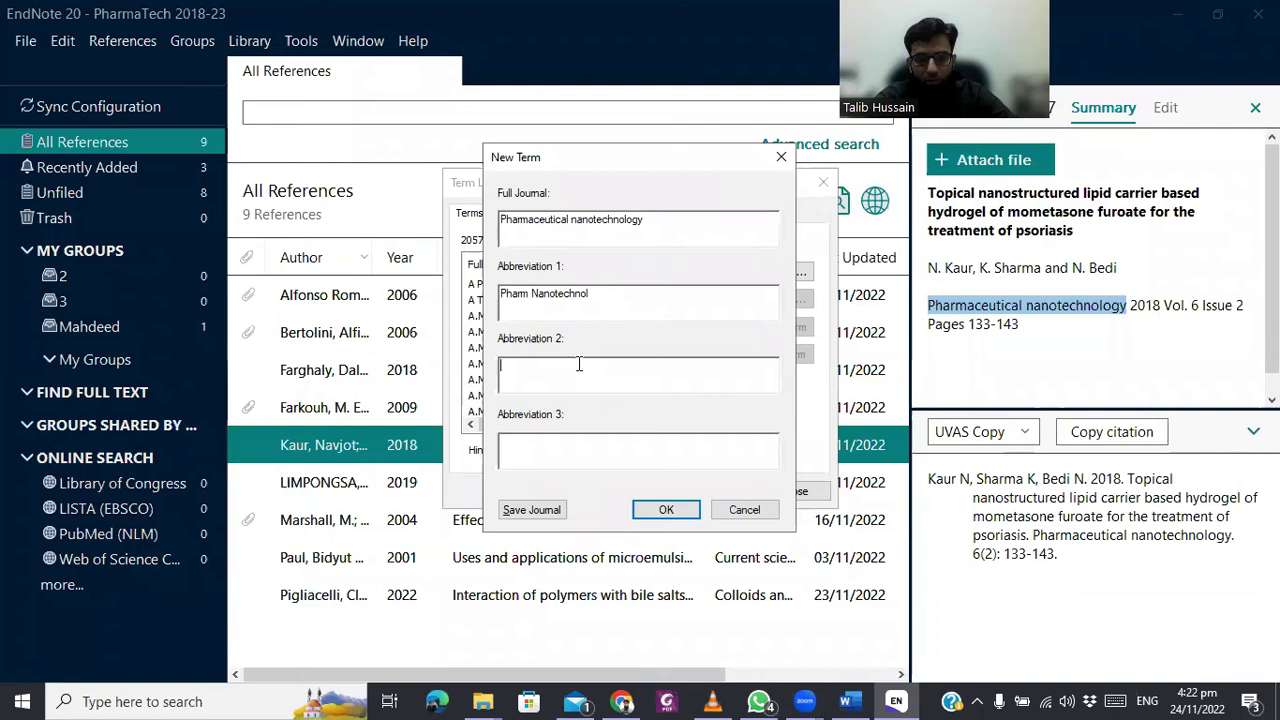
key("ctrl+v")
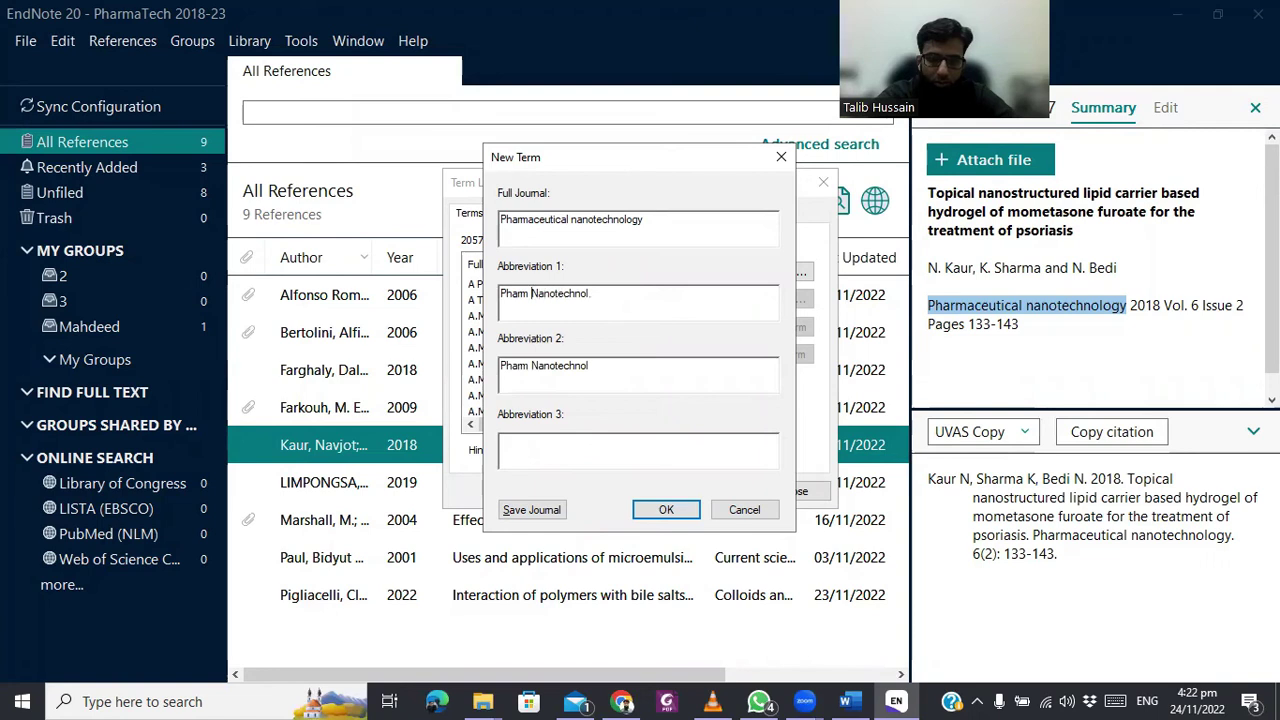
Change Abbreviation 1 to "Pharm. Nanotechnol.", save the new journal term, and close its entry form
left_click(529, 293)
type(".")
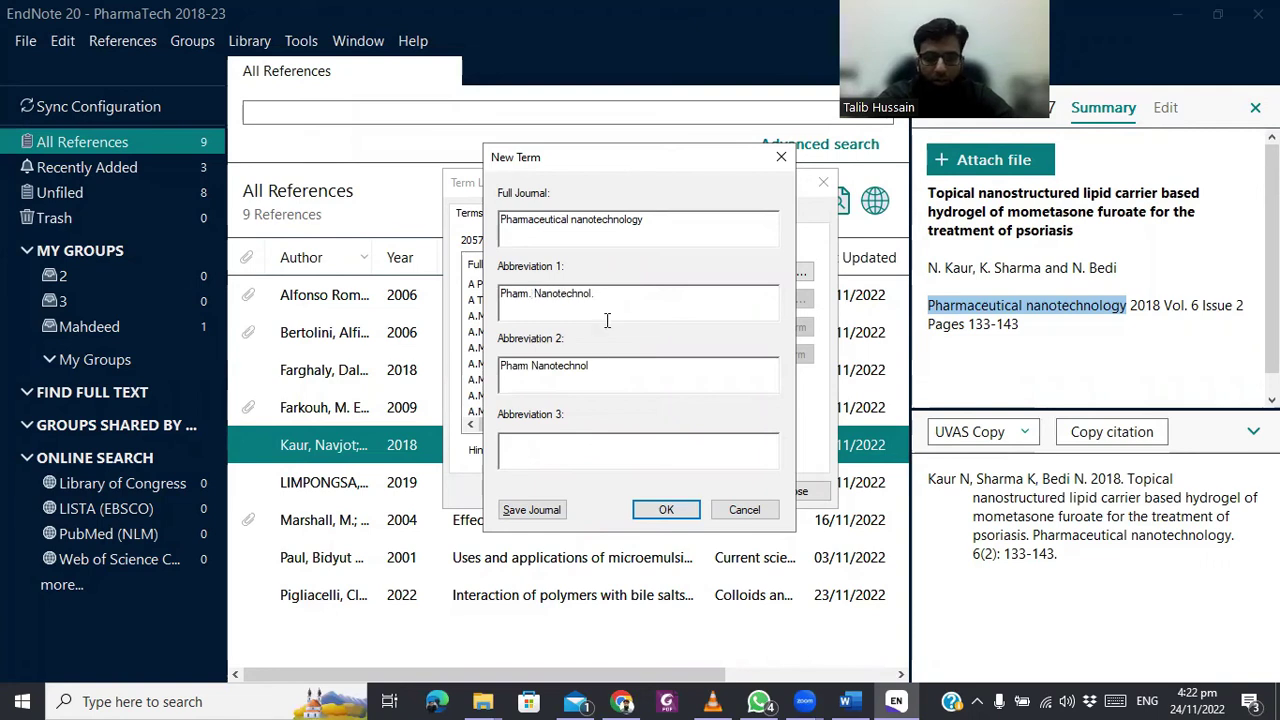
left_click(531, 512)
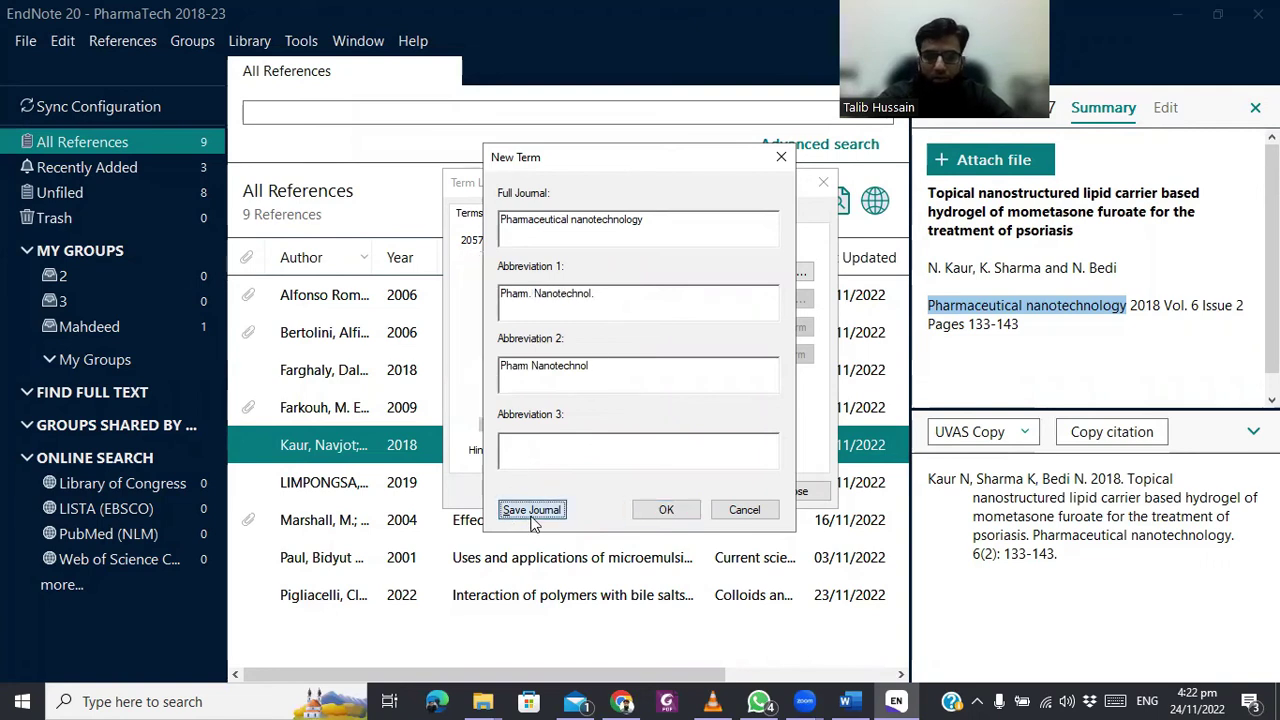
left_click(744, 512)
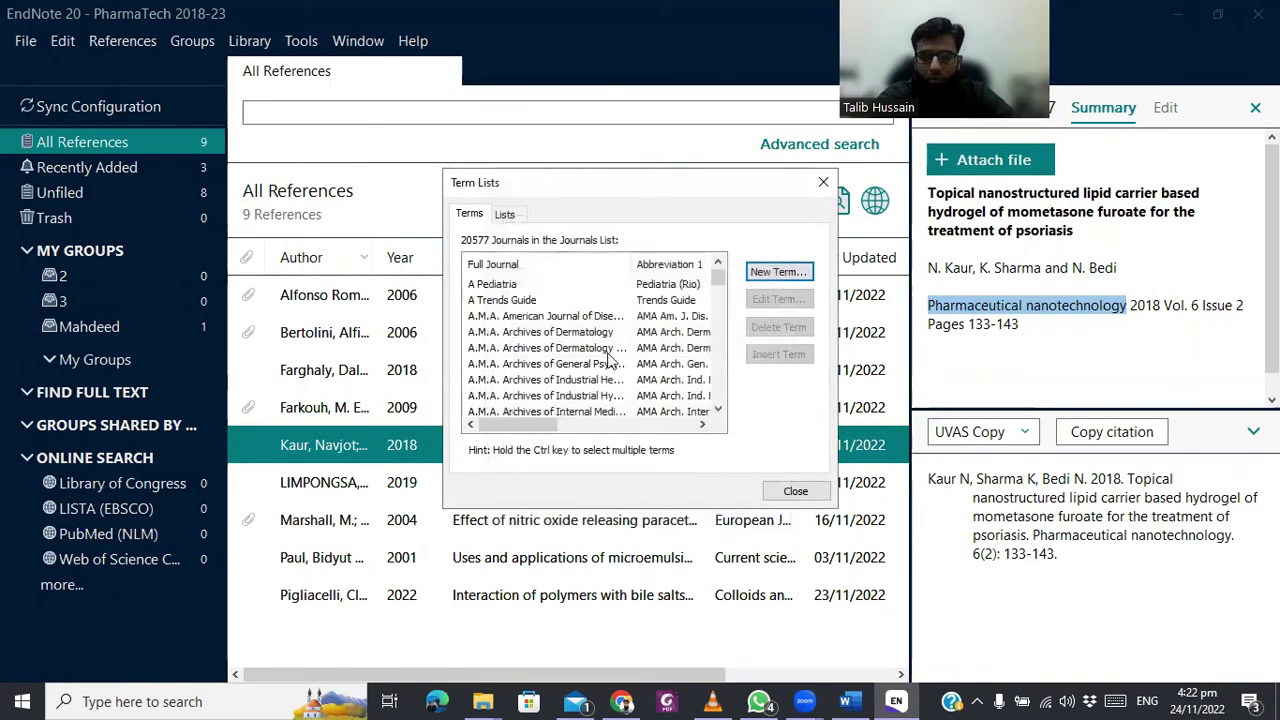
Find the "Pharmaceutical nanotechnology" entry in the Journals term list, check its abbreviation columns, and close the term lists
left_click(514, 350)
type("pharma")
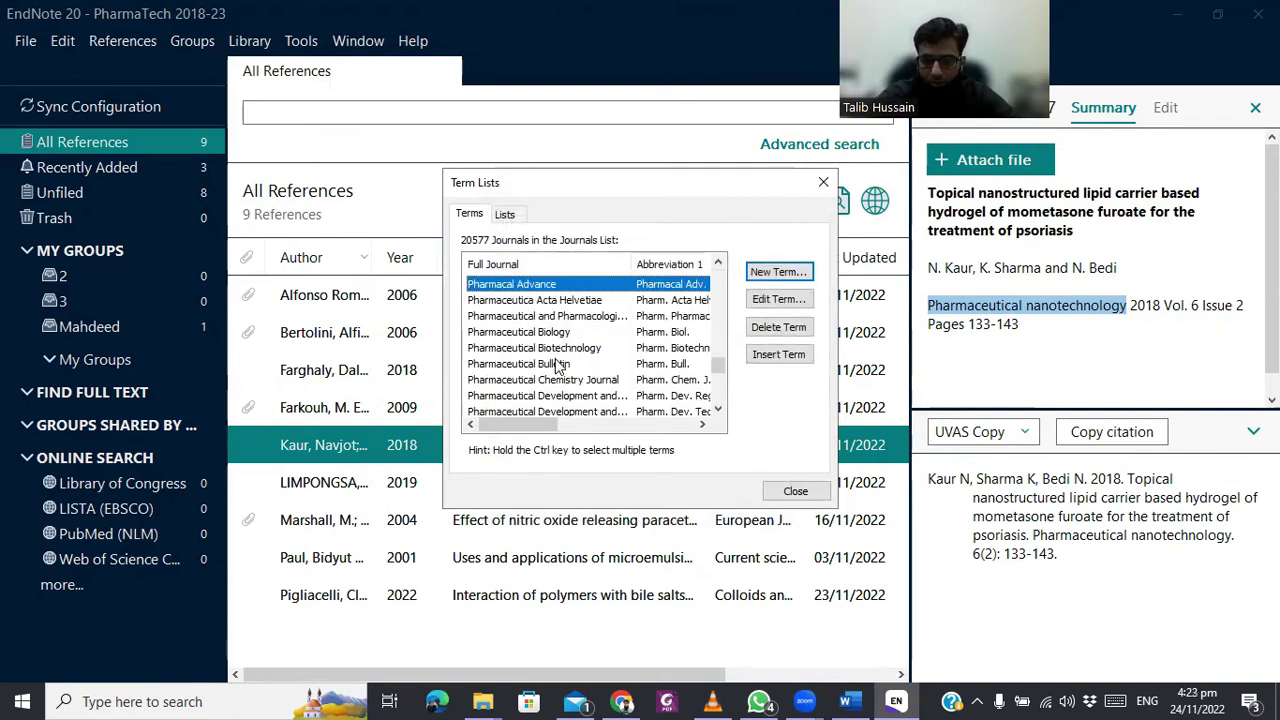
type("ceutical ou")
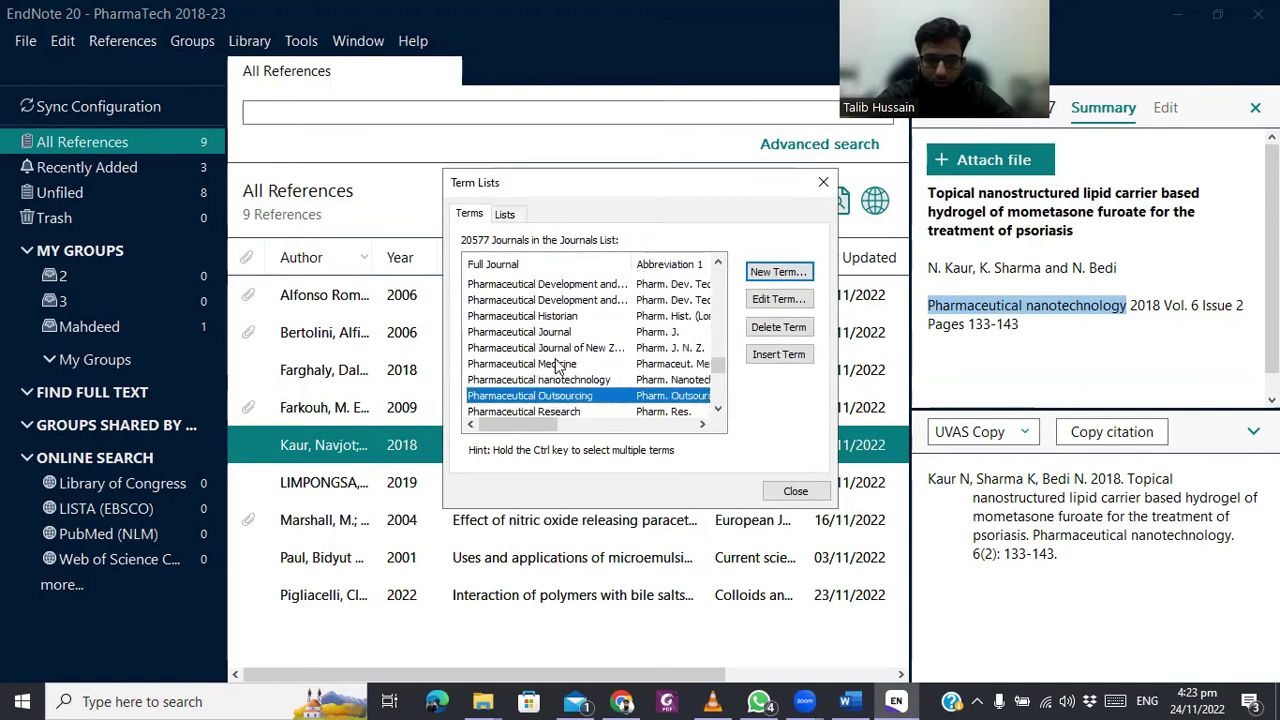
scroll(558, 367, "down", 1)
left_click(558, 367)
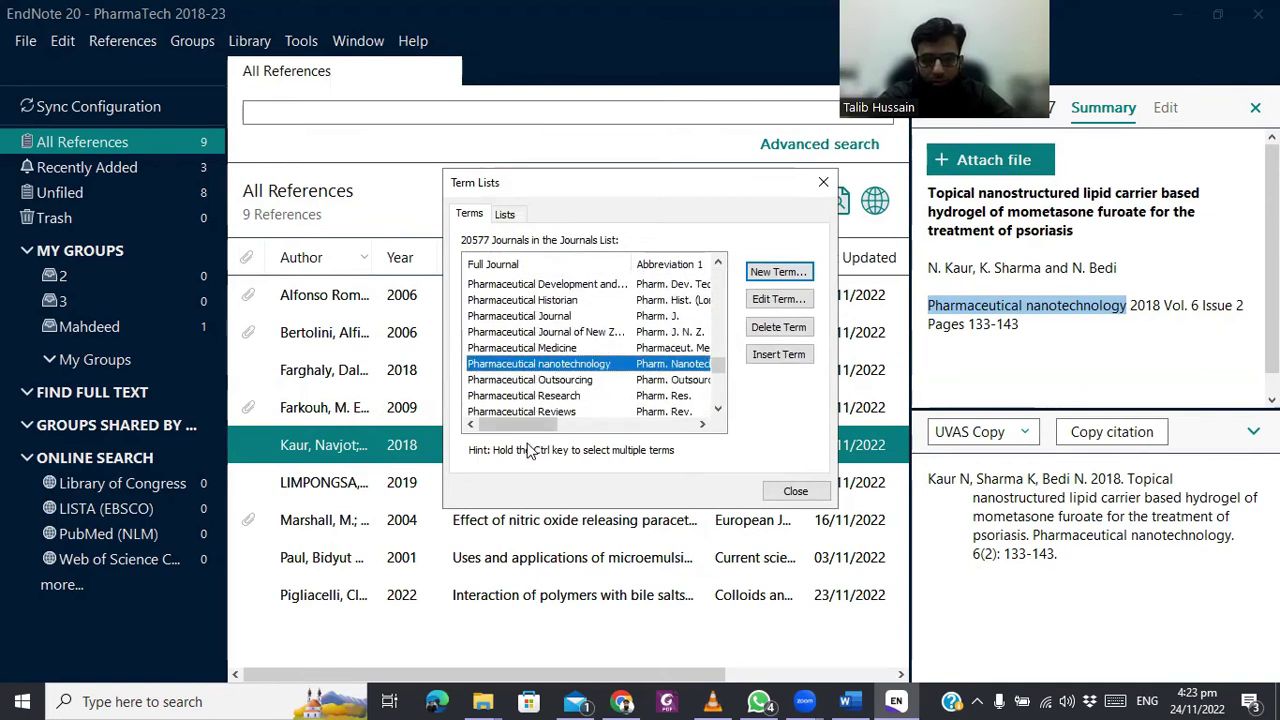
left_click_drag(522, 425, 565, 430)
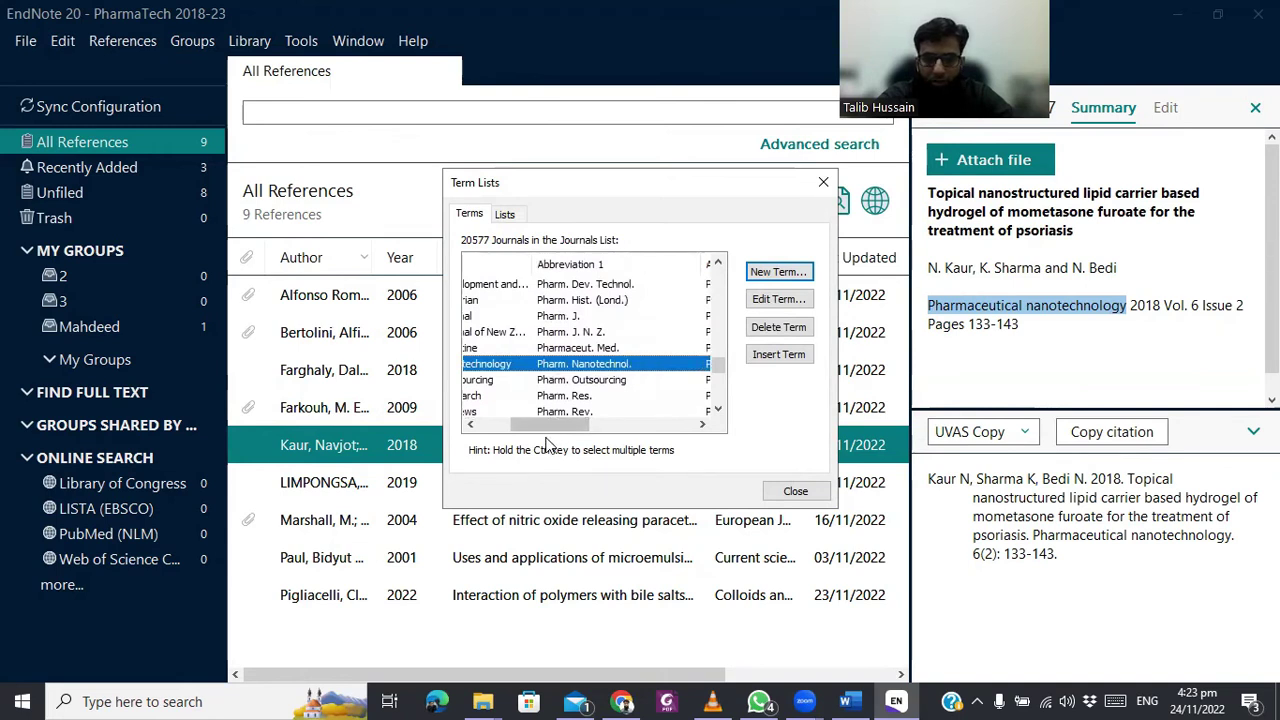
left_click_drag(552, 426, 512, 428)
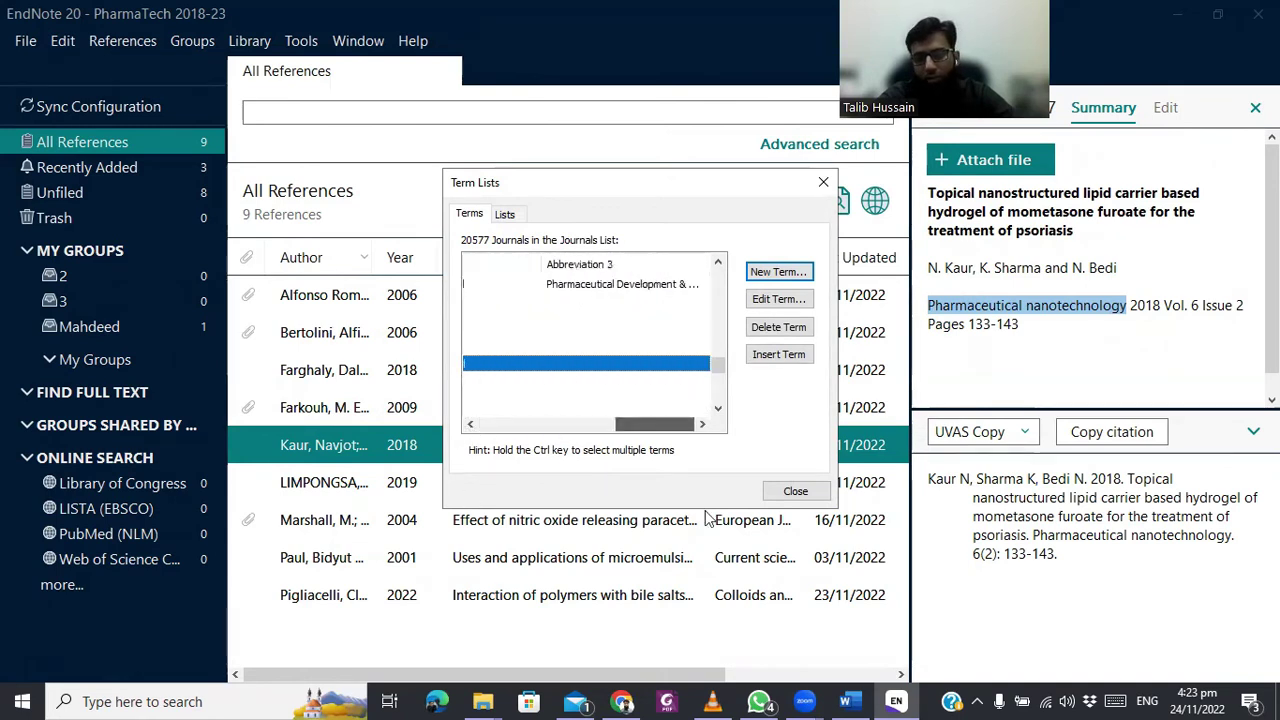
left_click(808, 491)
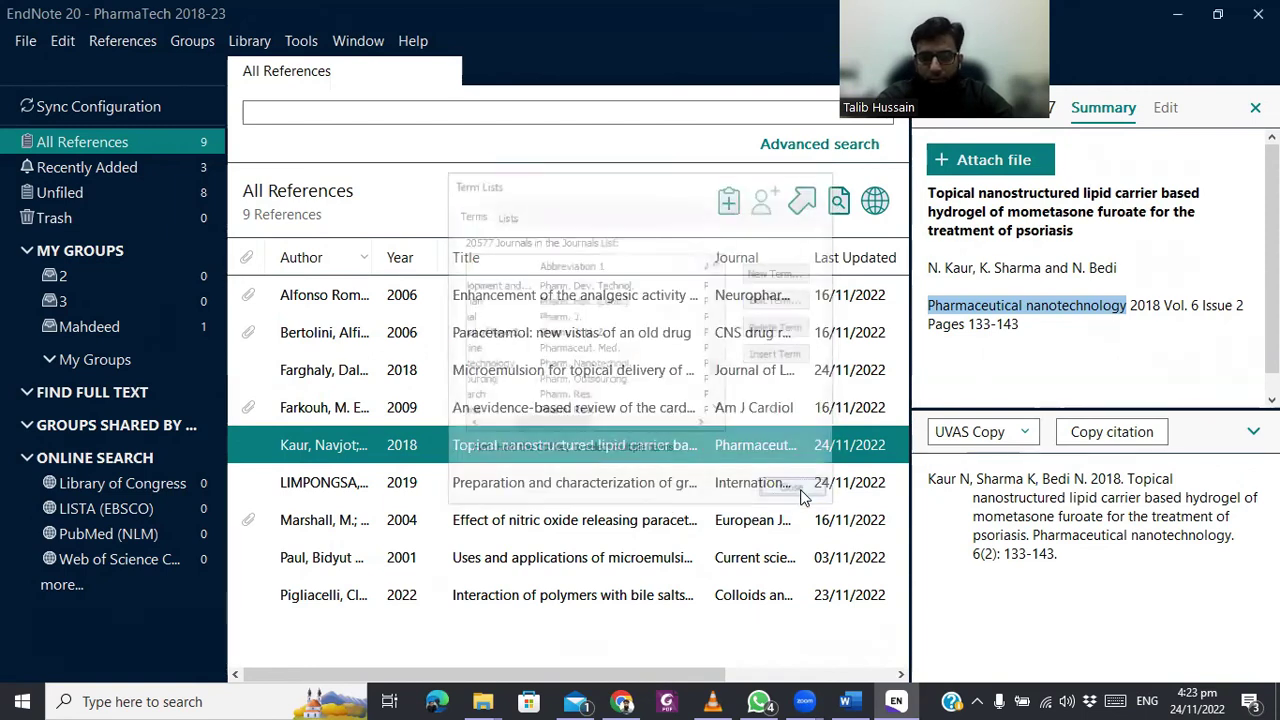
Copy the journal name "International Journal of Applied Pharmaceutics" from the summary of the 2019 grapefruit oil microemulsion reference
left_click(592, 485)
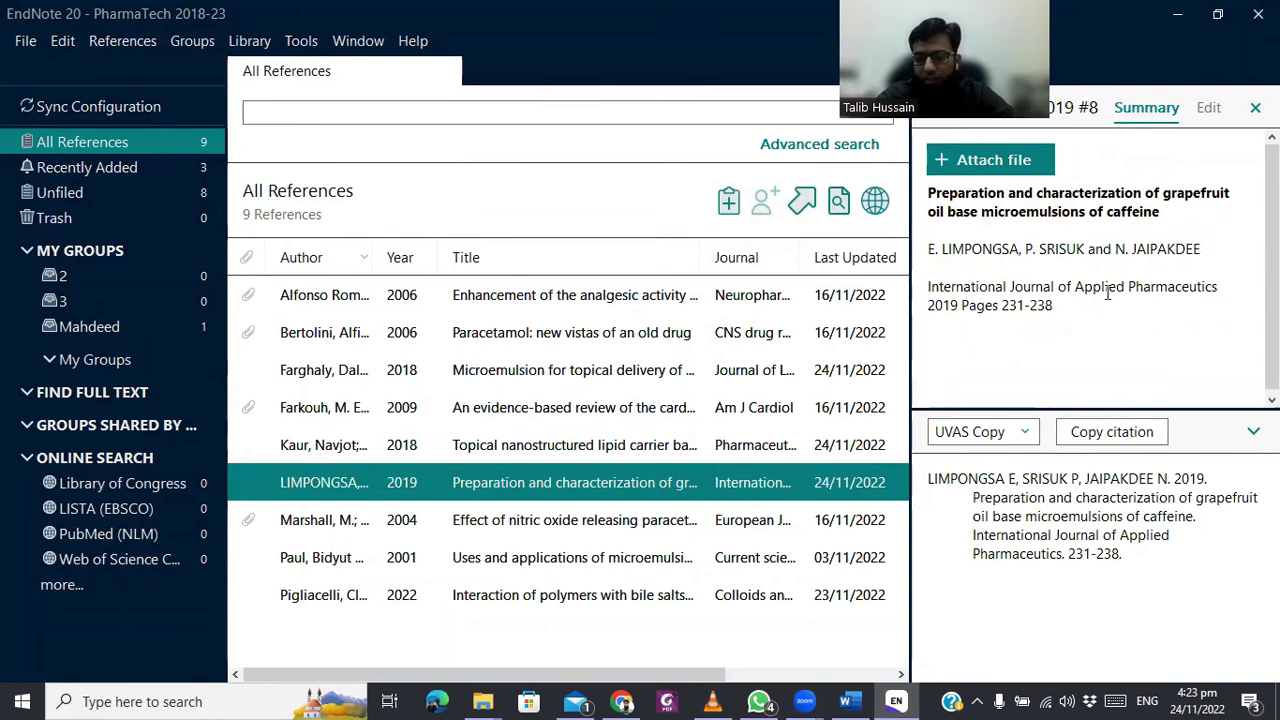
left_click_drag(929, 290, 1227, 288)
key("ctrl+c")
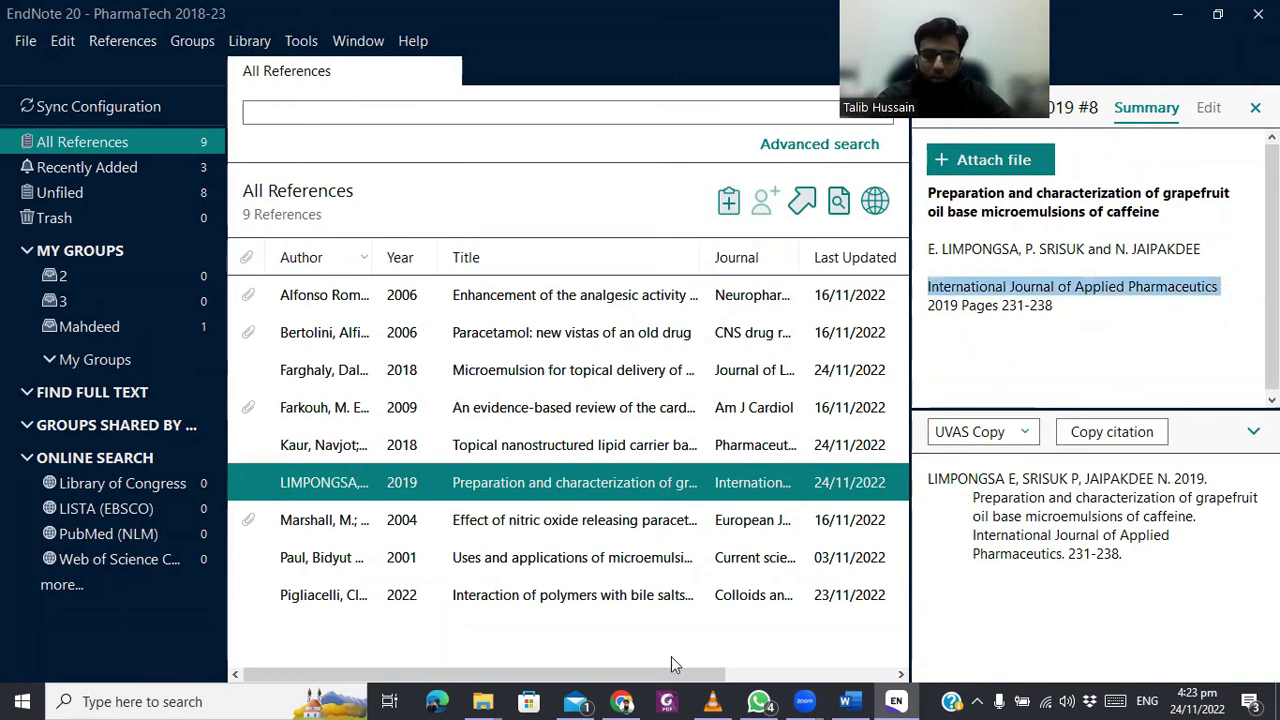
Switch to Chrome and search the NLM Catalog for "International Journal of Applied Pharmaceutics"
left_click(618, 701)
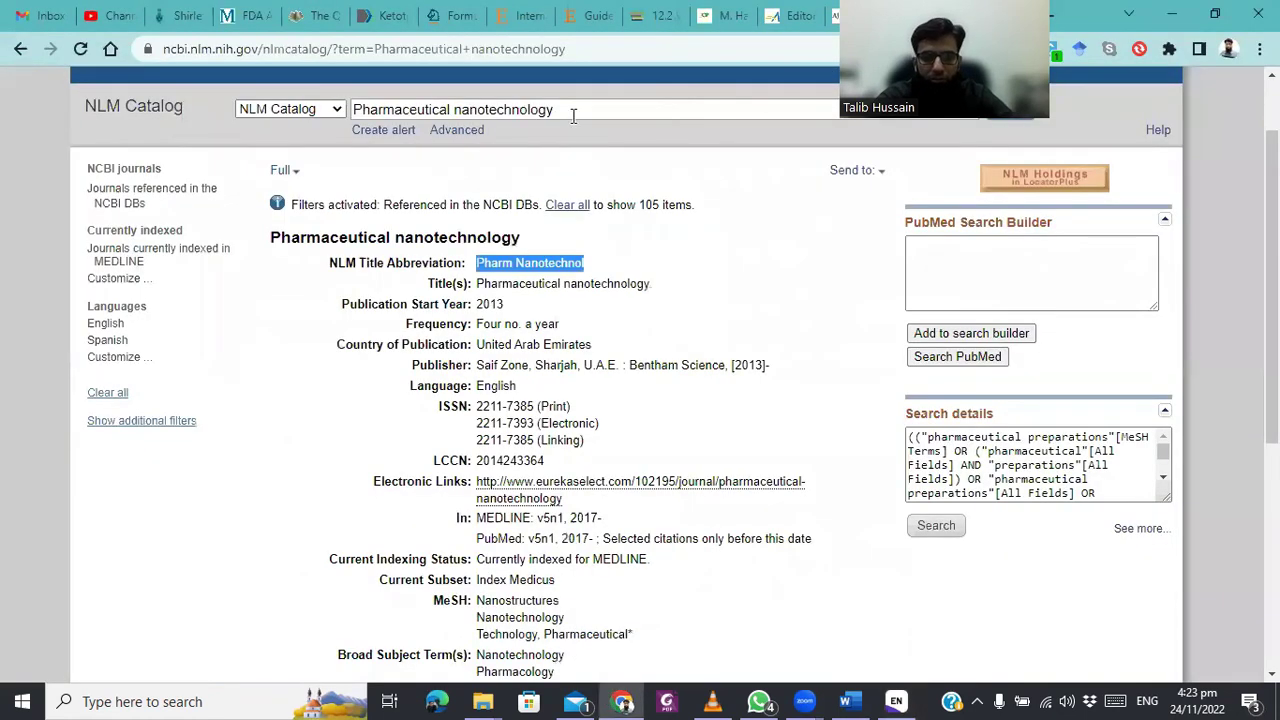
left_click_drag(573, 115, 288, 106)
key("ctrl+v")
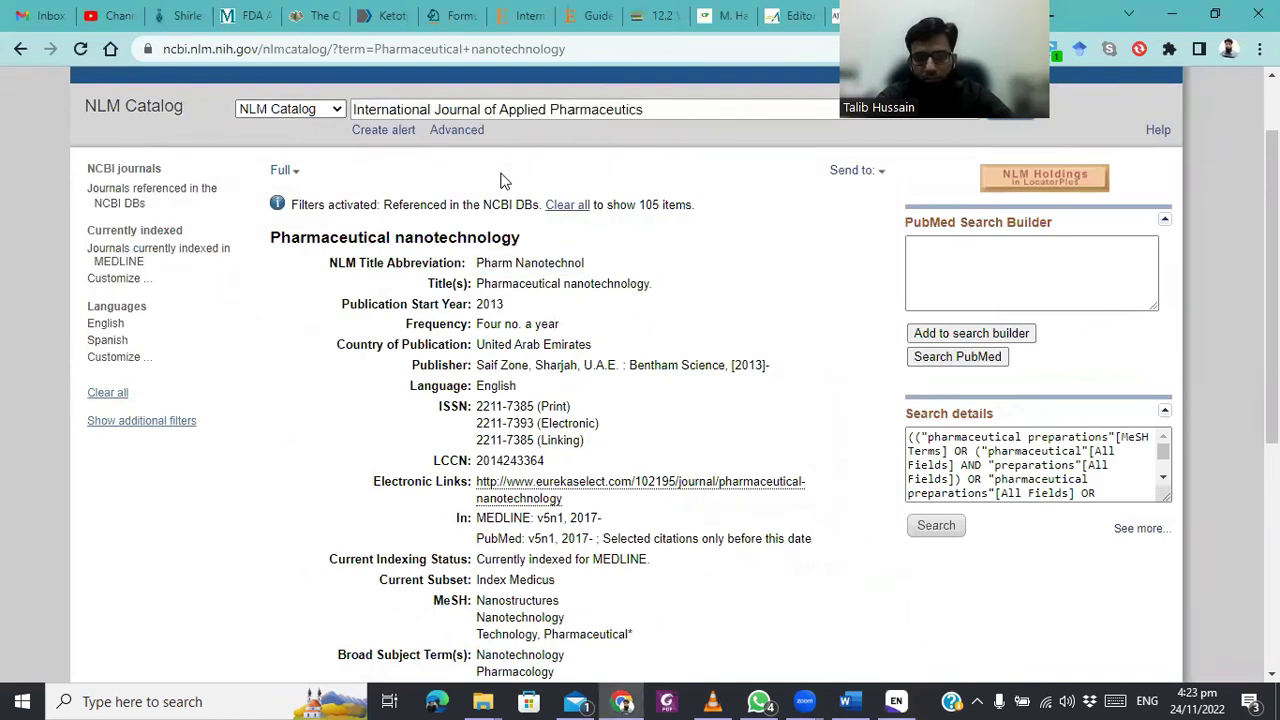
key("Return")
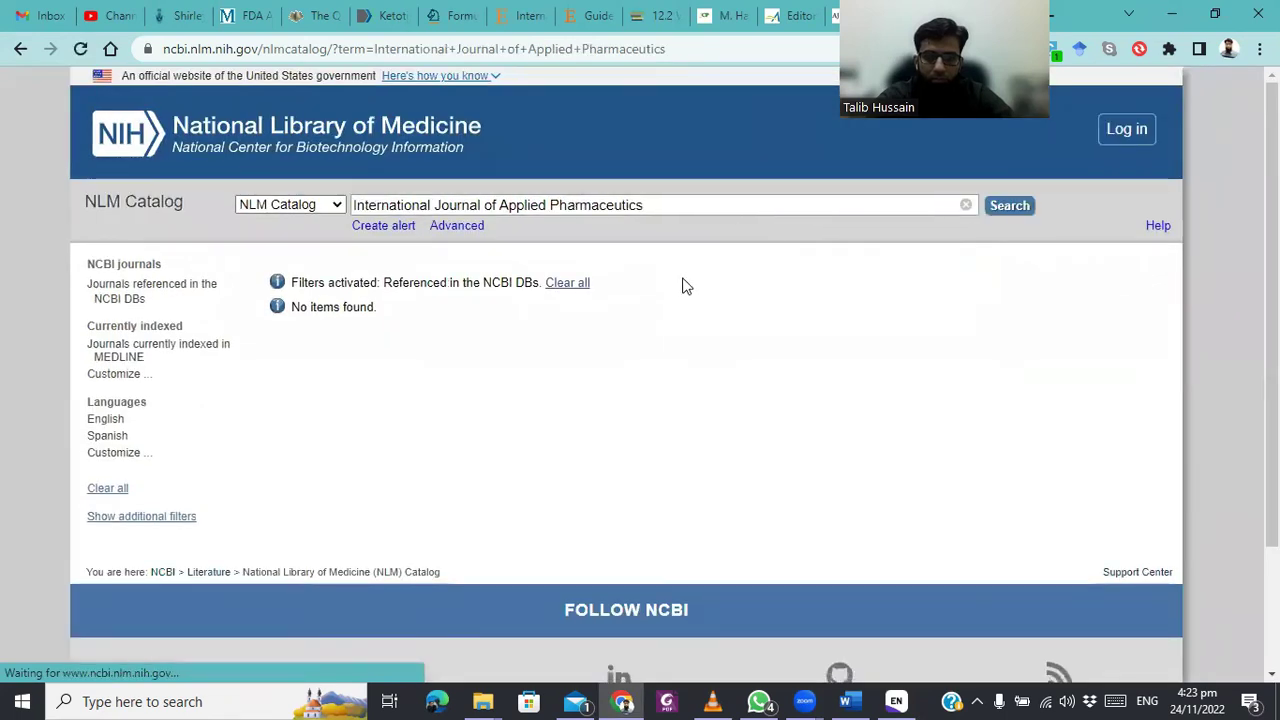
key("Return")
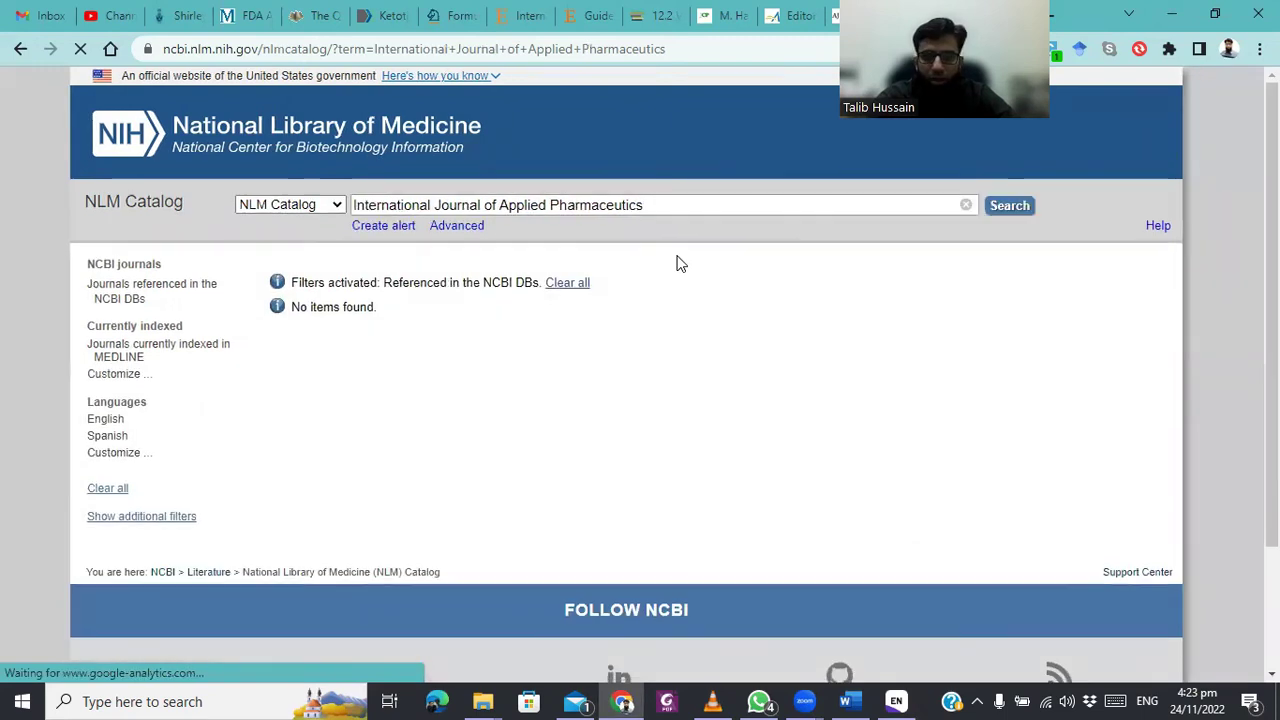
Search Google in a new tab for "international journal of applied pharmaceutics abbreviation" and copy the abbreviation "Int. J. Appl. Pharm."
left_click_drag(651, 206, 341, 228)
key("ctrl+c")
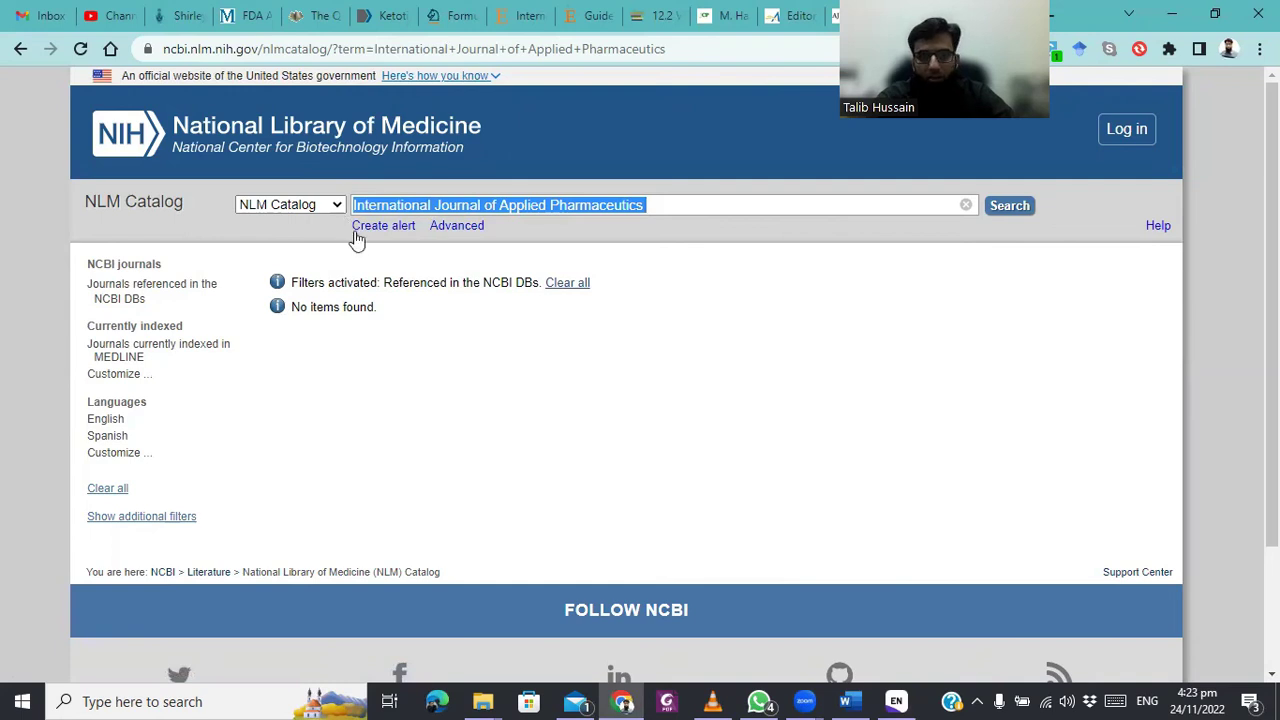
left_click(841, 147)
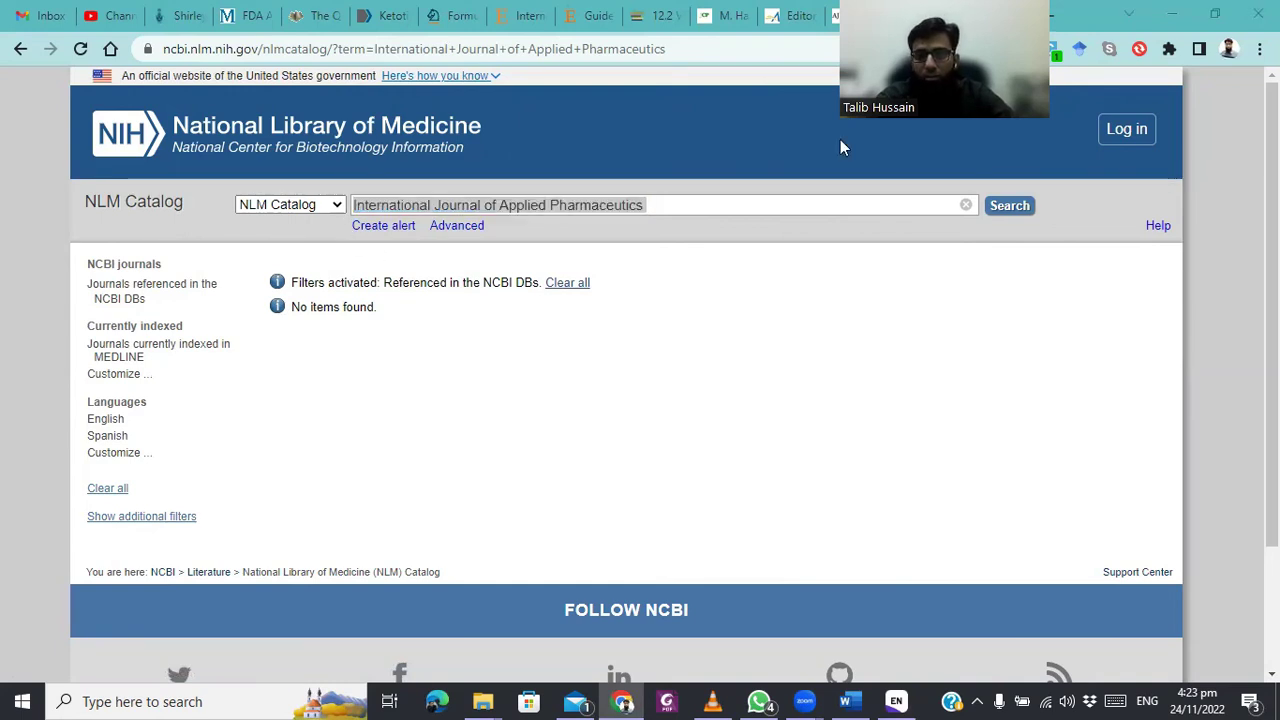
left_click(1090, 10)
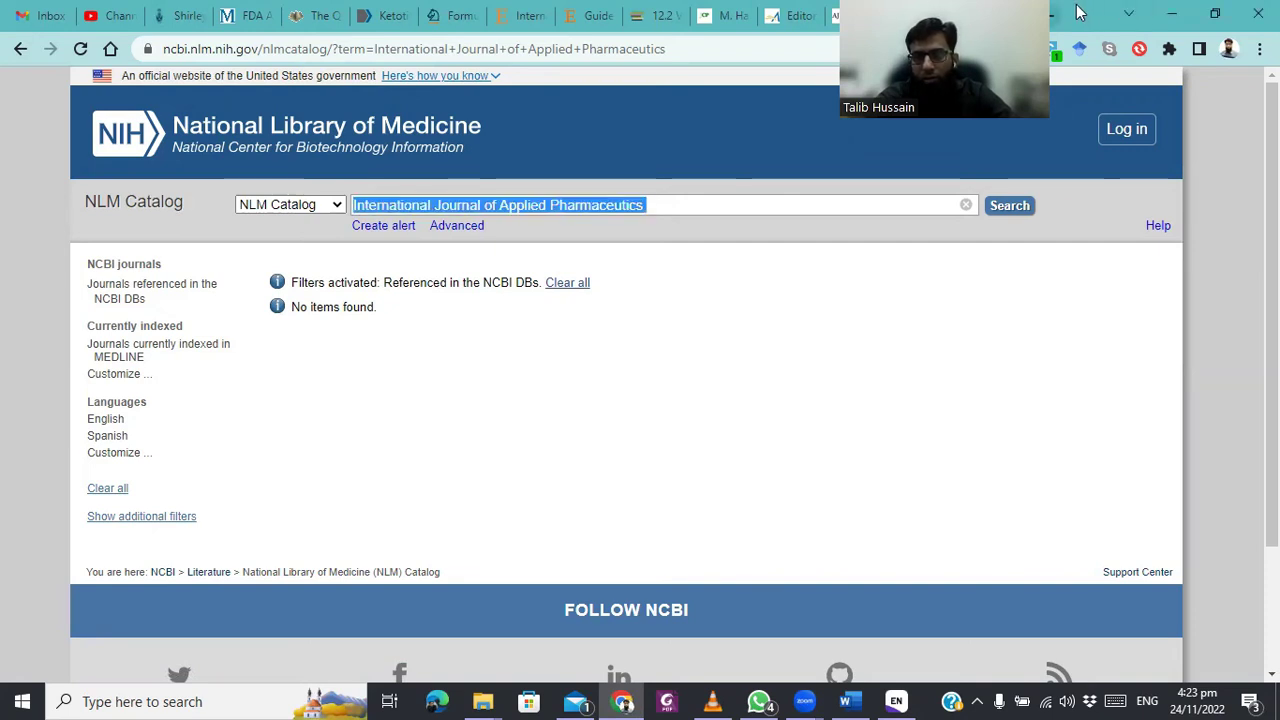
left_click(1055, 14)
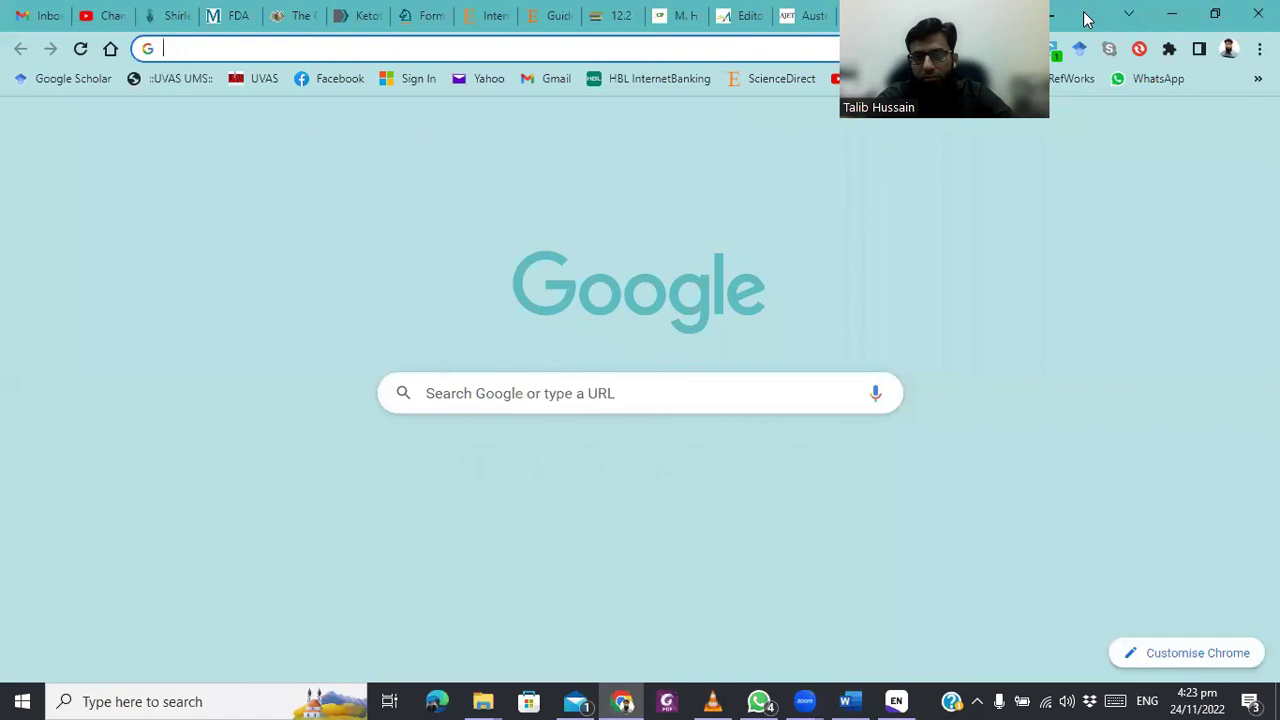
left_click(427, 48)
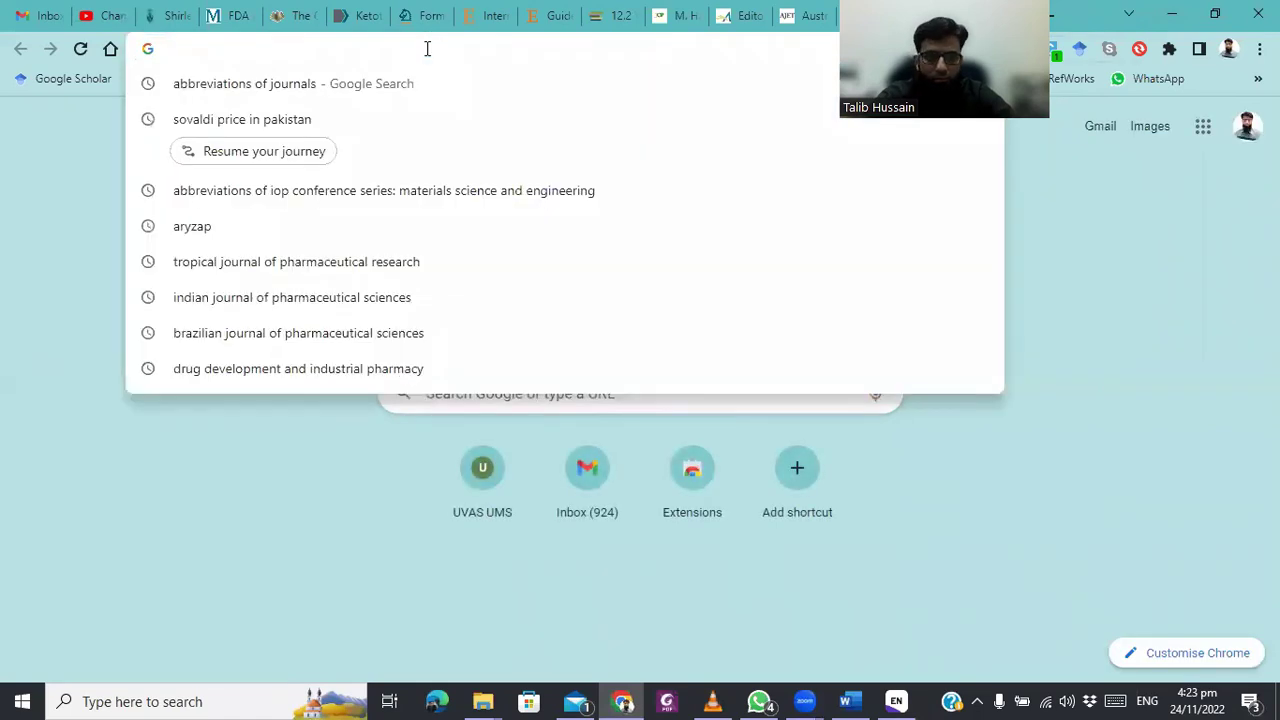
key("ctrl+v")
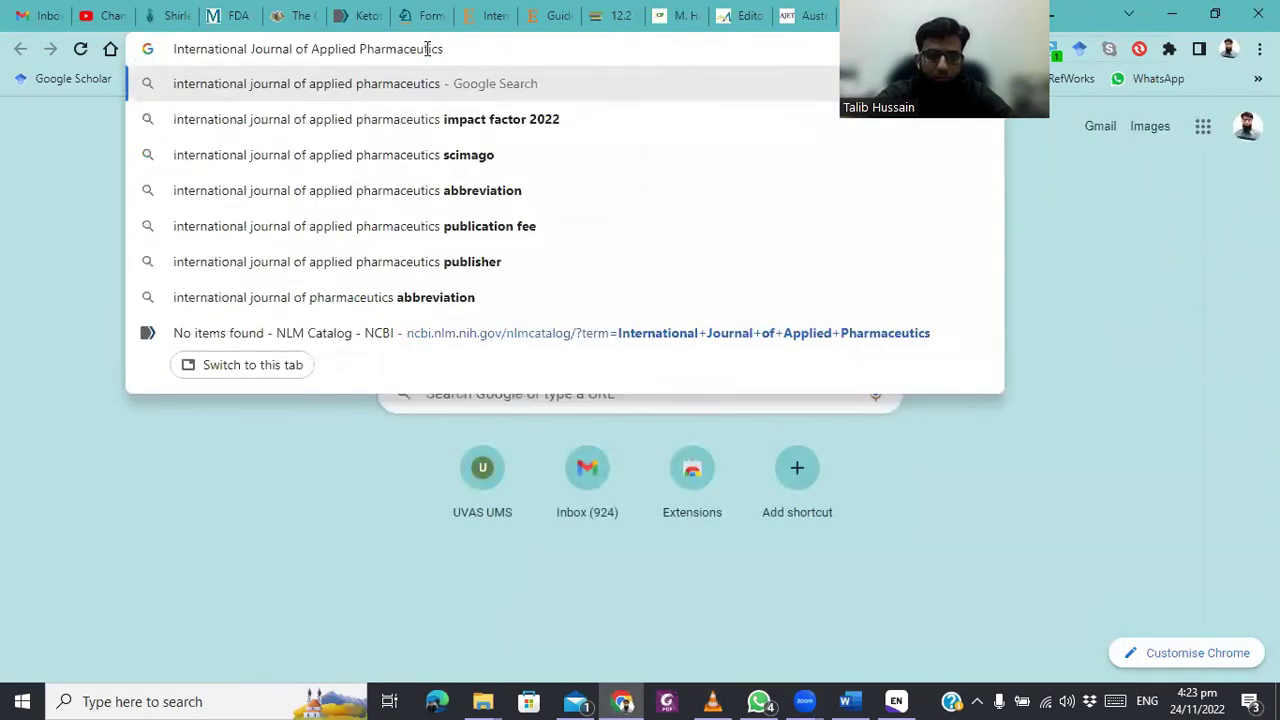
key("BackSpace")
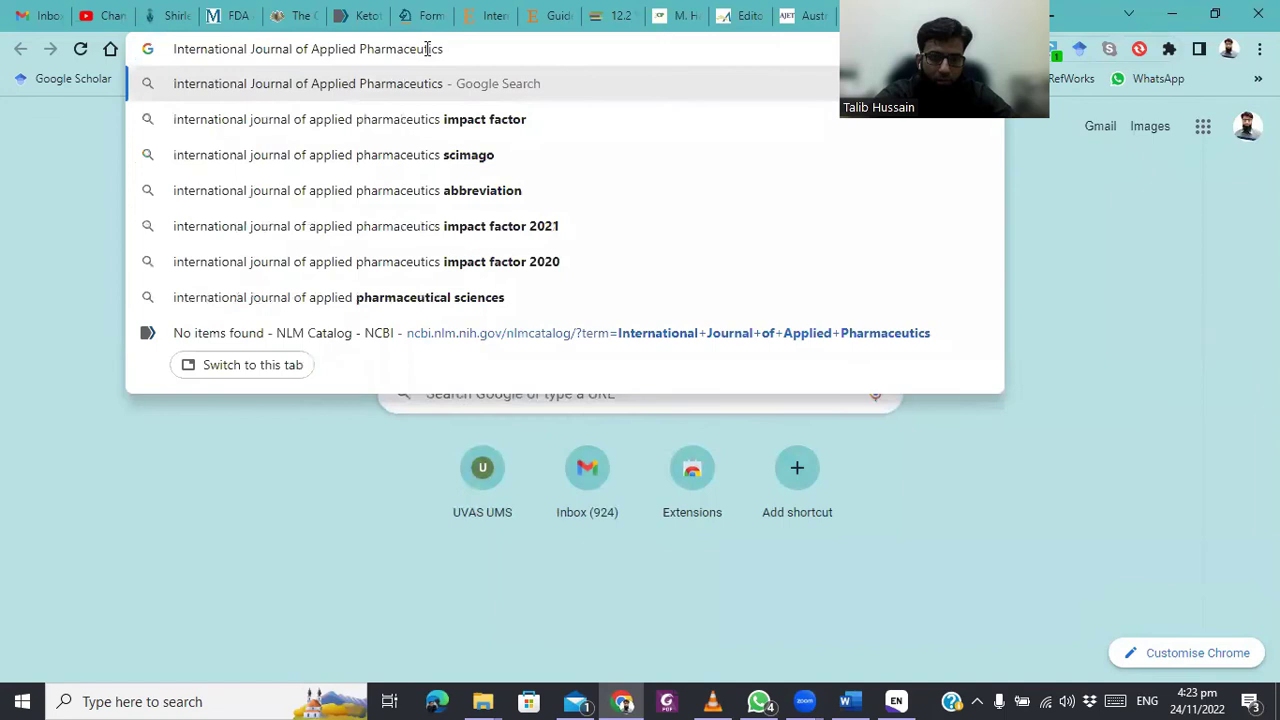
left_click(380, 196)
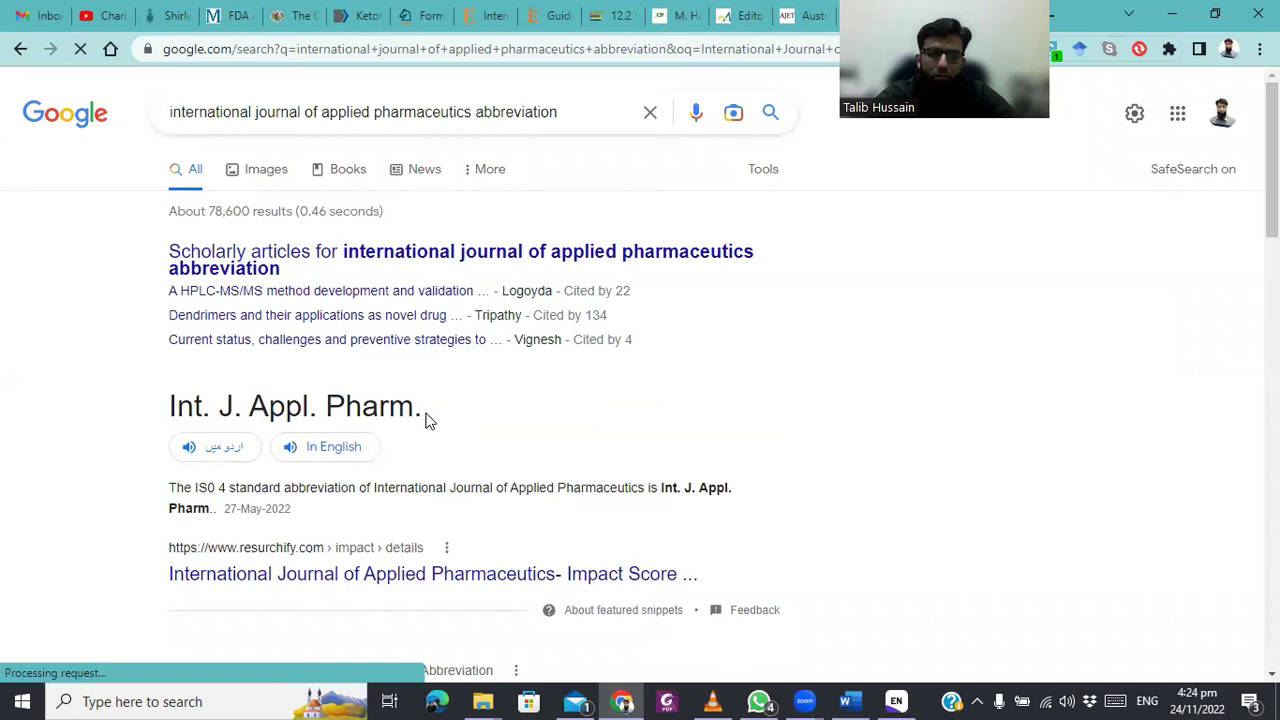
left_click_drag(425, 420, 163, 423)
key("ctrl+c")
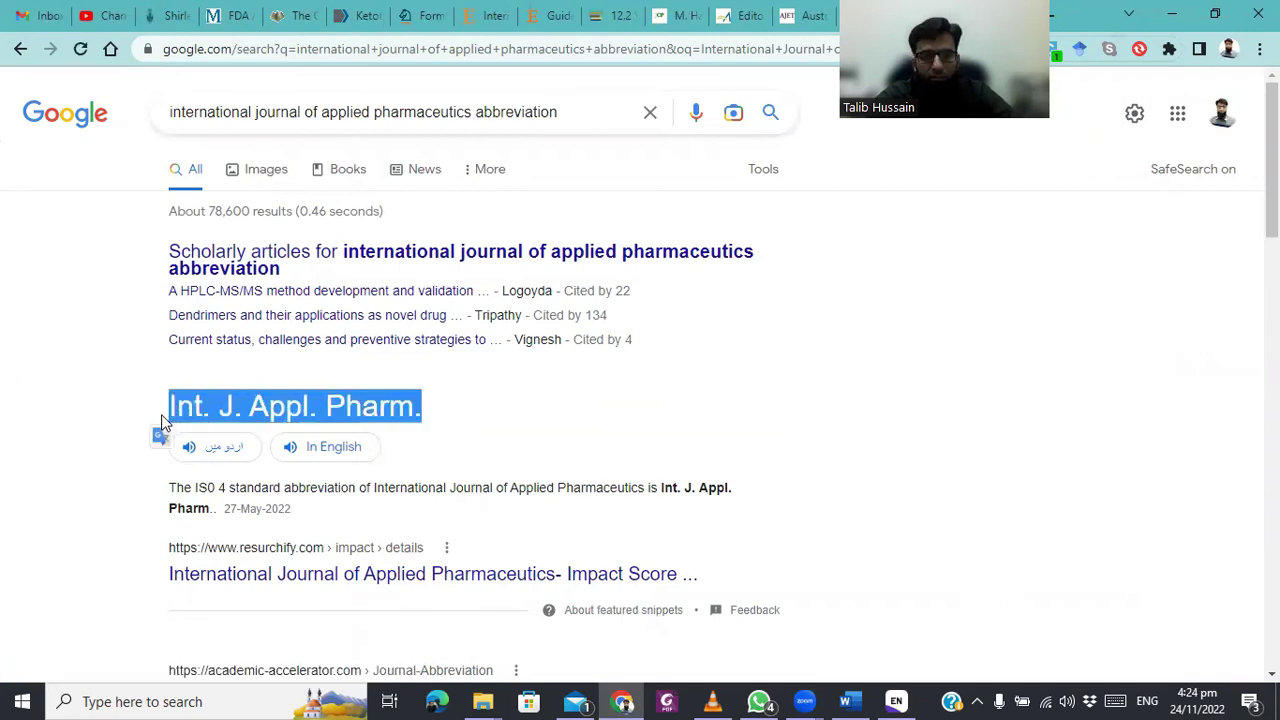
In EndNote's Journals term list, start a new term with the full journal name "International Journal of Applied Pharmaceutics"
key("alt+Tab")
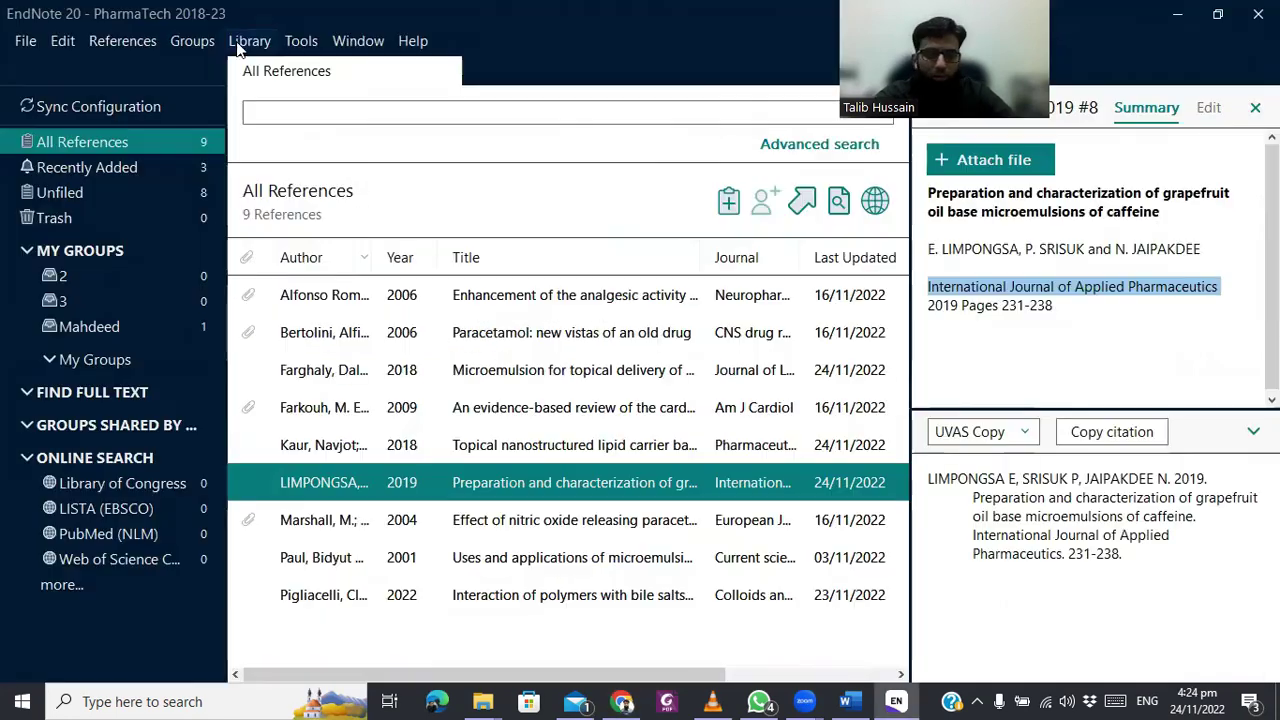
left_click(239, 47)
mouse_move(340, 197)
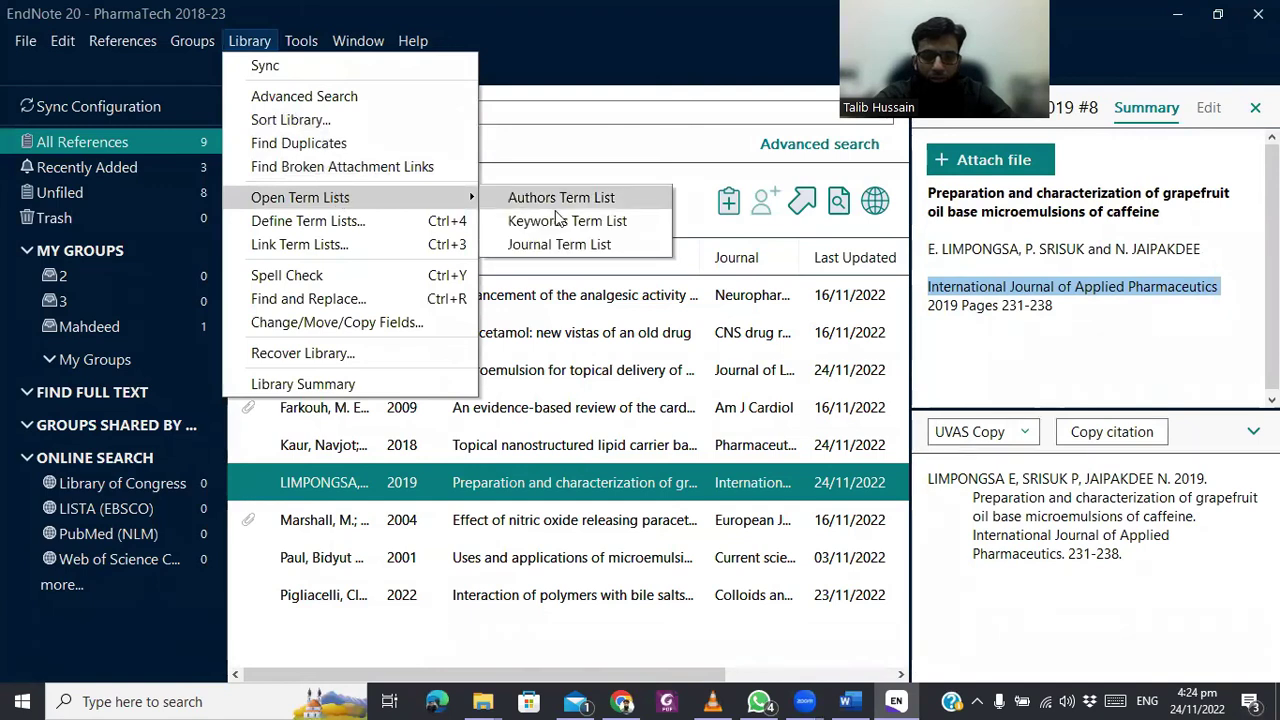
left_click(560, 246)
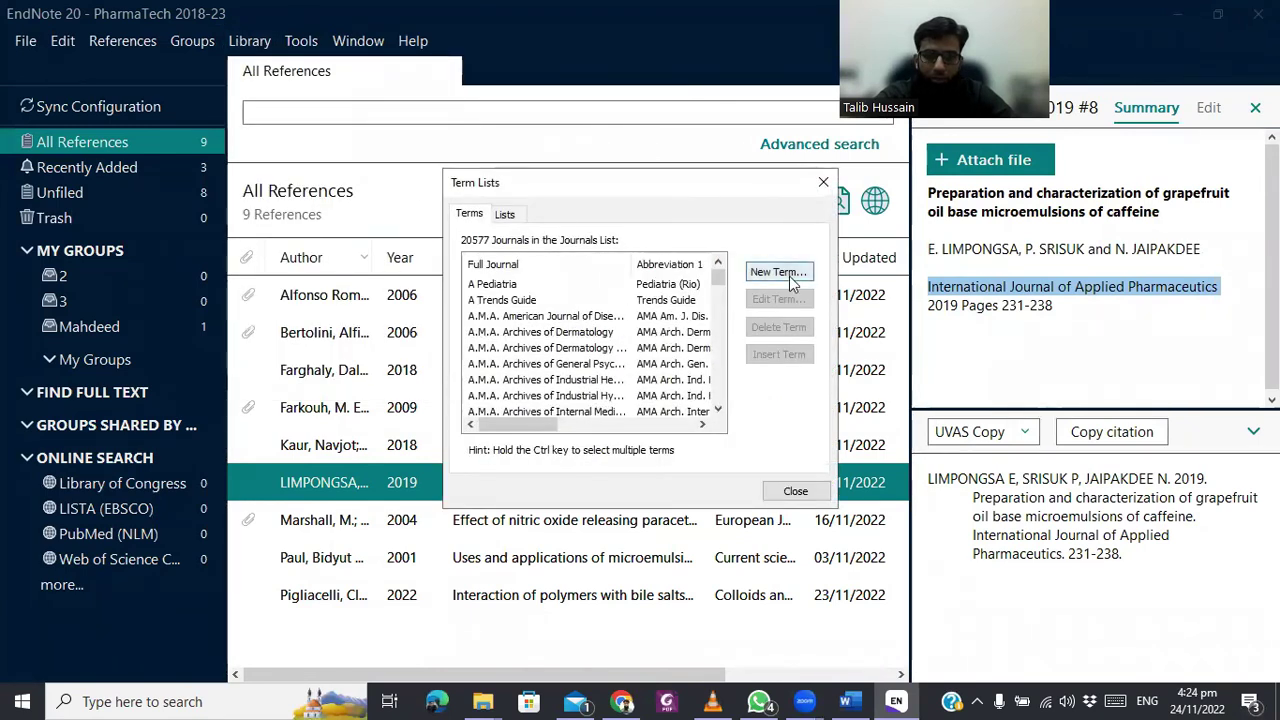
left_click(789, 276)
type("International Journal of Applied Pharmaceutics")
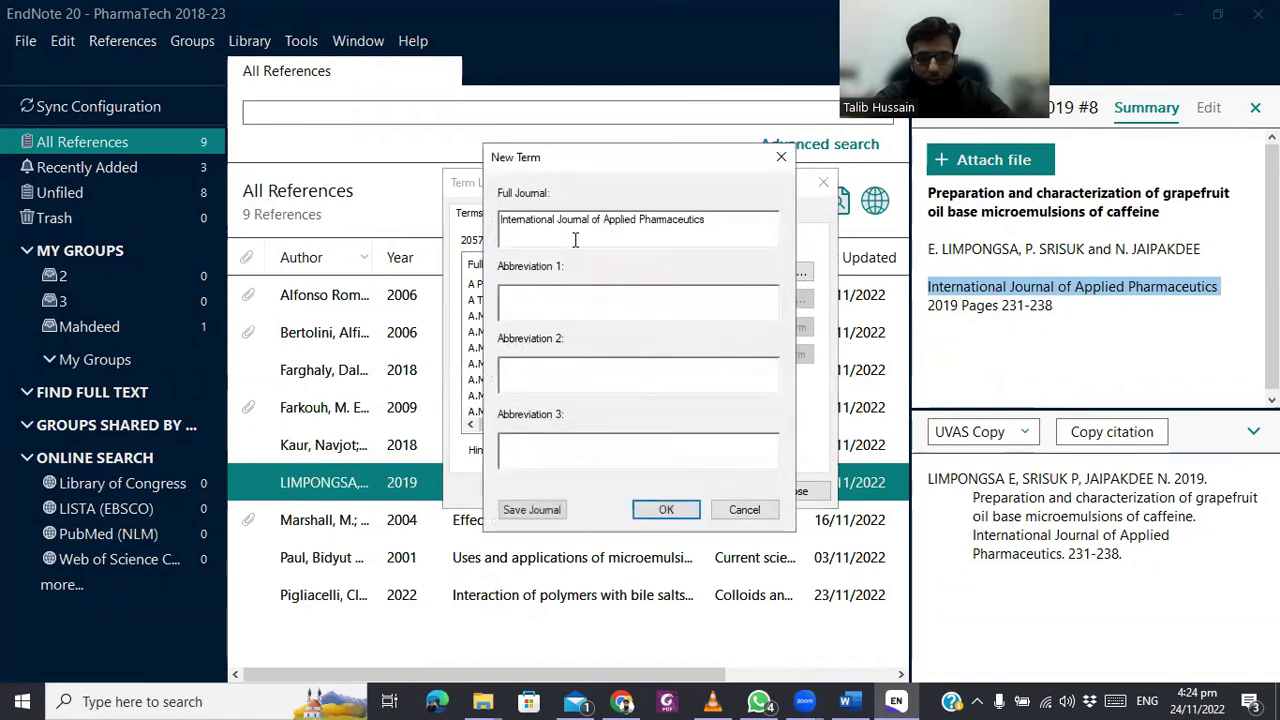
Enter the copied abbreviation "Int. J. Appl. Pharm." as both Abbreviation 1 and Abbreviation 2 of the new term
key("alt+Tab")
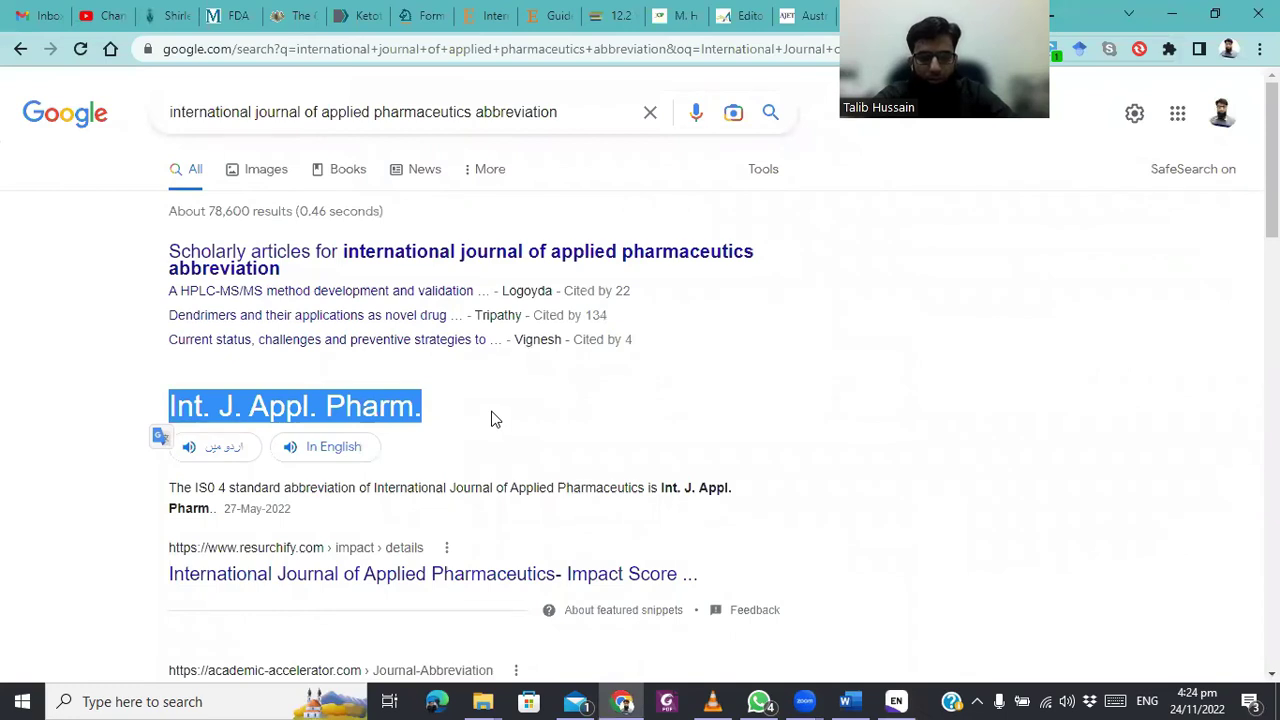
key("alt+Tab")
key("ctrl+v")
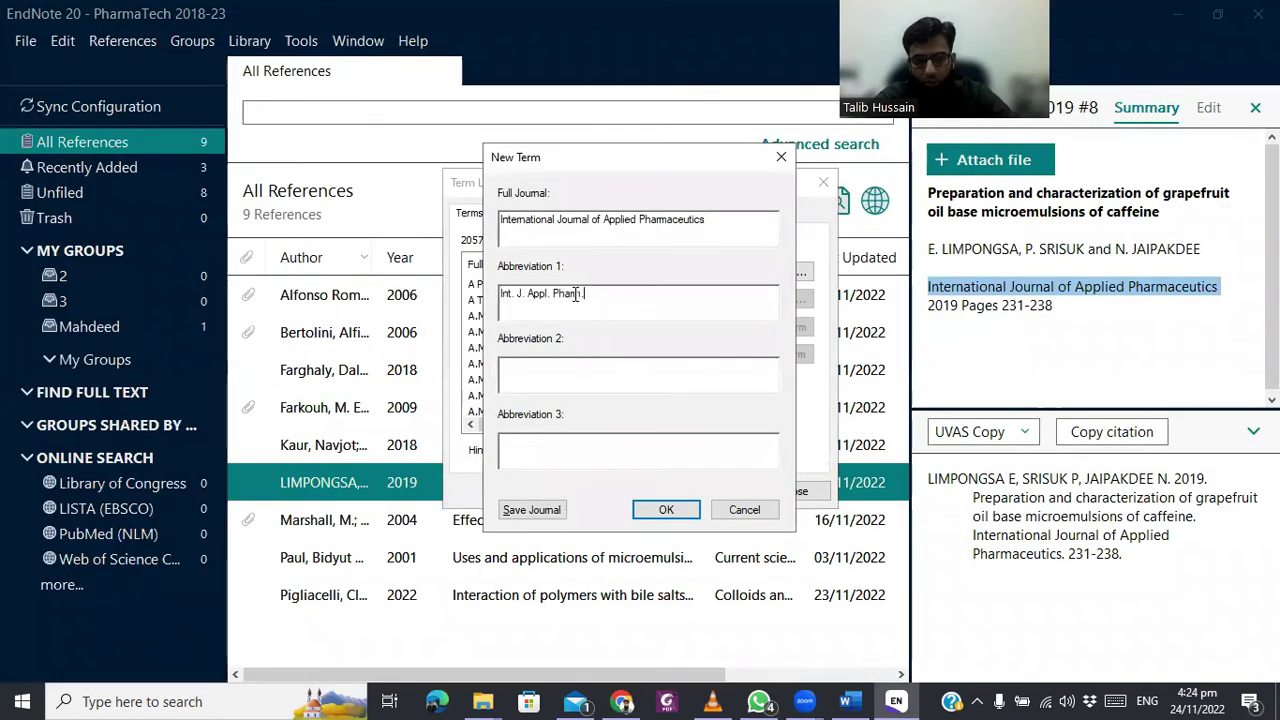
left_click(577, 374)
key("ctrl+v")
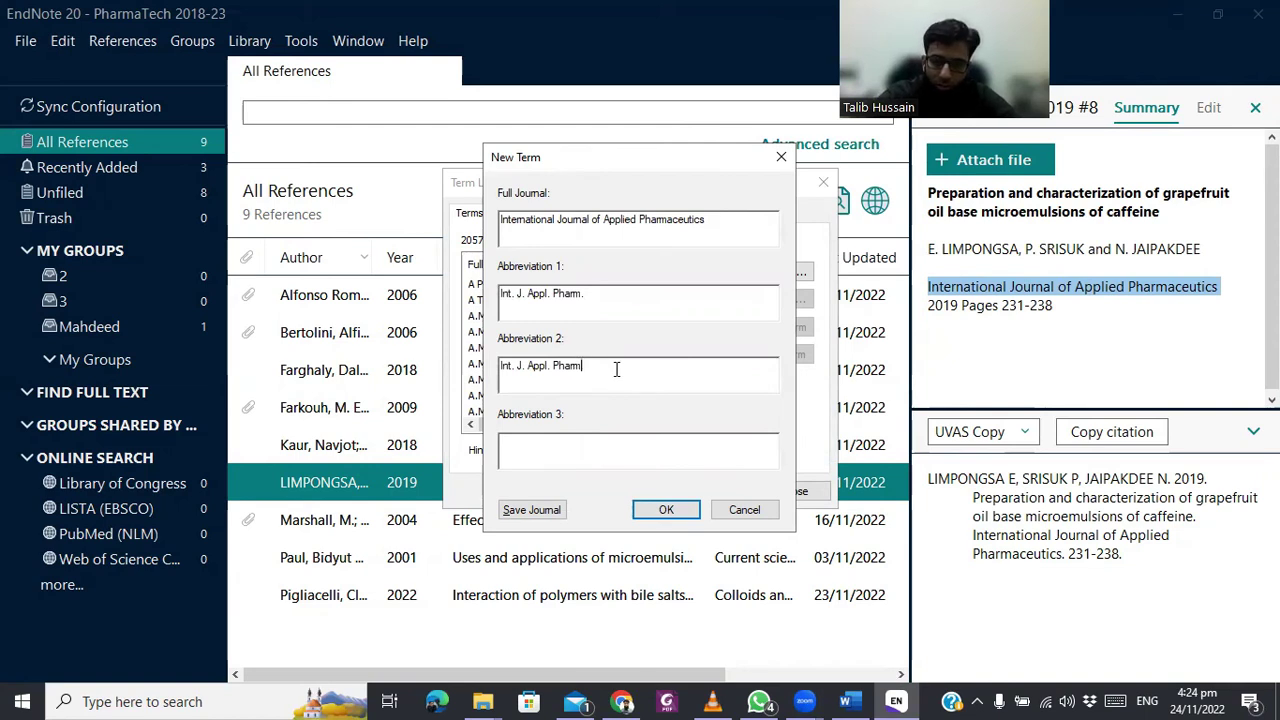
Remove the periods from Abbreviation 2 so it reads "Int J Appl Pharm"
key("BackSpace")
key("Left")
key("Left")
key("Left")
key("Left")
key("Left")
key("Left")
key("BackSpace")
key("Left")
key("Left")
key("Left")
key("Left")
key("Left")
key("BackSpace")
key("BackSpace")
Save the new journal term and close both its entry form and the term lists
left_click(531, 511)
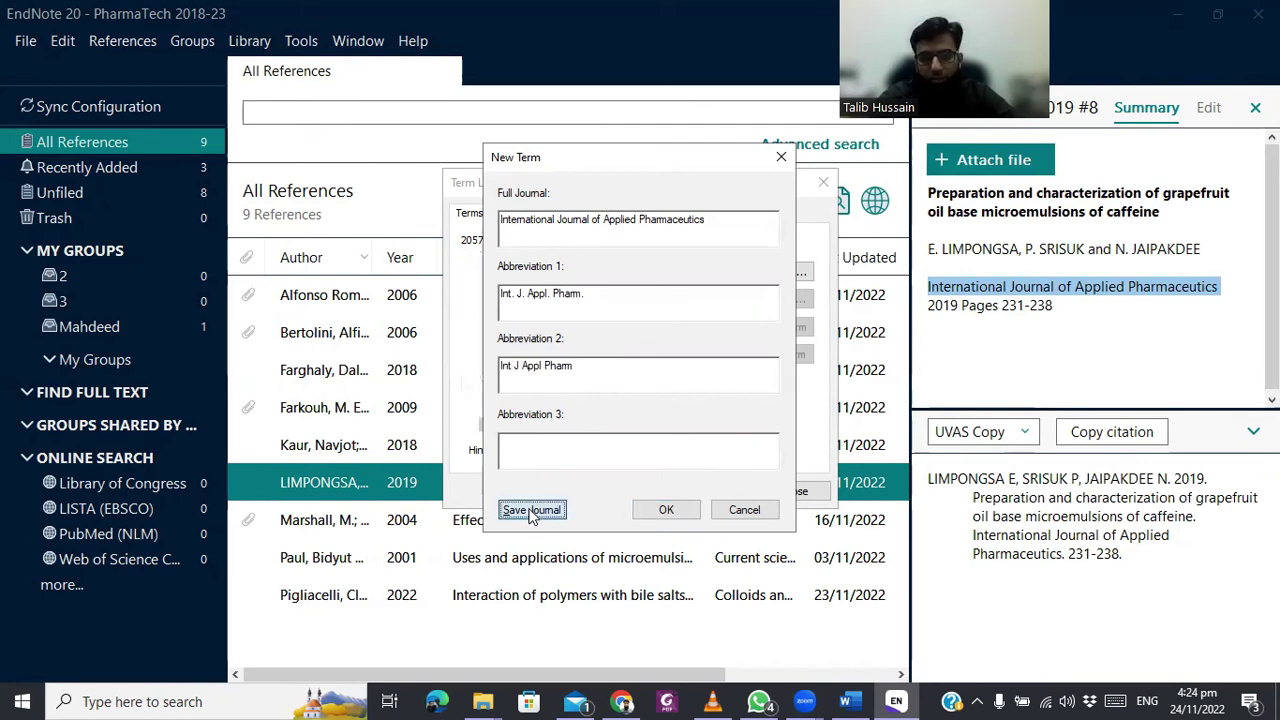
left_click(744, 510)
left_click(810, 492)
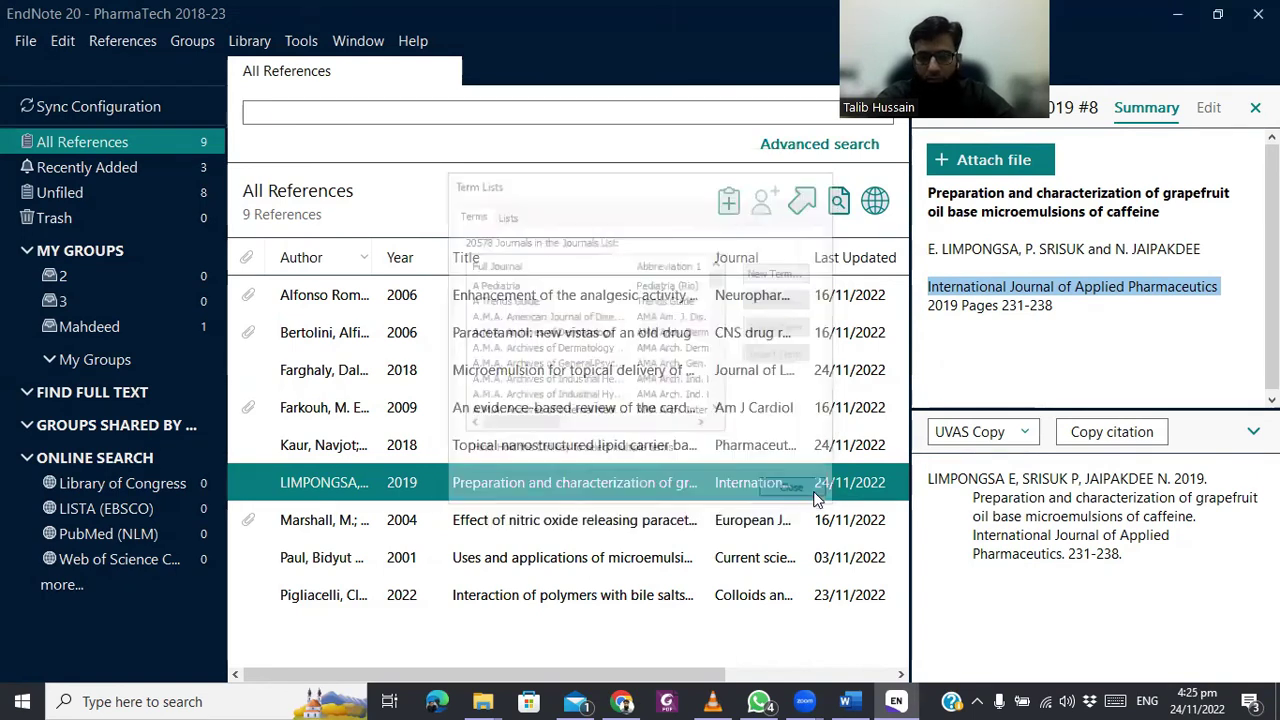
Check the journal names in the citation previews of the 2004 paracetamol, 2001 microemulsions and 2022 bile salts references
left_click(620, 528)
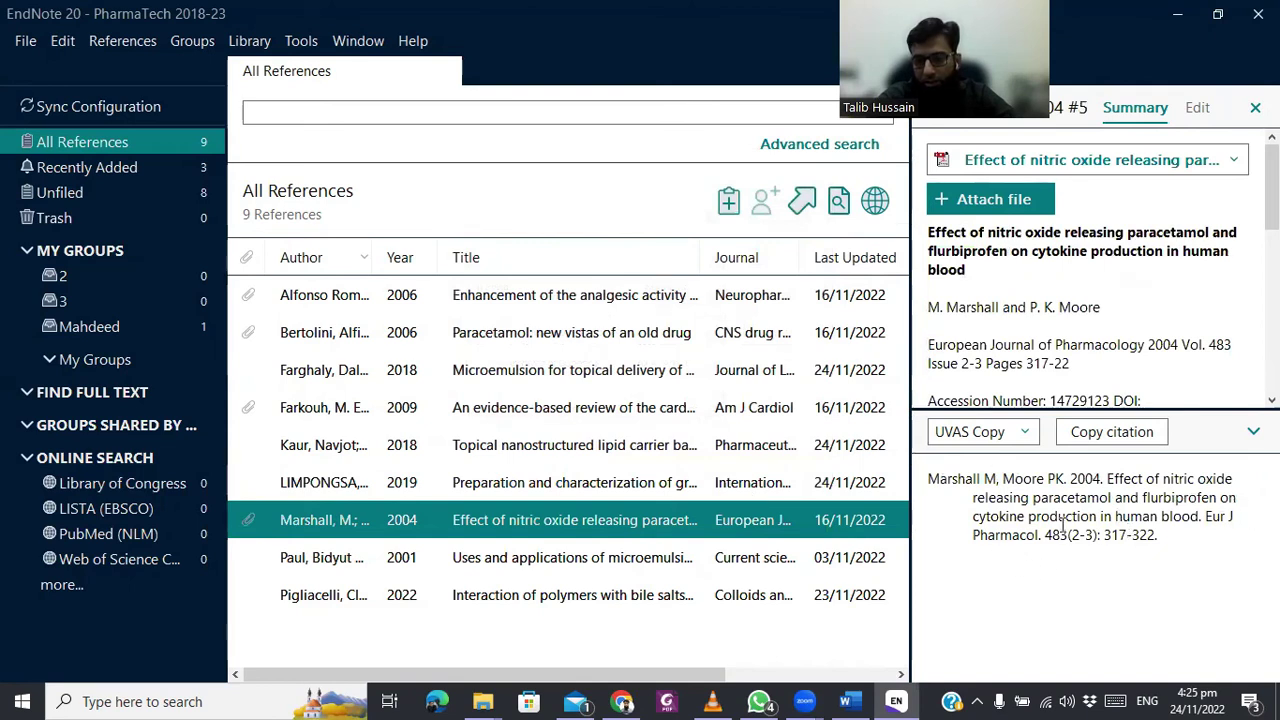
left_click(593, 566)
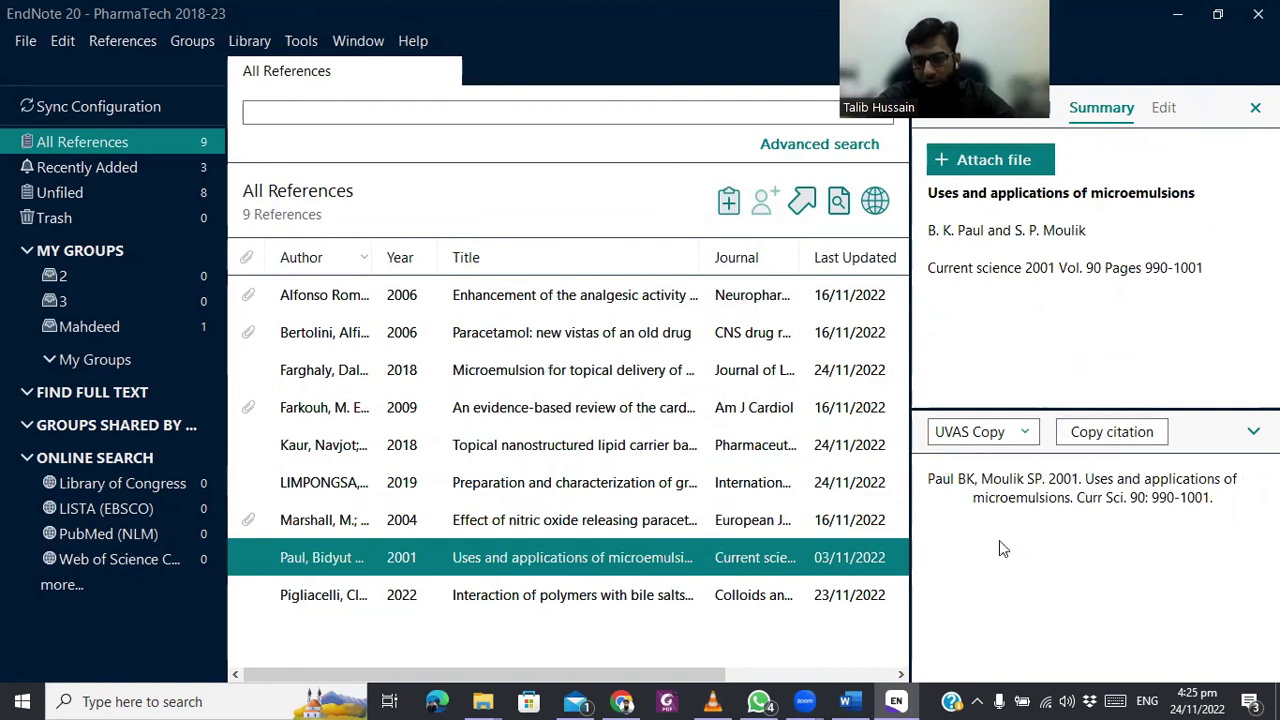
left_click(562, 595)
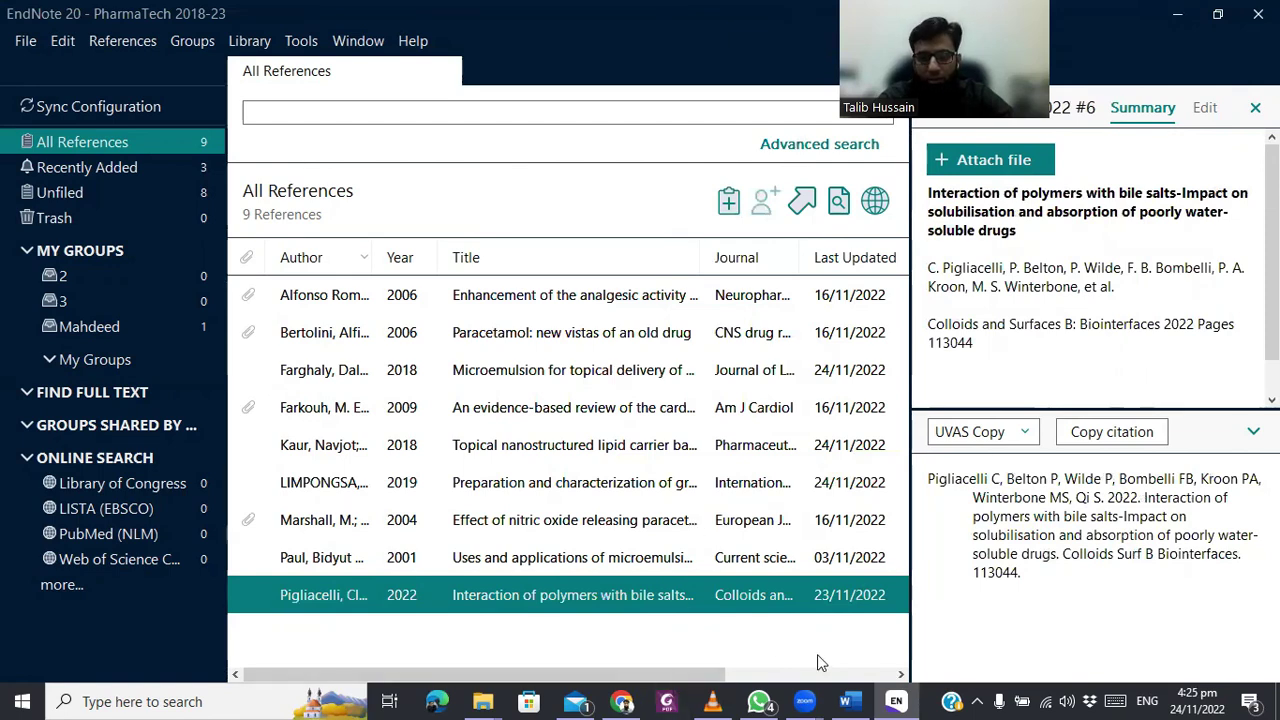
Switch to the synopsis document in Word and reapply the UVAS Copy citation style to refresh its bibliography
left_click(846, 701)
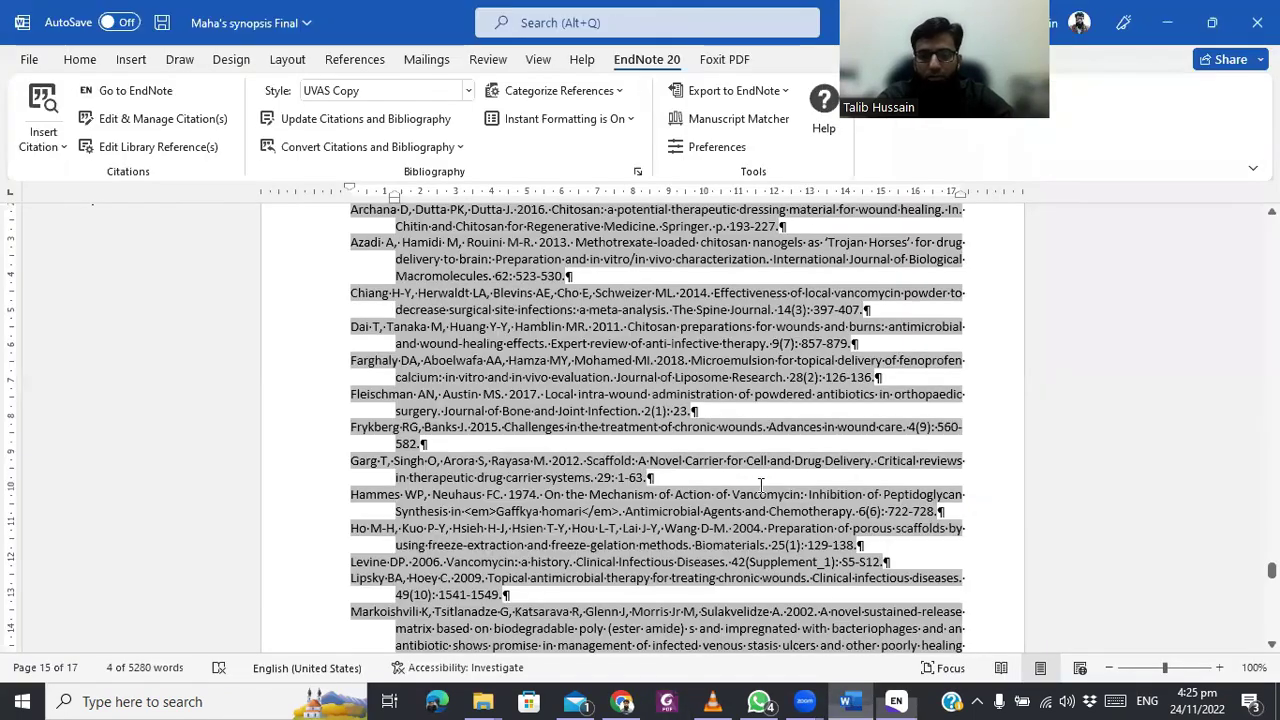
scroll(760, 485, "up", 10)
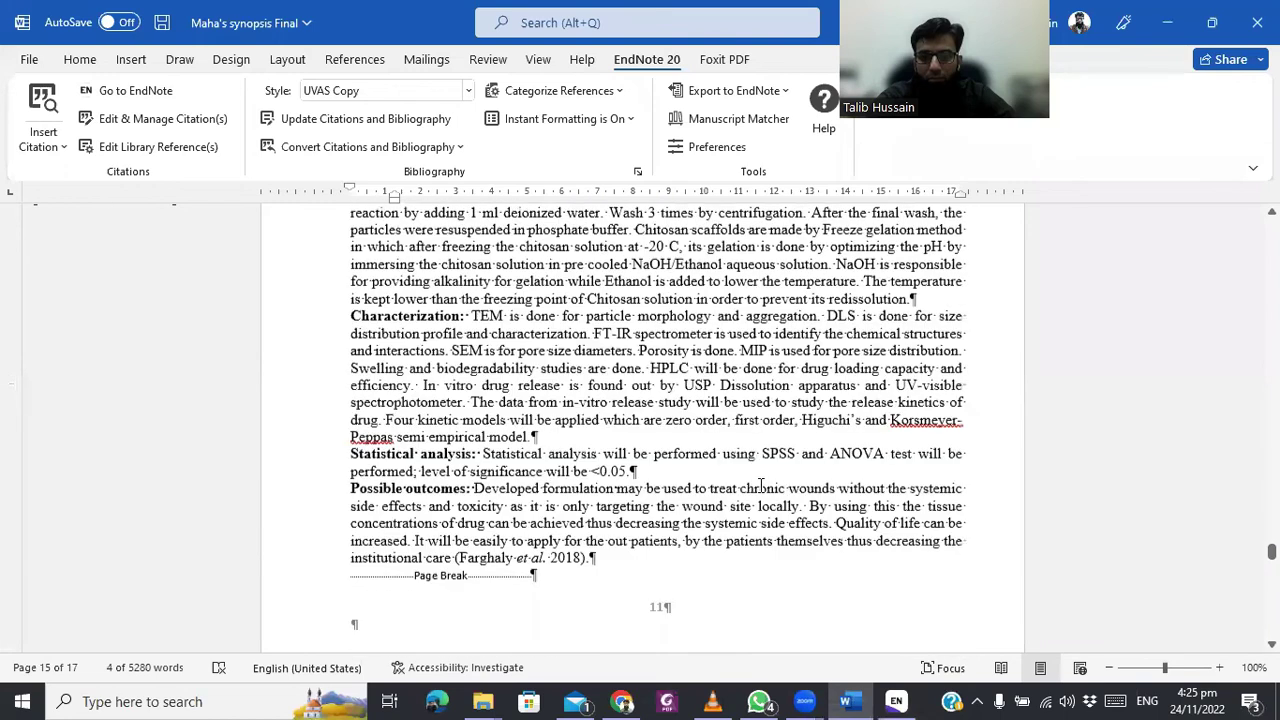
left_click(706, 434)
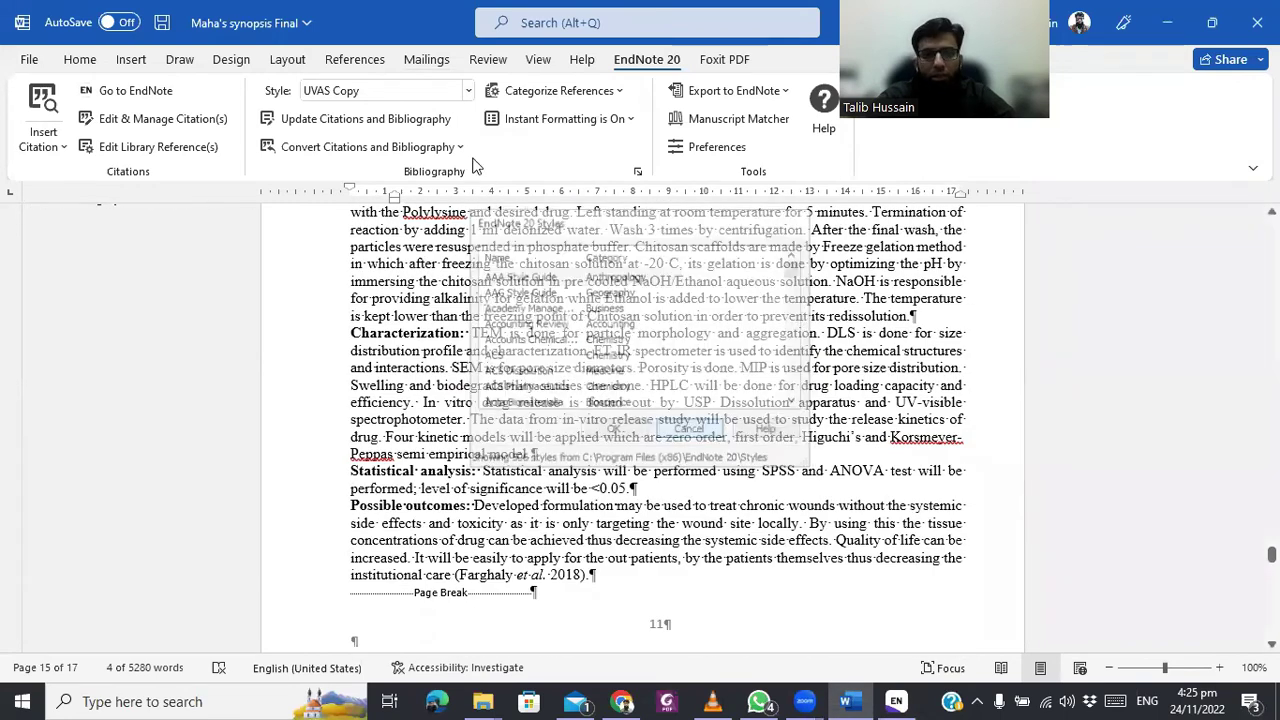
left_click(468, 90)
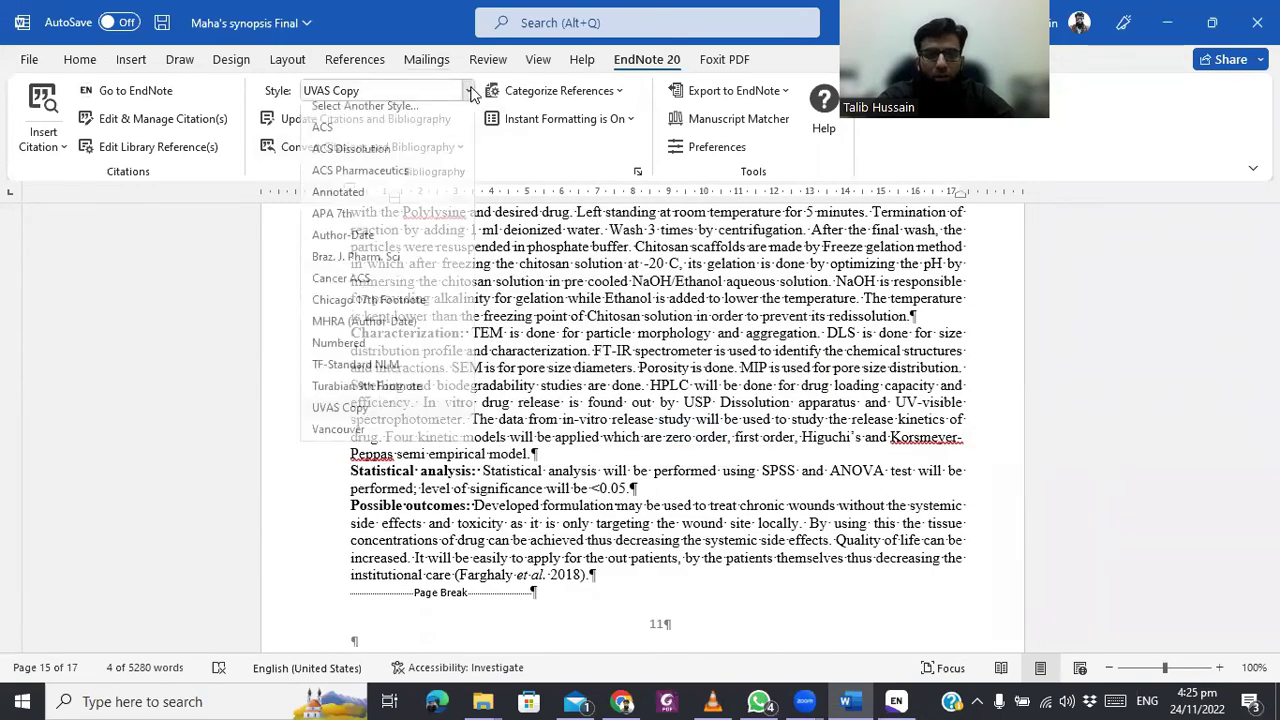
left_click(358, 422)
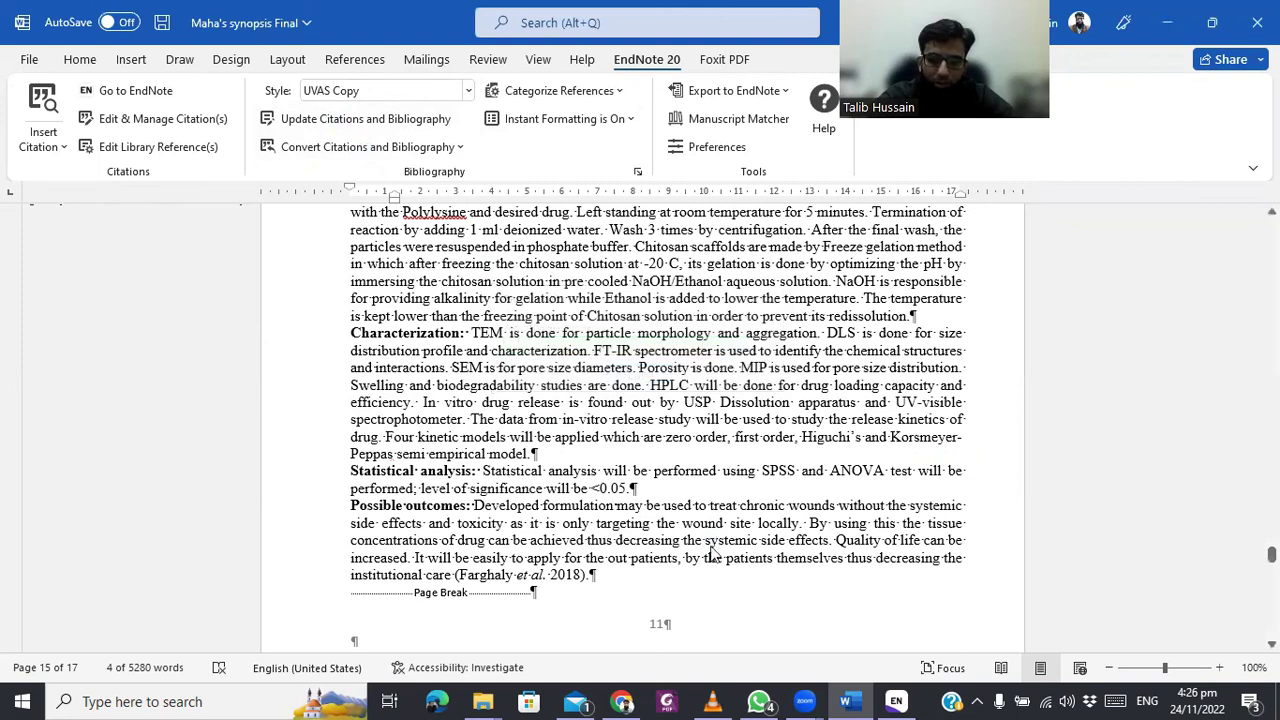
Examine the journal name in the bibliography entry for the 2018 fenoprofen calcium microemulsion article
scroll(712, 550, "down", 3)
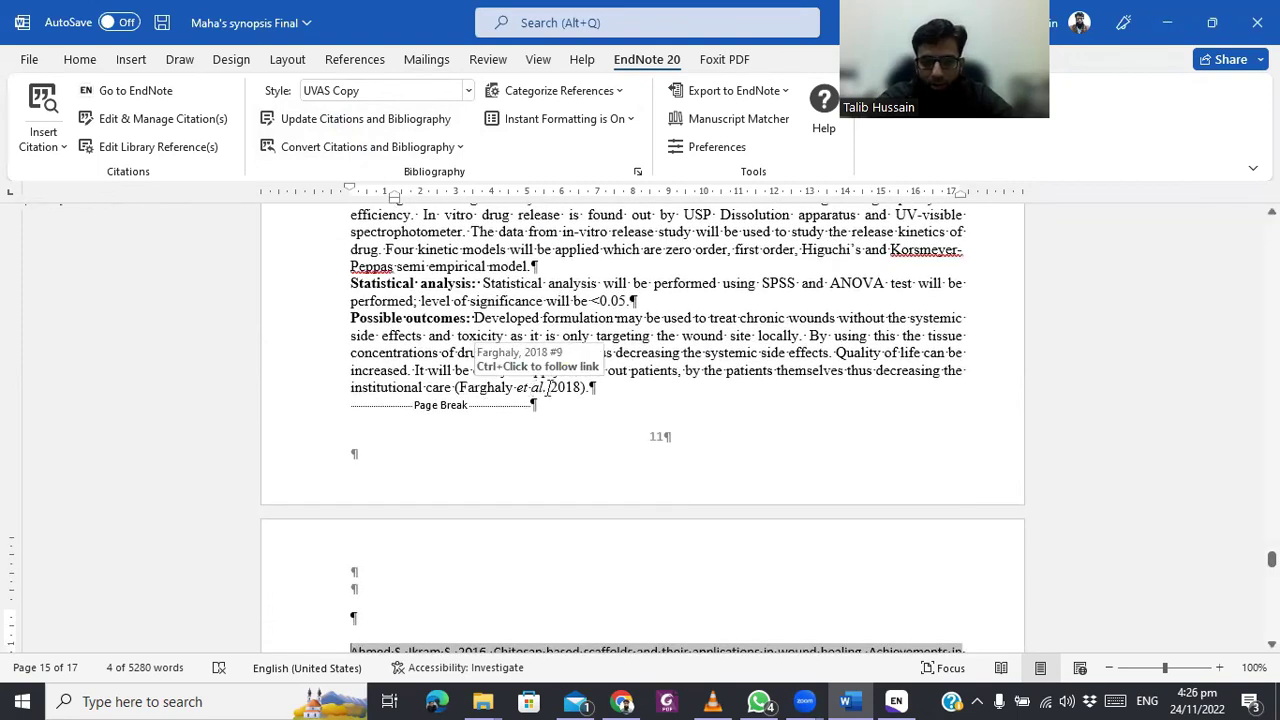
scroll(595, 422, "down", 6)
scroll(595, 422, "down", 2)
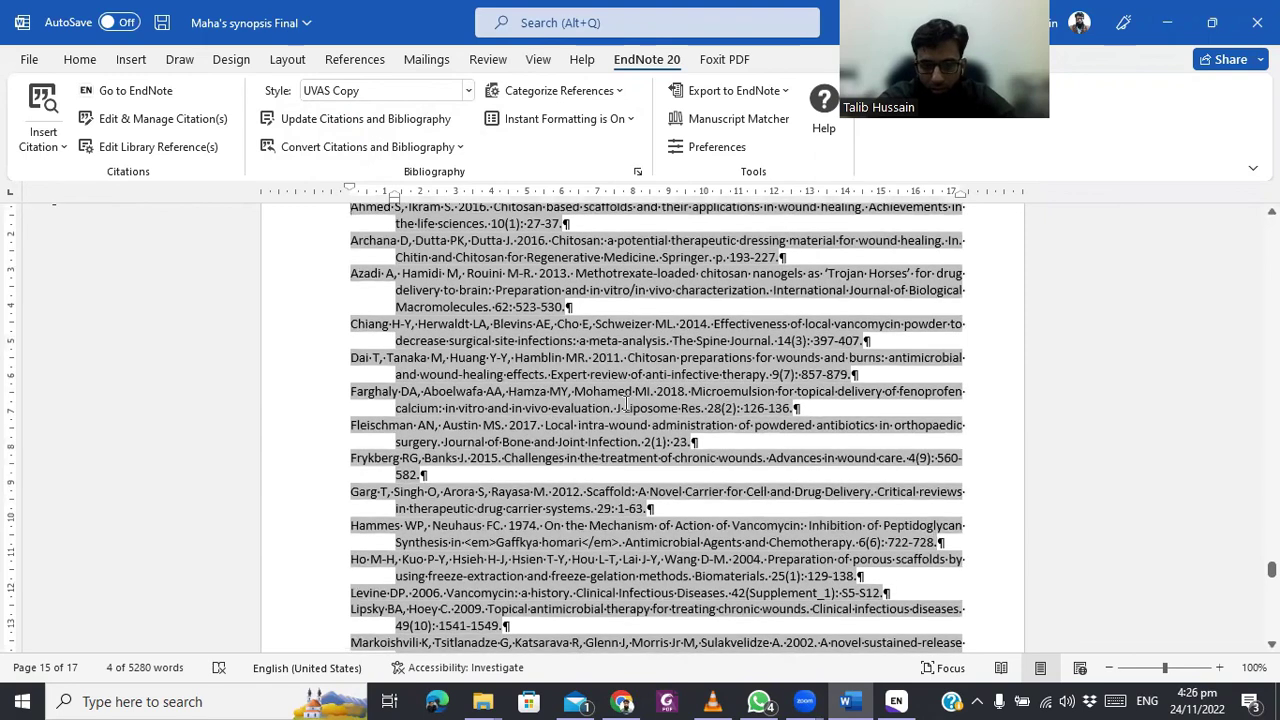
left_click_drag(616, 408, 704, 408)
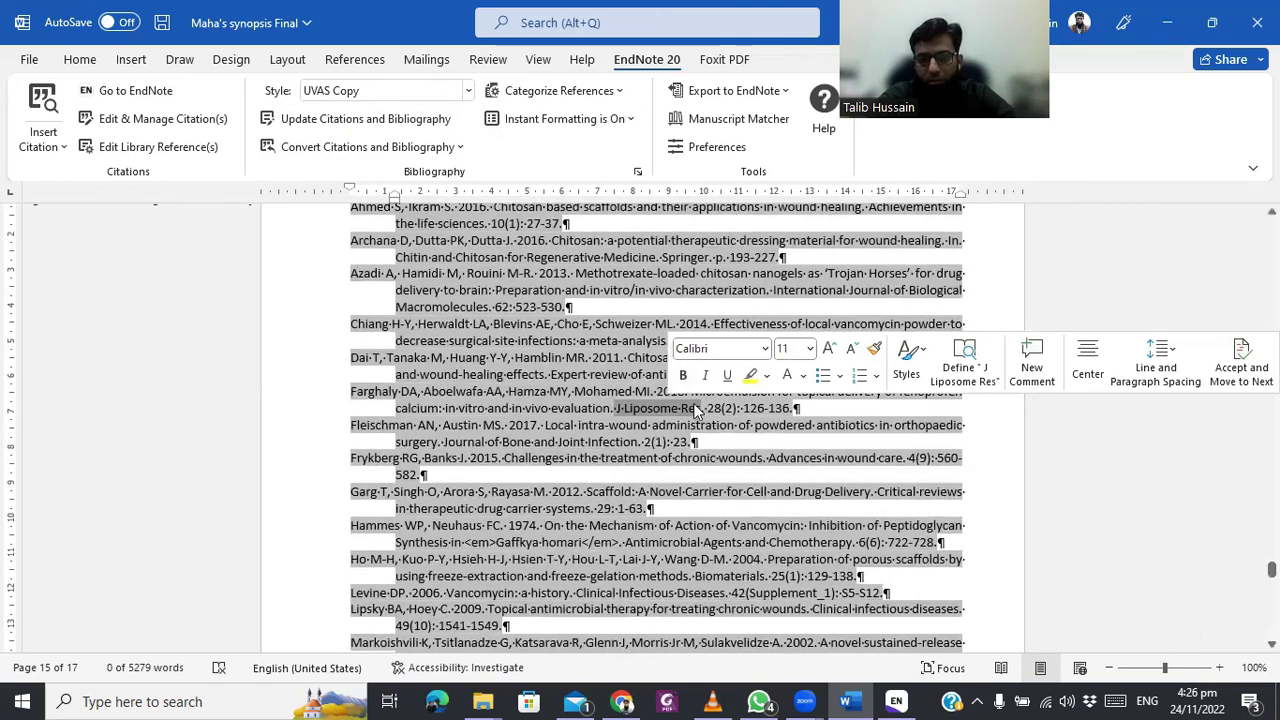
left_click(709, 450)
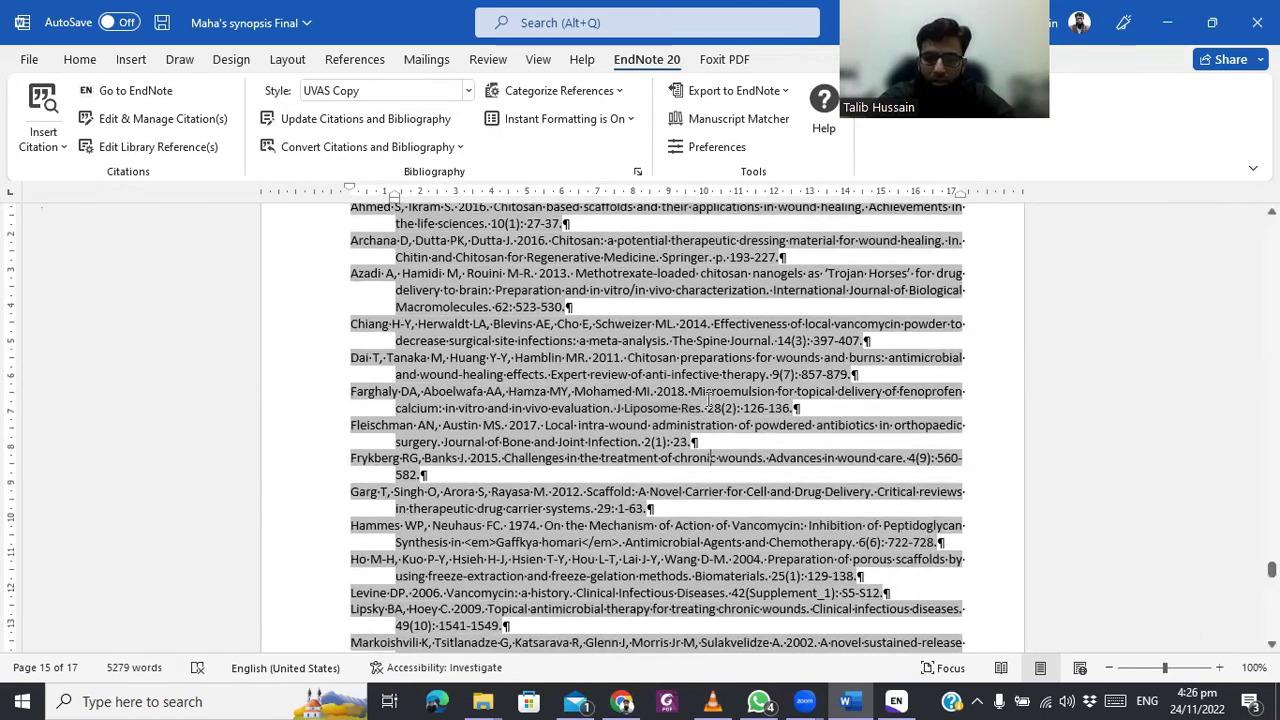